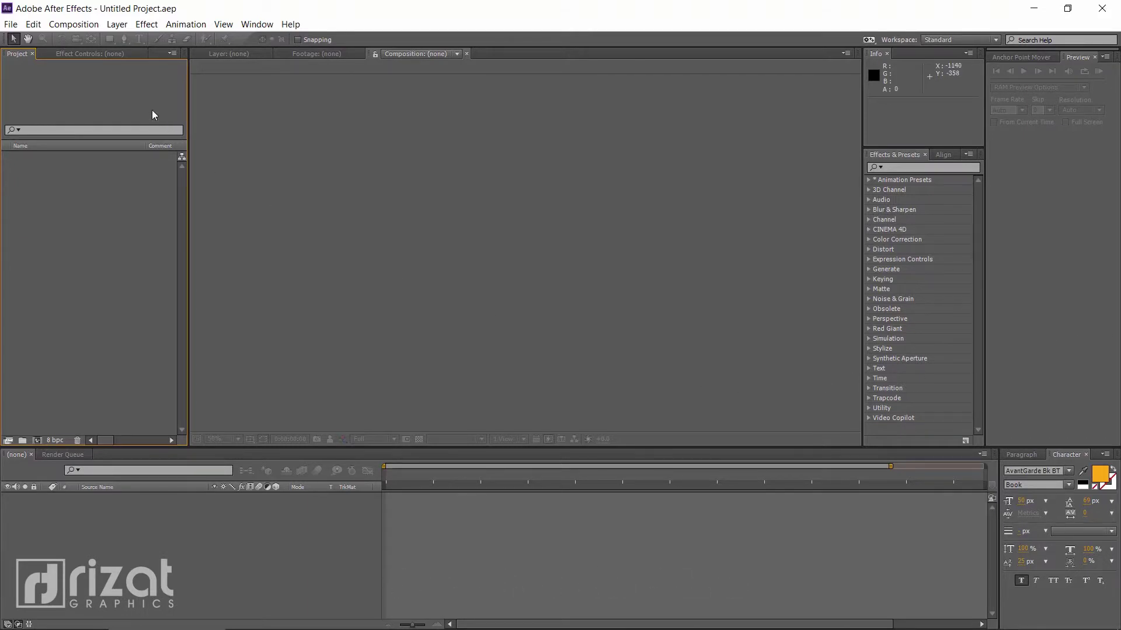
Create the 'Love Logo Animation' composition at 1920×1080, 30 fps, 0:00:05:00, with a white background
{"action": "left_click", "coordinate": [85, 29]}
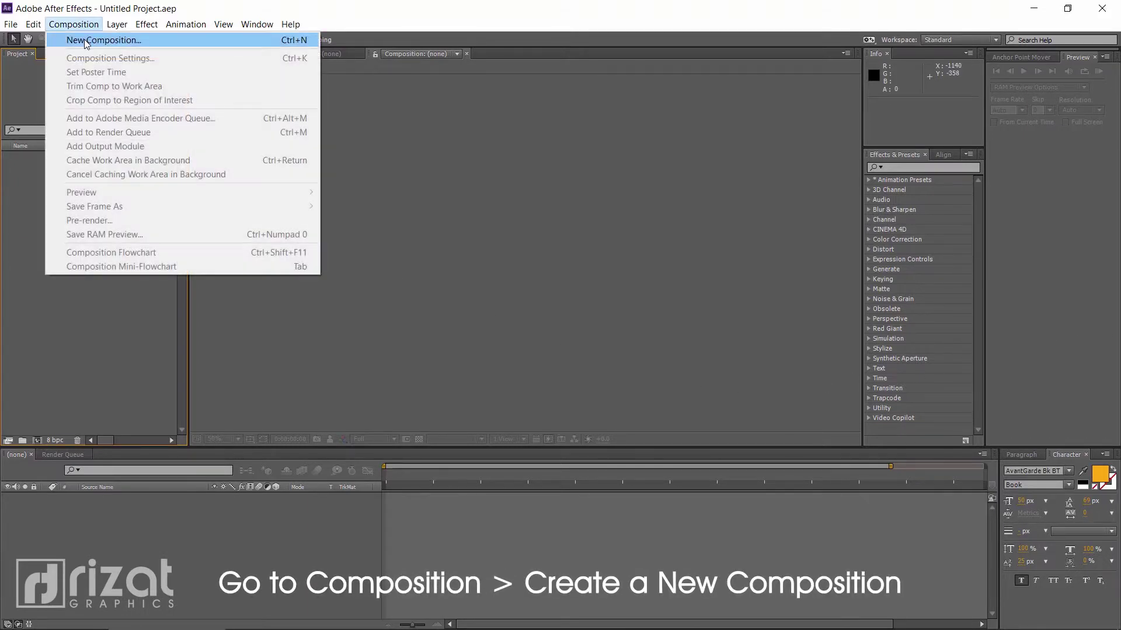
{"action": "left_click", "coordinate": [86, 44]}
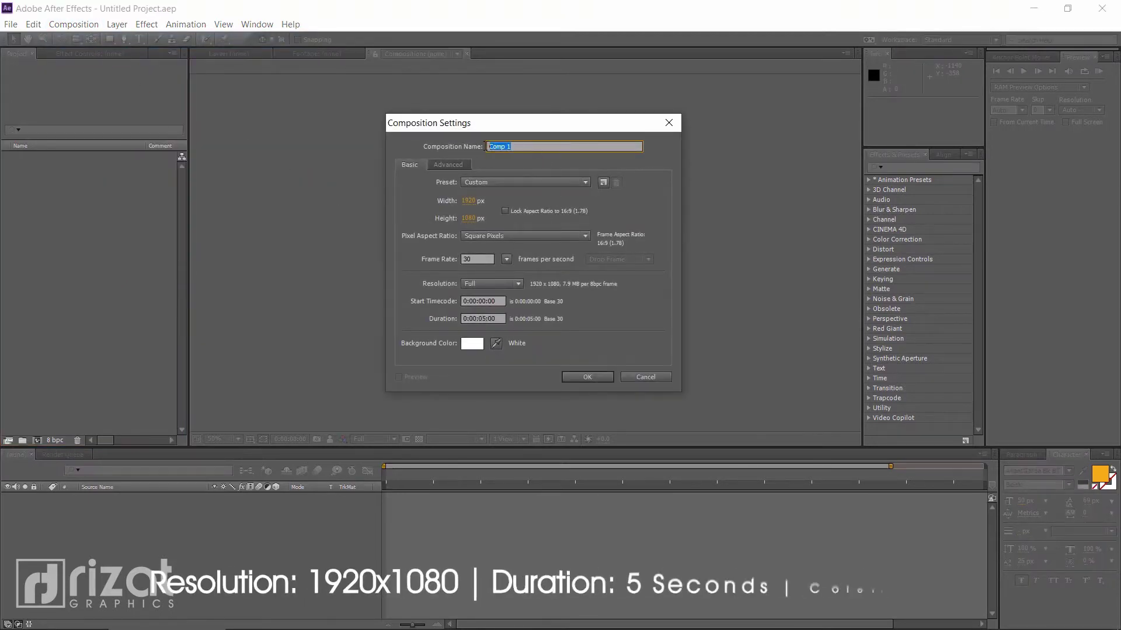
{"action": "type", "text": "Love L"}
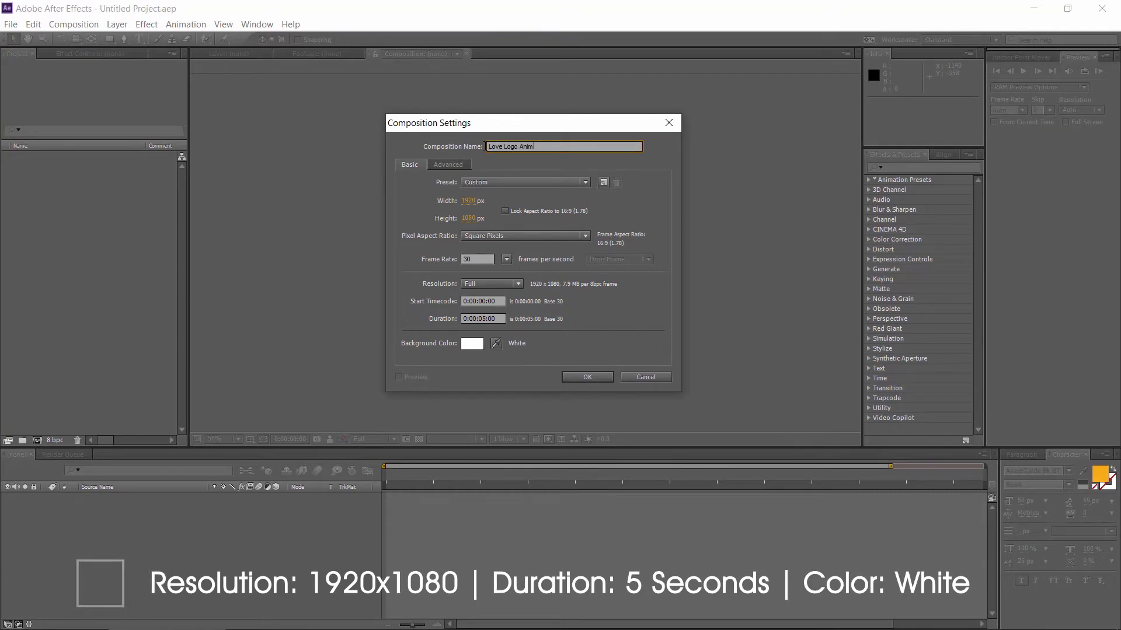
{"action": "type", "text": "ogo An"}
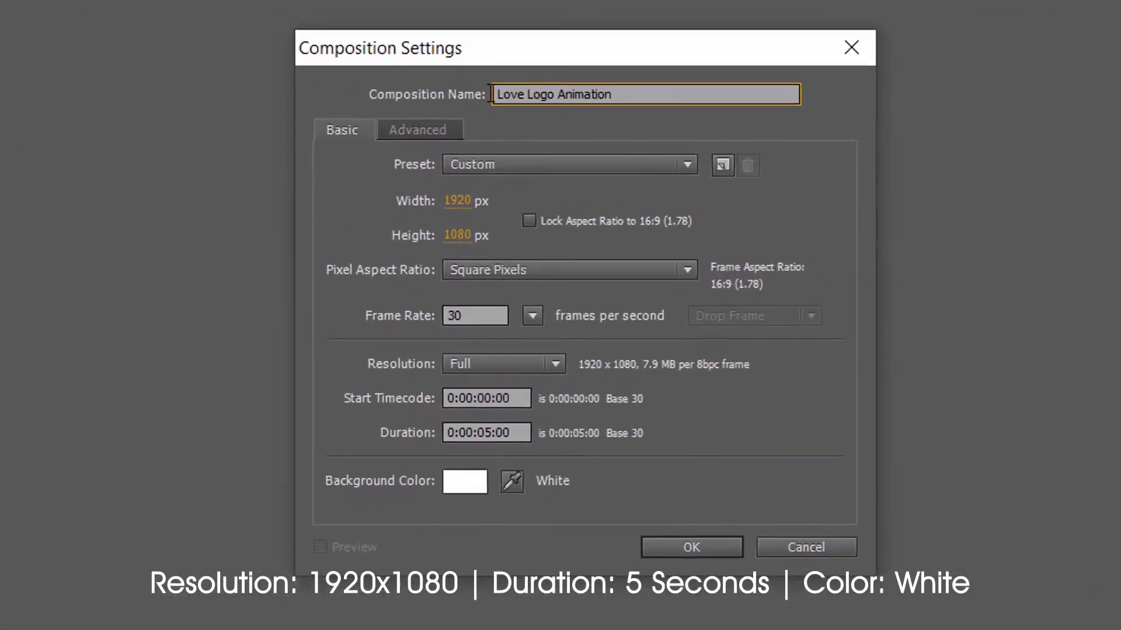
{"action": "left_click", "coordinate": [466, 202]}
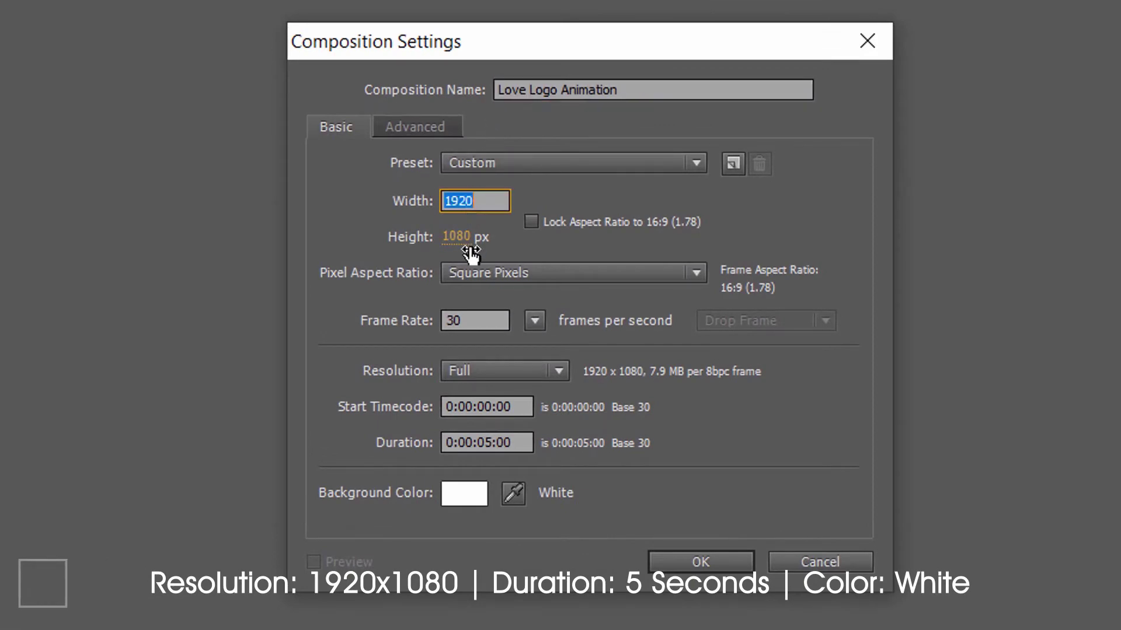
{"action": "left_click", "coordinate": [464, 238]}
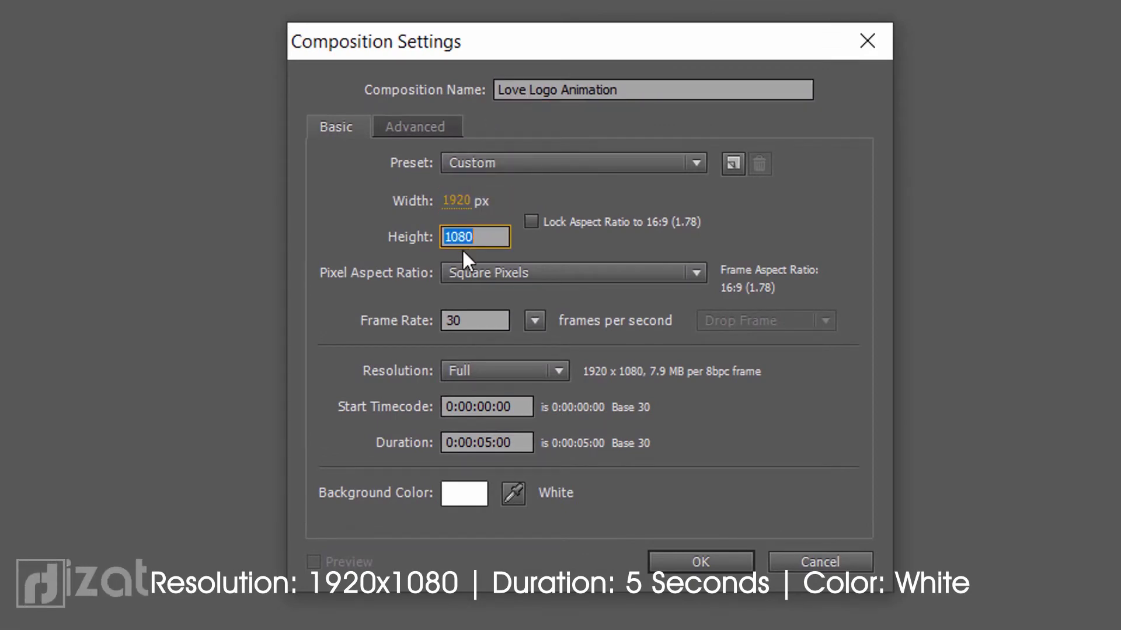
{"action": "left_click", "coordinate": [490, 443]}
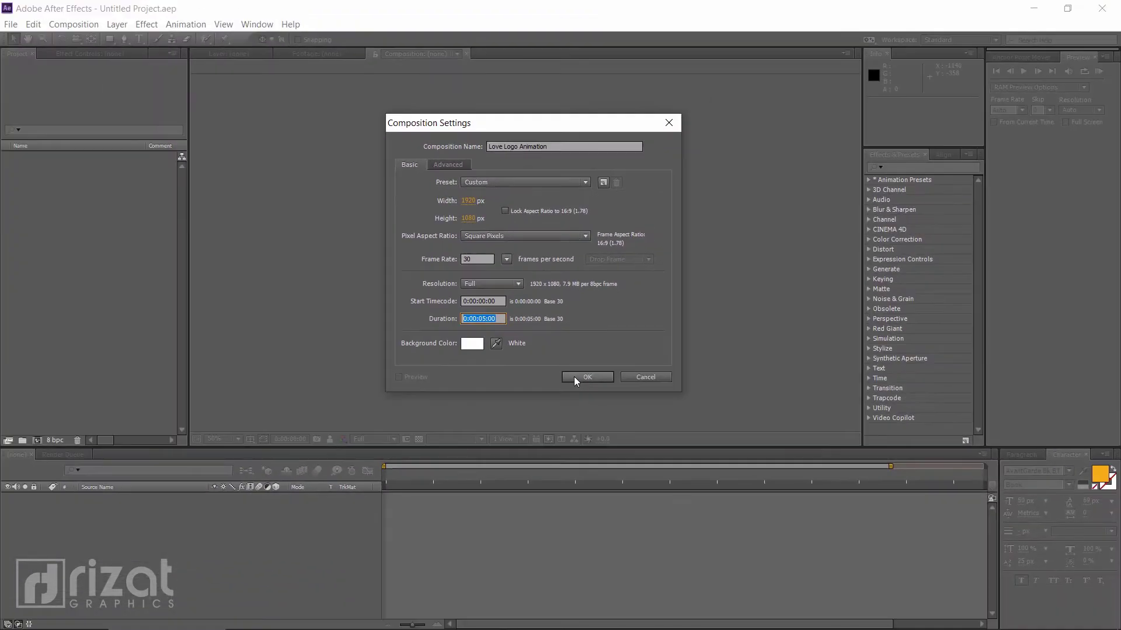
{"action": "left_click", "coordinate": [586, 399]}
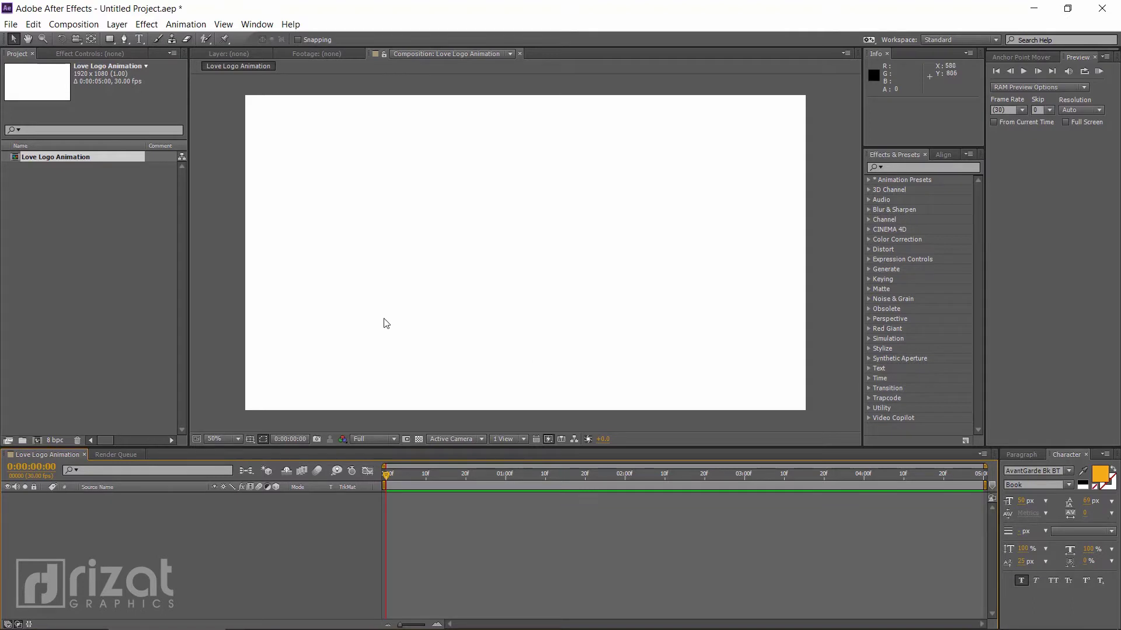
Import 79104.ai as a Composition, producing a 79104 comp and a 79104 Layers folder
{"action": "left_click", "coordinate": [12, 28]}
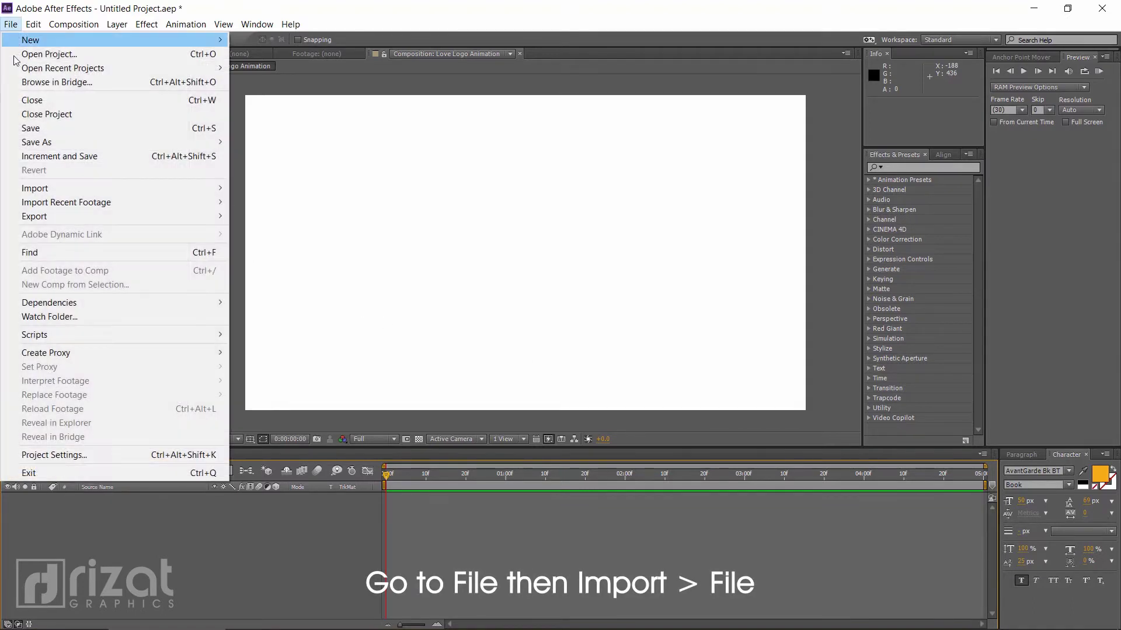
{"action": "mouse_move", "coordinate": [222, 188]}
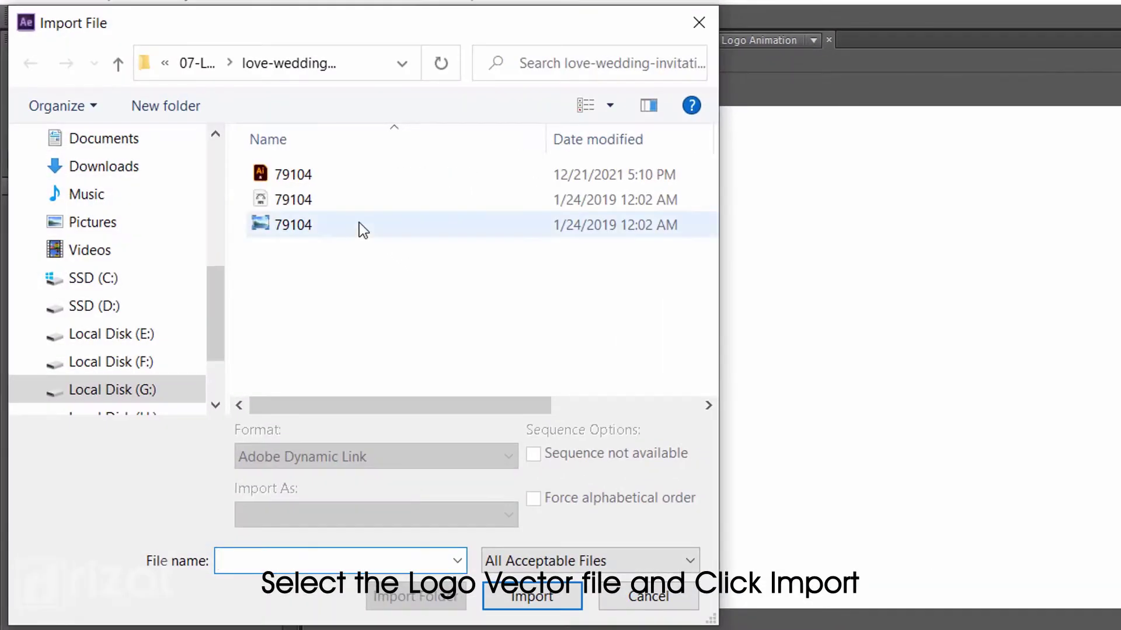
{"action": "left_click", "coordinate": [305, 176]}
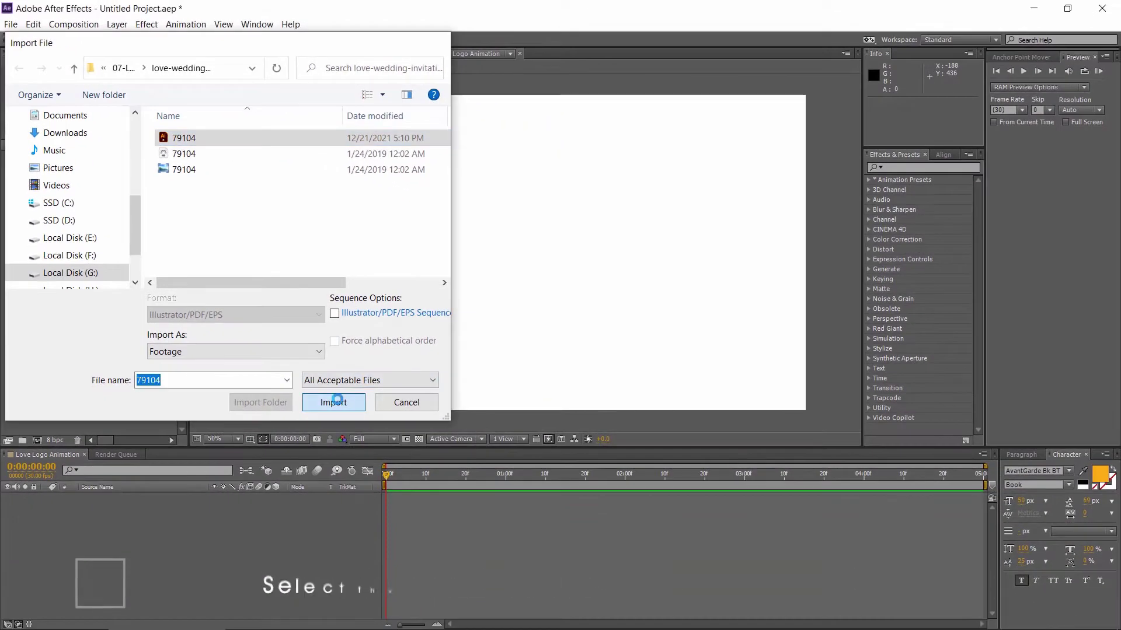
{"action": "left_click", "coordinate": [351, 401]}
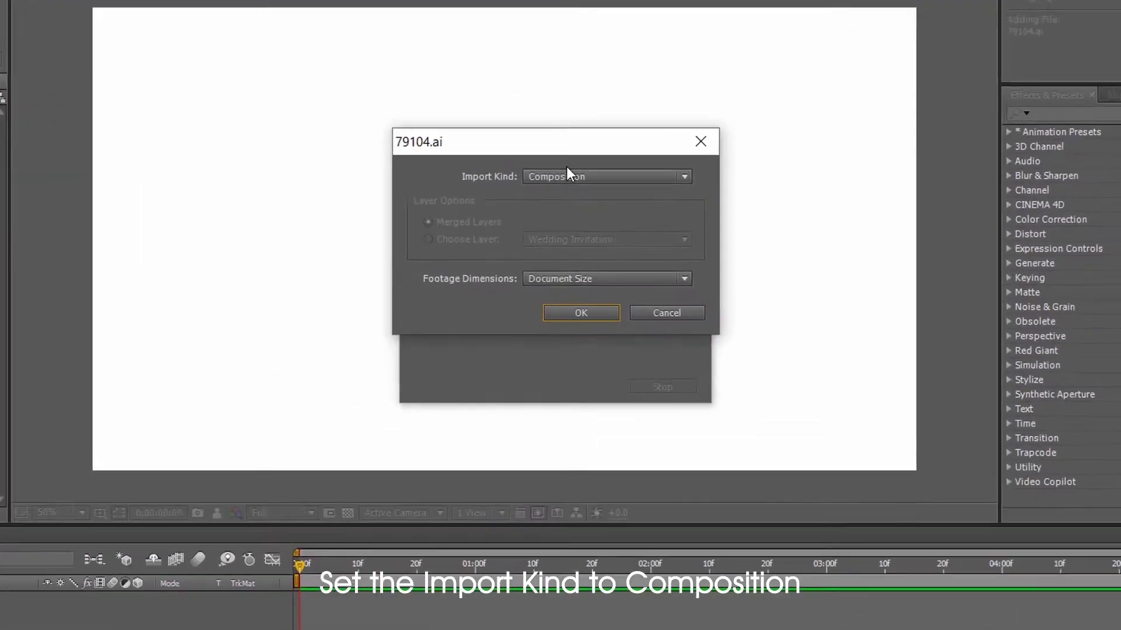
{"action": "left_click", "coordinate": [567, 209]}
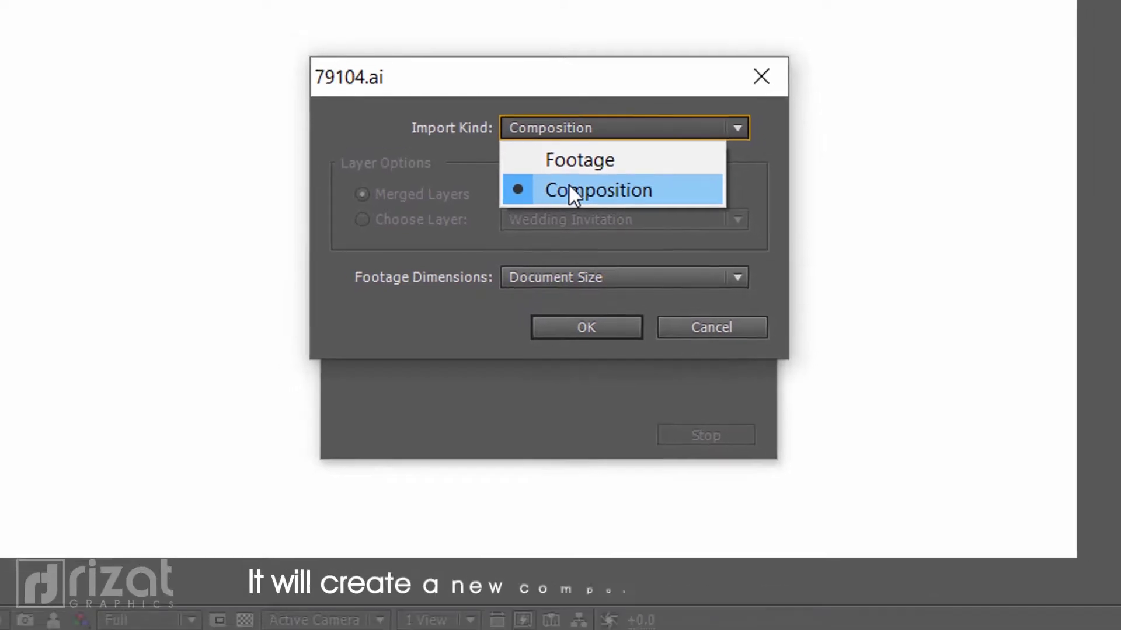
{"action": "left_click", "coordinate": [568, 184]}
{"action": "left_click", "coordinate": [583, 309]}
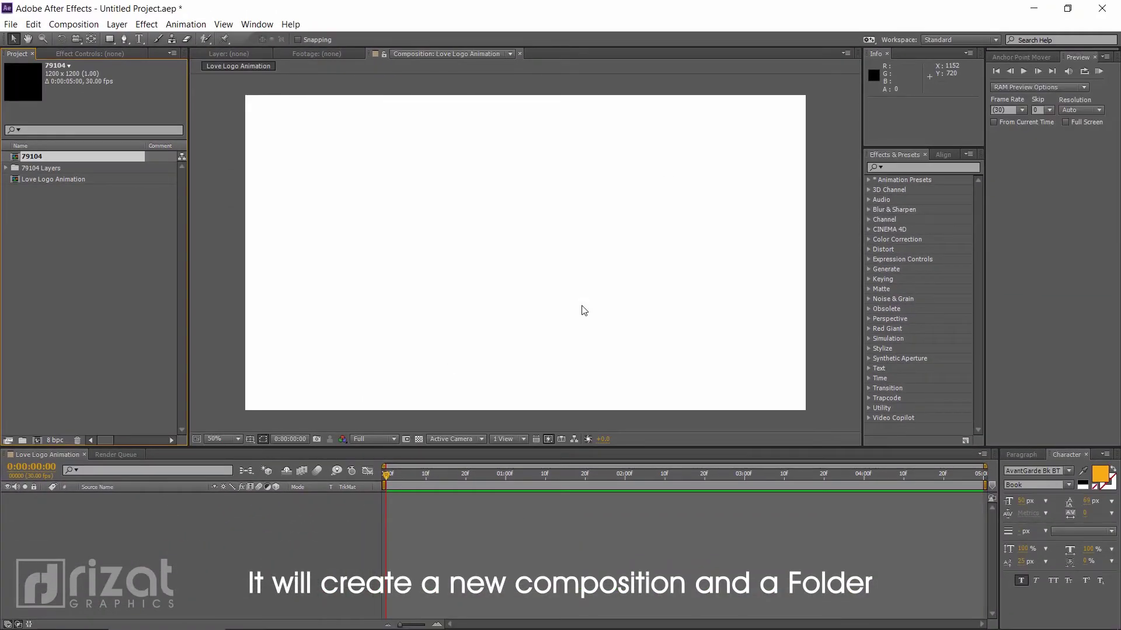
Add the Circle, Join Us to Celebrate, Wedding Invitation and Love .ai layers to the composition
{"action": "left_click", "coordinate": [6, 169]}
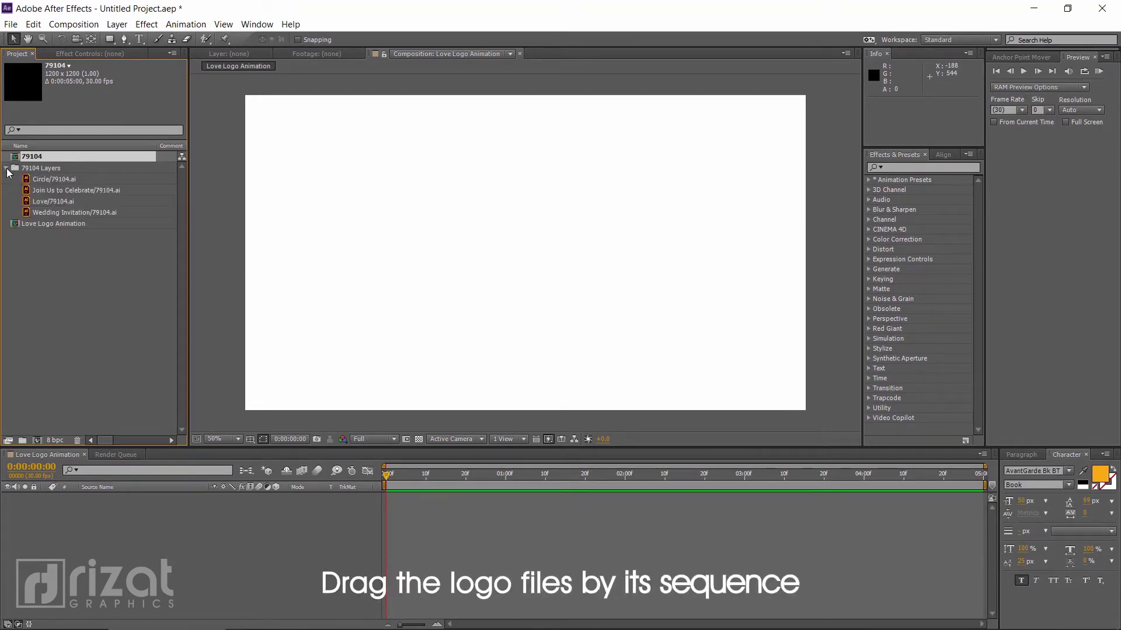
{"action": "left_click_drag", "start_coordinate": [57, 184], "coordinate": [68, 328]}
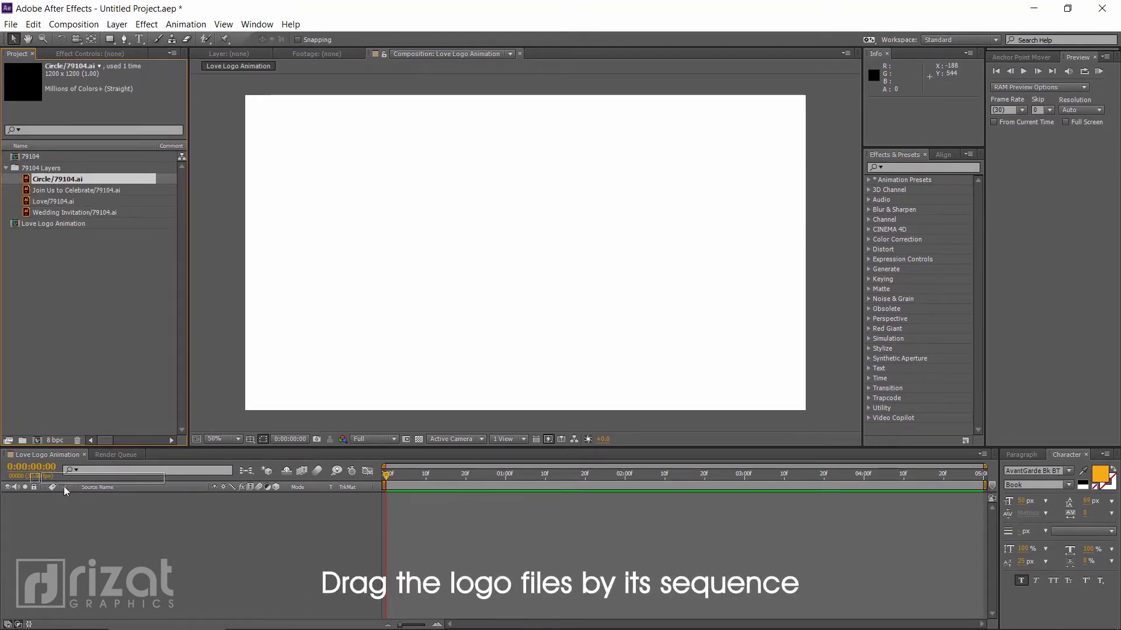
{"action": "left_click_drag", "start_coordinate": [64, 486], "coordinate": [61, 497]}
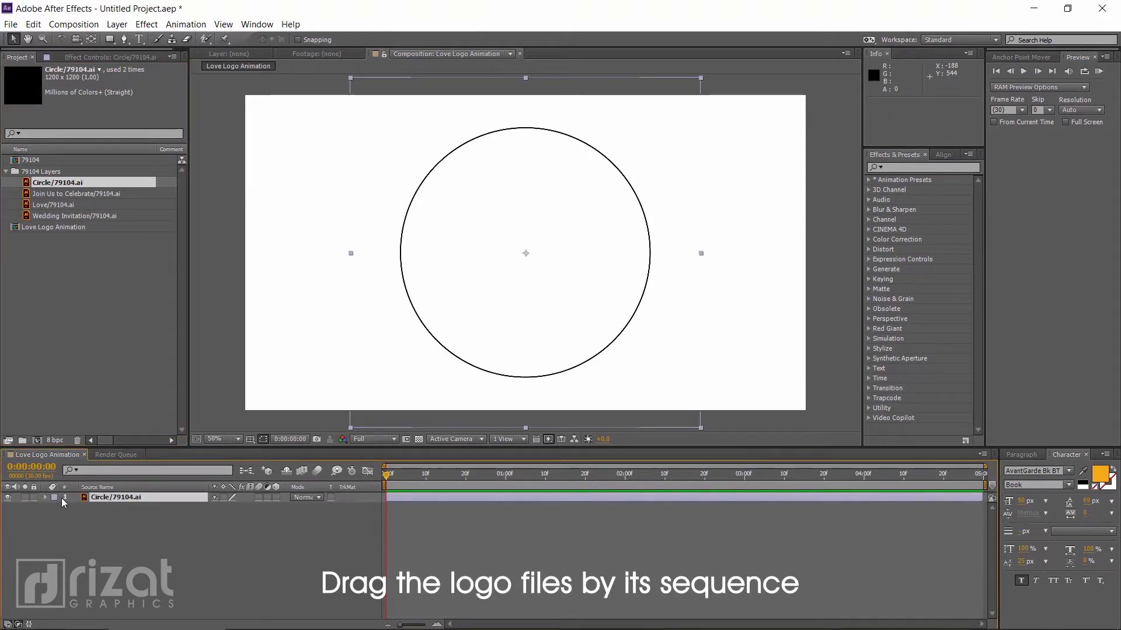
{"action": "left_click_drag", "start_coordinate": [83, 194], "coordinate": [86, 516]}
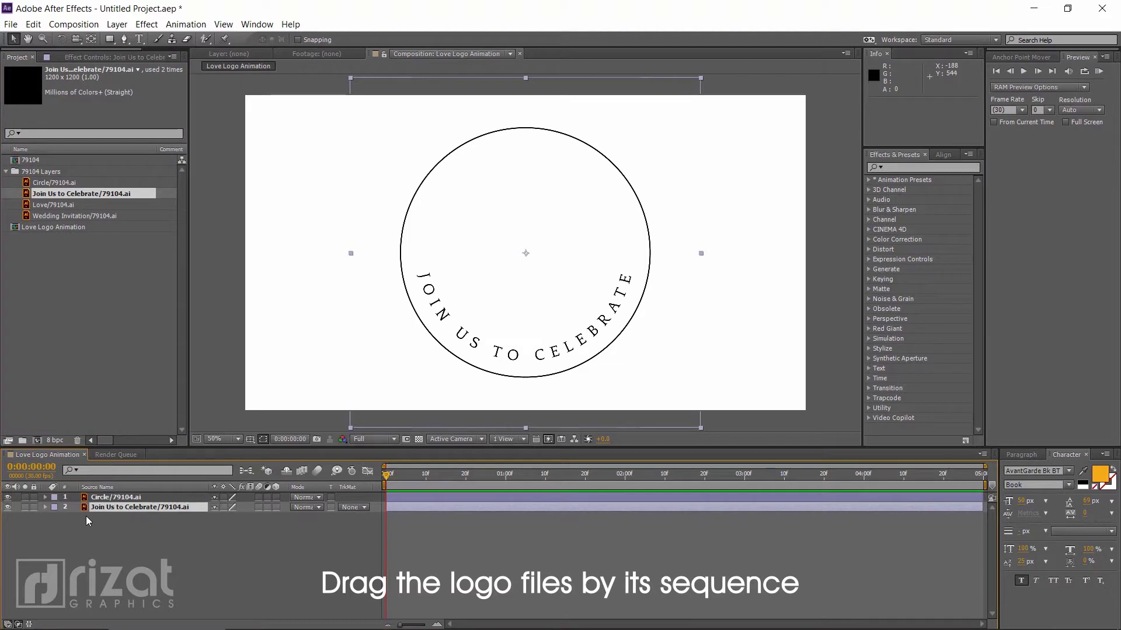
{"action": "left_click_drag", "start_coordinate": [69, 219], "coordinate": [76, 509]}
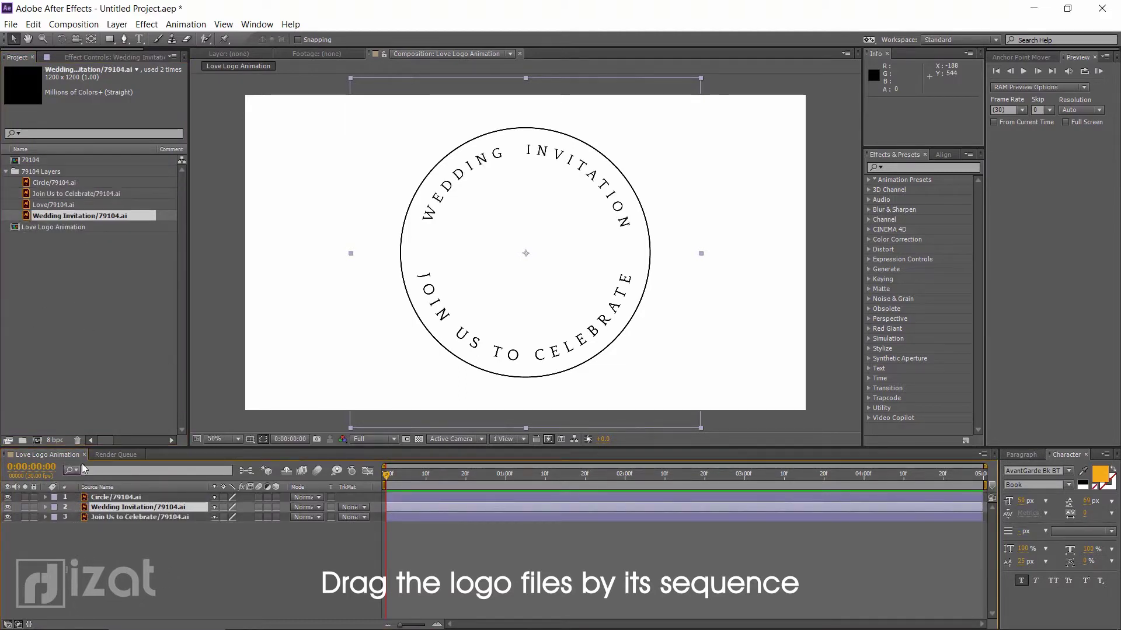
{"action": "left_click_drag", "start_coordinate": [58, 205], "coordinate": [83, 519]}
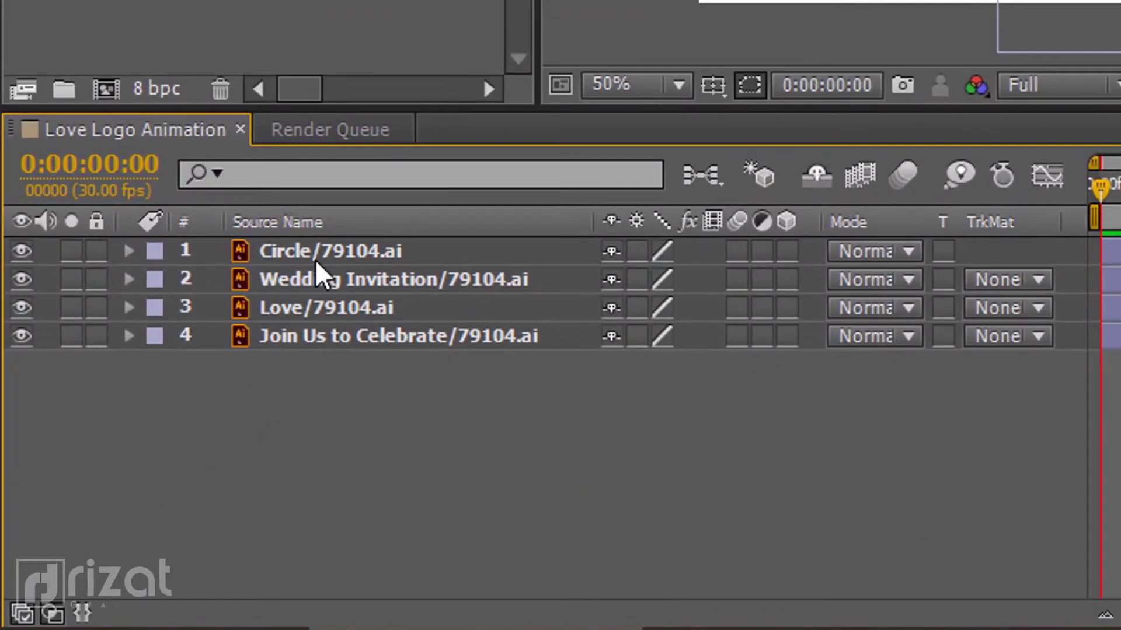
Move Circle to the bottom of the layer stack and hide every other layer
{"action": "left_click", "coordinate": [112, 499]}
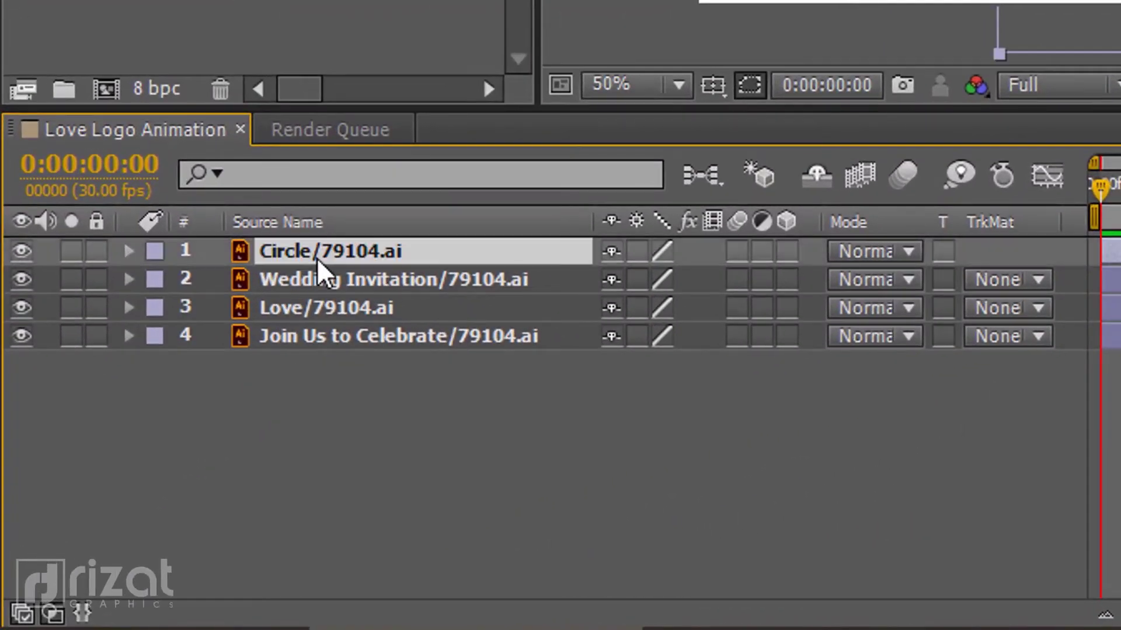
{"action": "left_click_drag", "start_coordinate": [334, 257], "coordinate": [333, 361]}
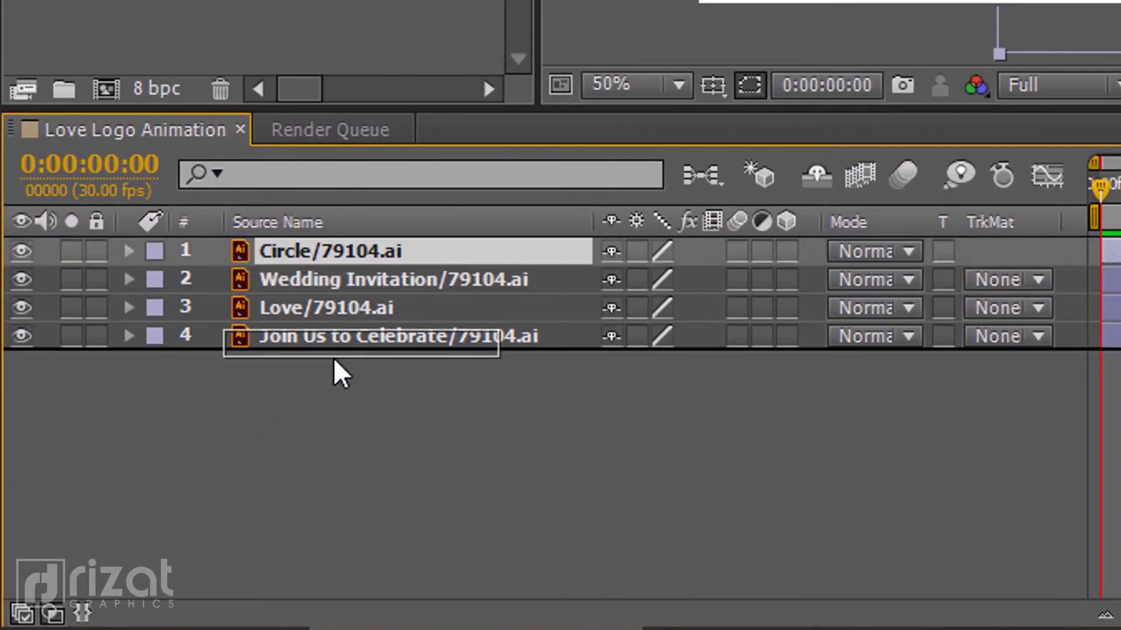
{"action": "left_click", "coordinate": [317, 376]}
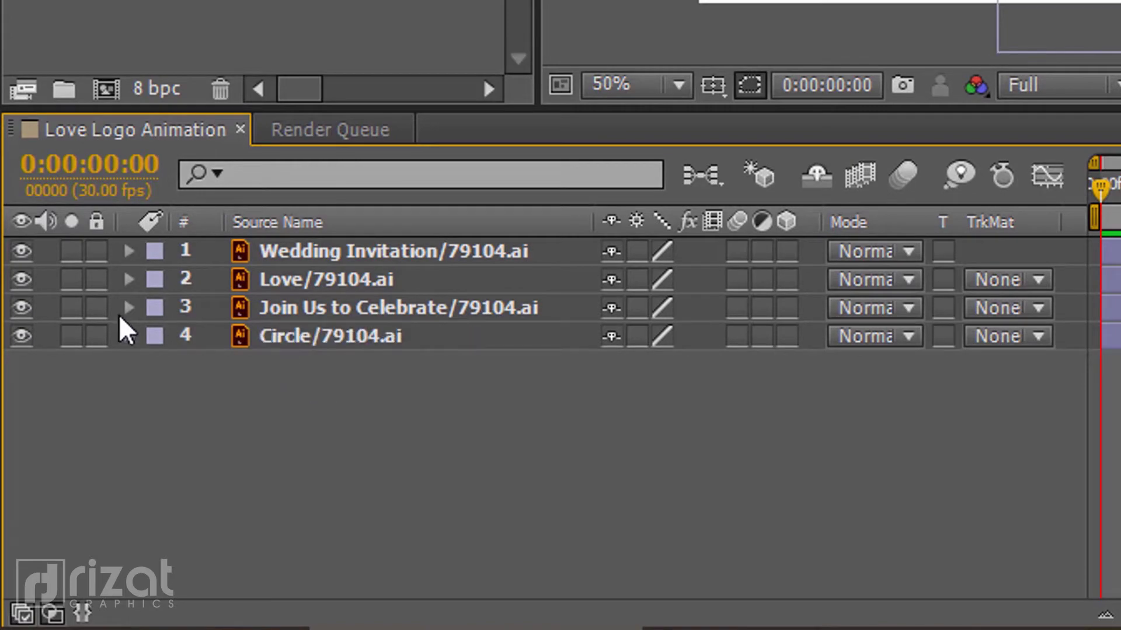
{"action": "left_click_drag", "start_coordinate": [25, 276], "coordinate": [29, 307]}
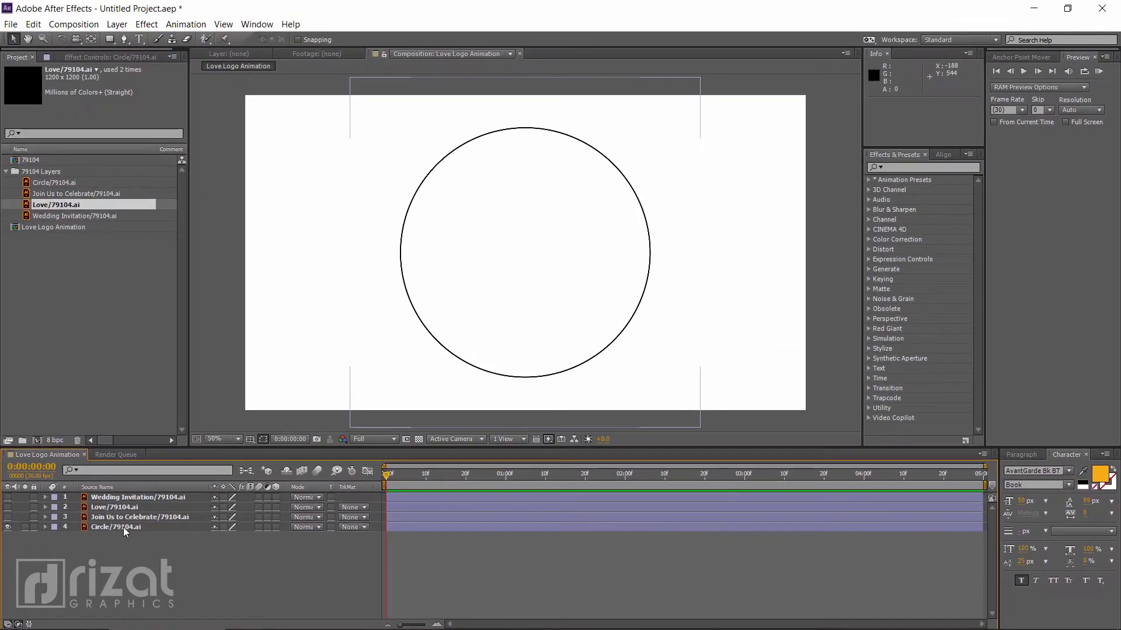
{"action": "left_click", "coordinate": [124, 527]}
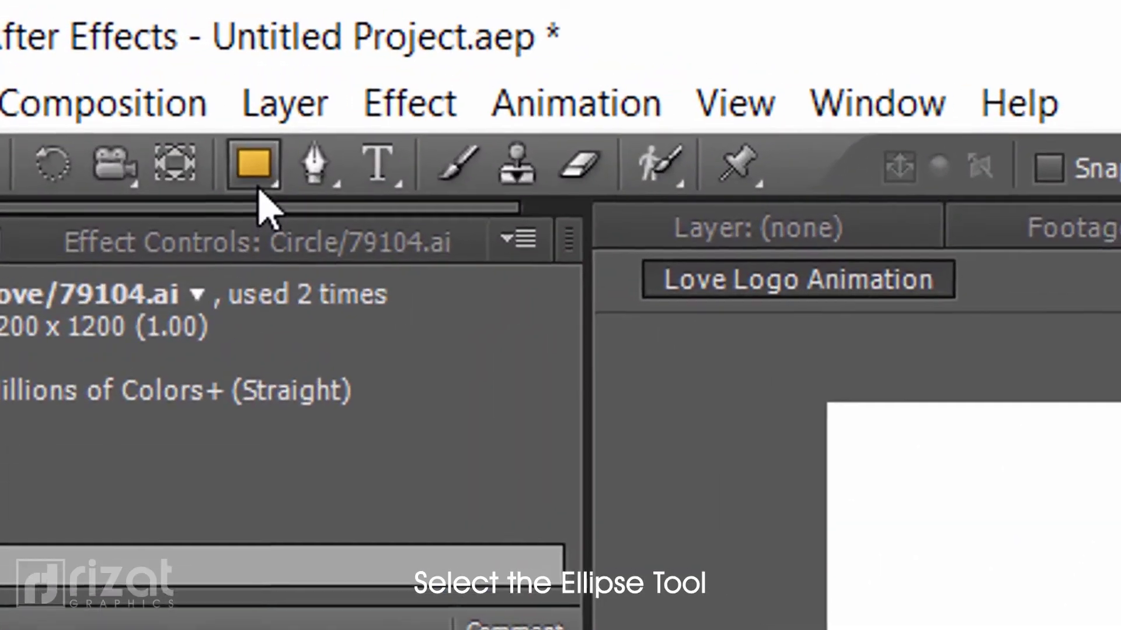
Draw an ellipse shape layer over the circle artwork and place it just above Circle
{"action": "left_click", "coordinate": [165, 88]}
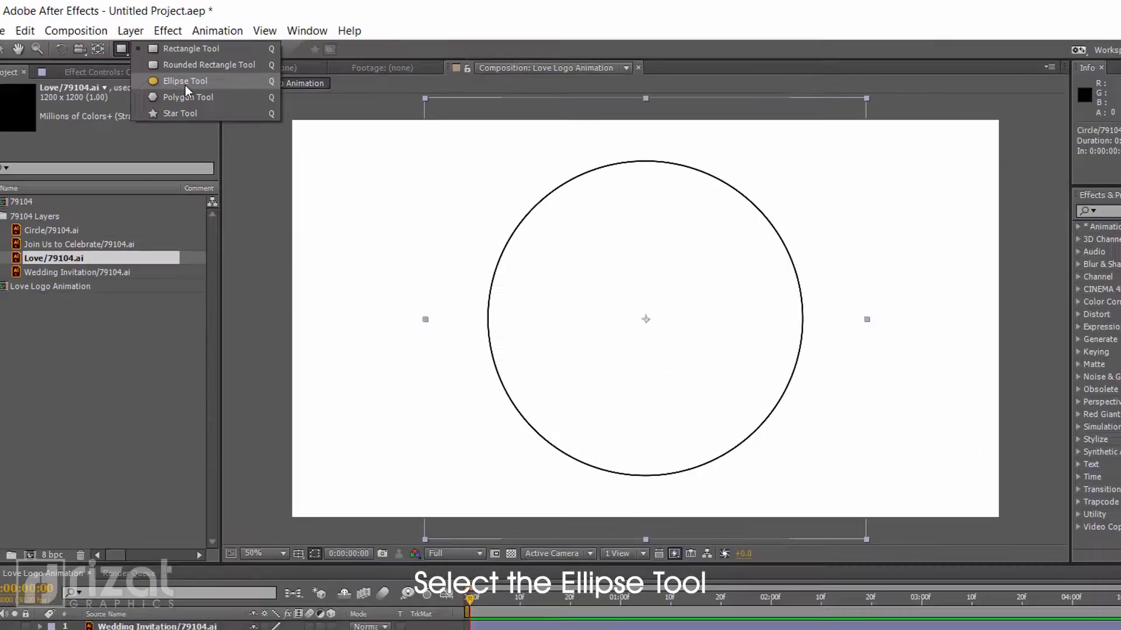
{"action": "left_click", "coordinate": [414, 236]}
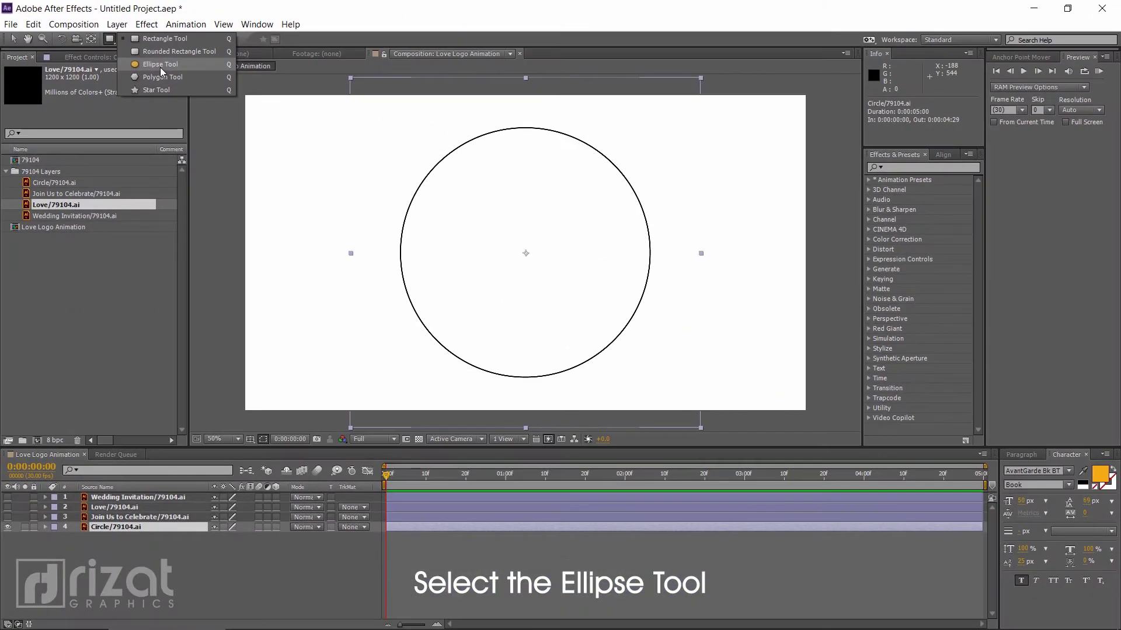
{"action": "left_click", "coordinate": [261, 561]}
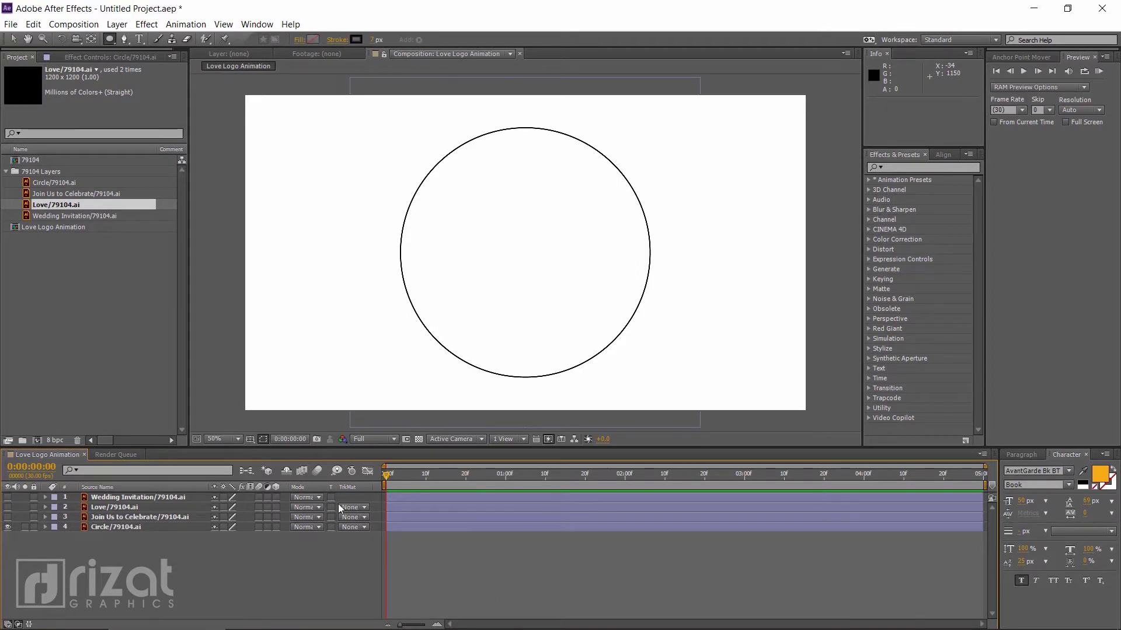
{"action": "left_click_drag", "start_coordinate": [503, 234], "coordinate": [641, 376]}
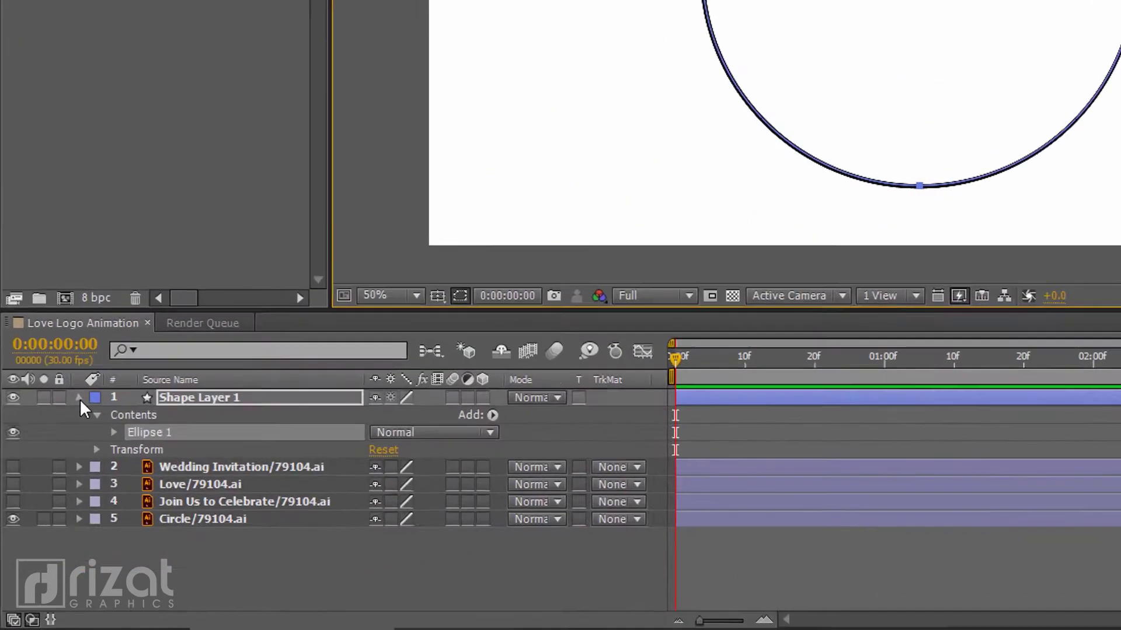
{"action": "left_click", "coordinate": [46, 497]}
{"action": "left_click_drag", "start_coordinate": [113, 499], "coordinate": [113, 532]}
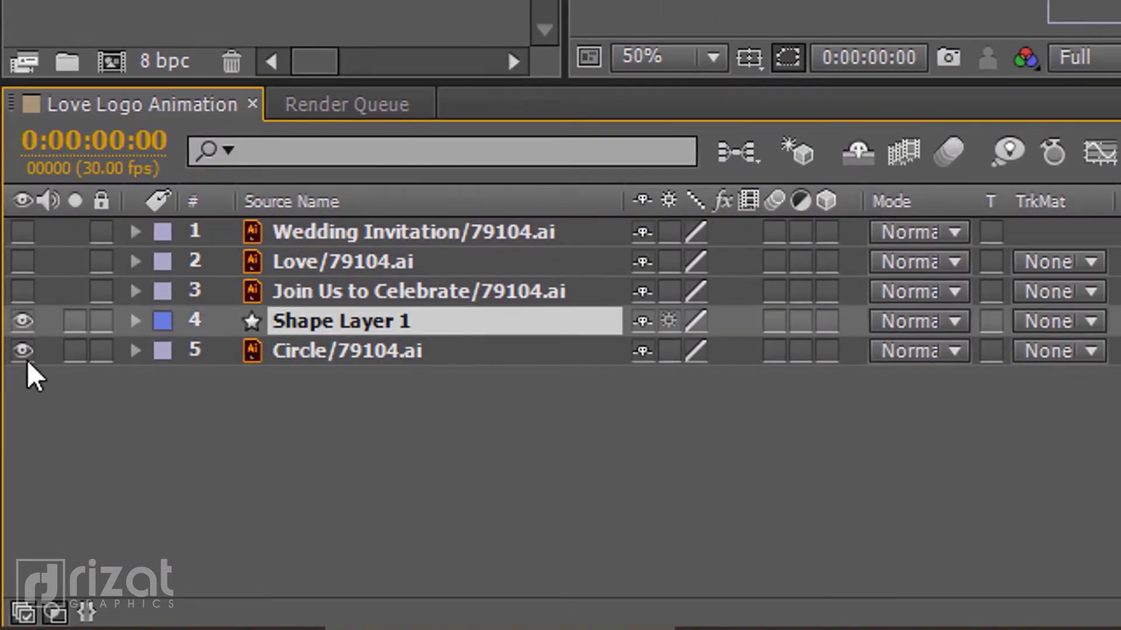
Hide Circle/79104.ai and rename Shape Layer 1 to 'Circle'
{"action": "left_click", "coordinate": [24, 354]}
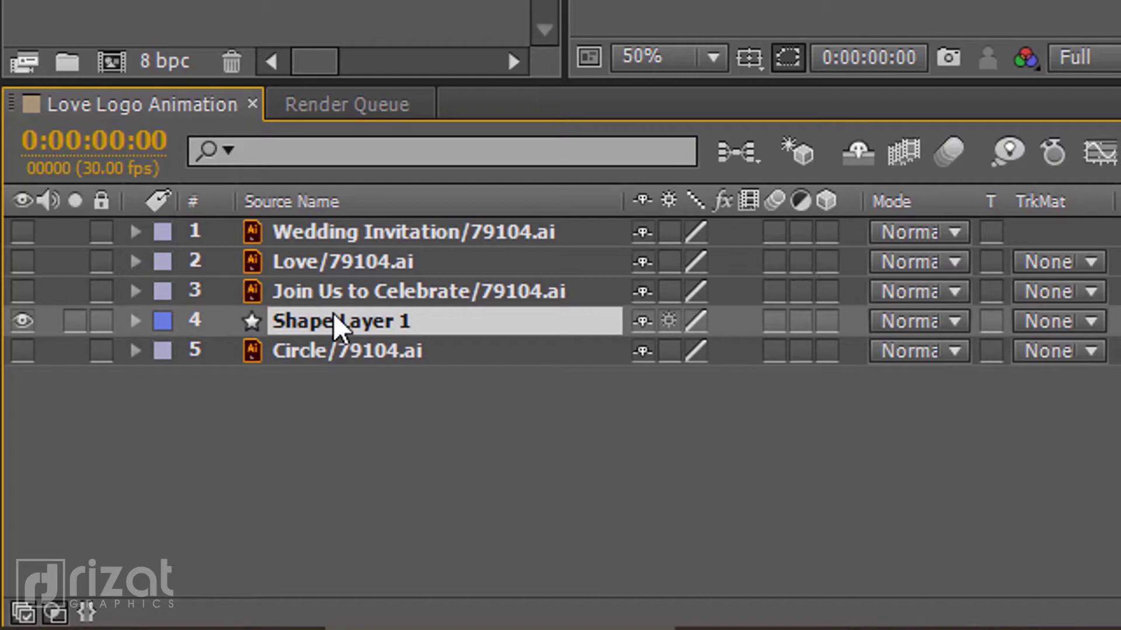
{"action": "key", "text": "Return"}
{"action": "type", "text": "Ci"}
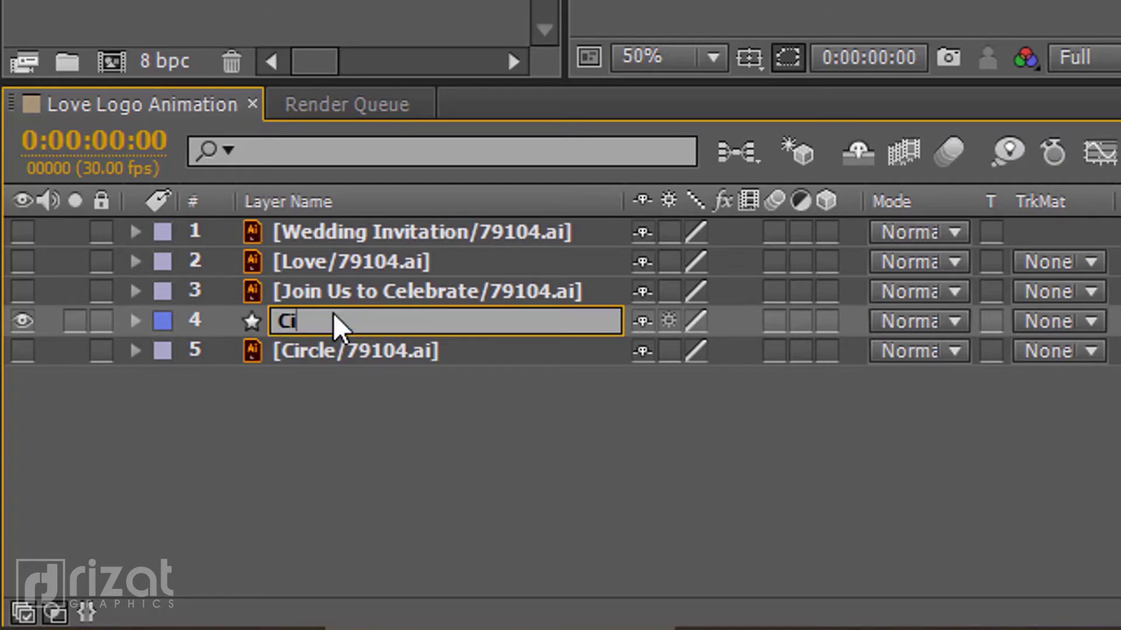
{"action": "type", "text": "rcle"}
{"action": "key", "text": "Return"}
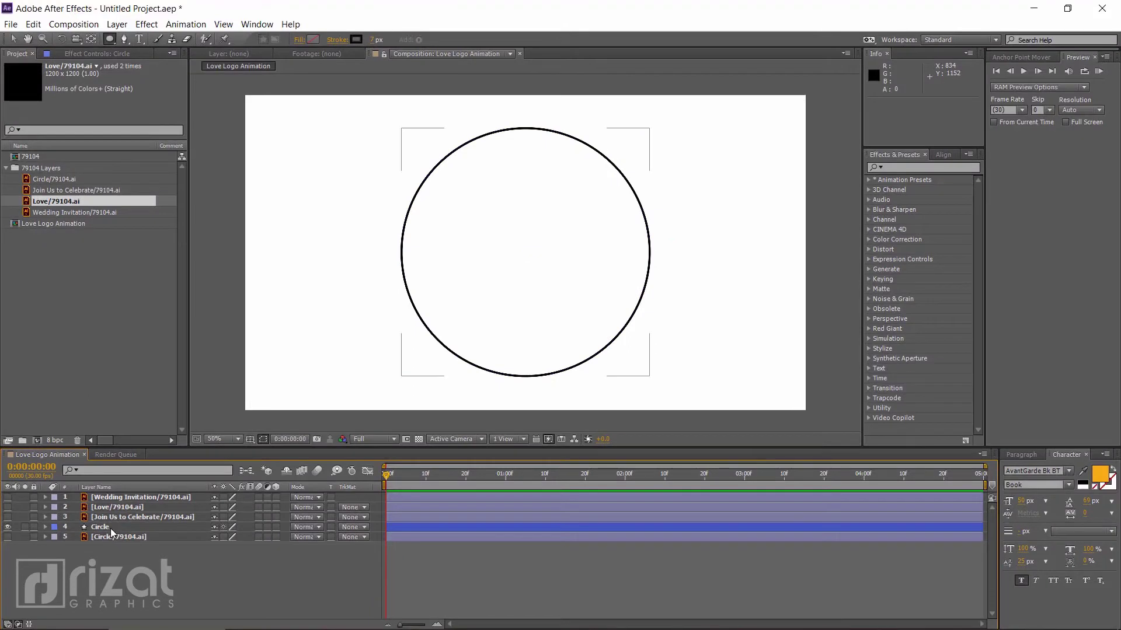
Align the Circle shape layer to the composition
{"action": "left_click", "coordinate": [110, 528]}
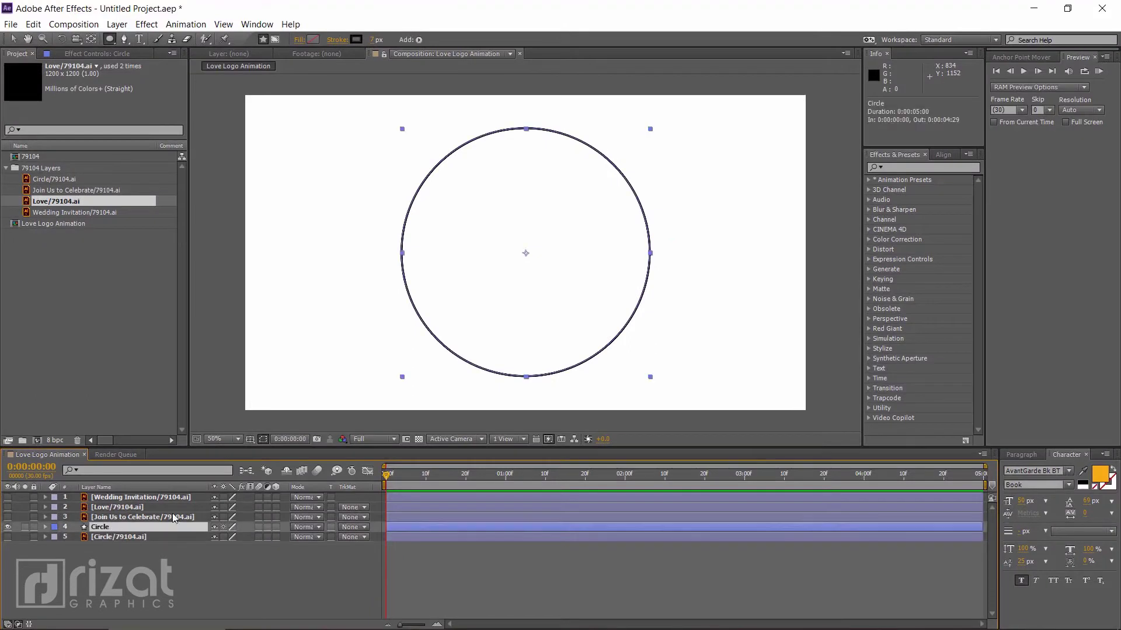
{"action": "left_click", "coordinate": [1020, 57]}
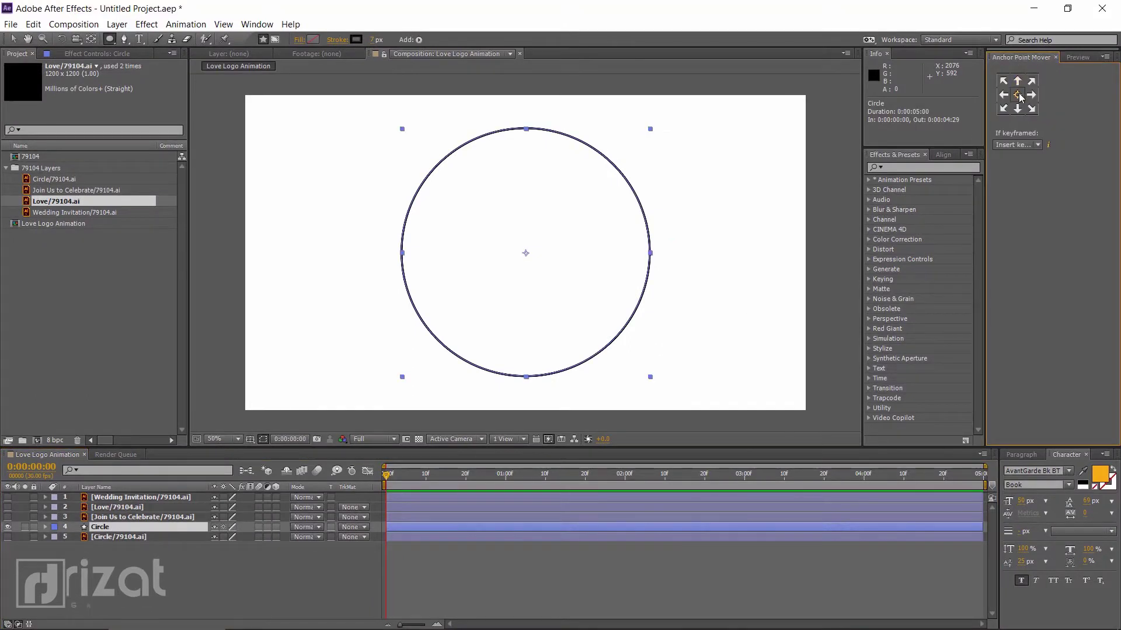
{"action": "left_click", "coordinate": [944, 155]}
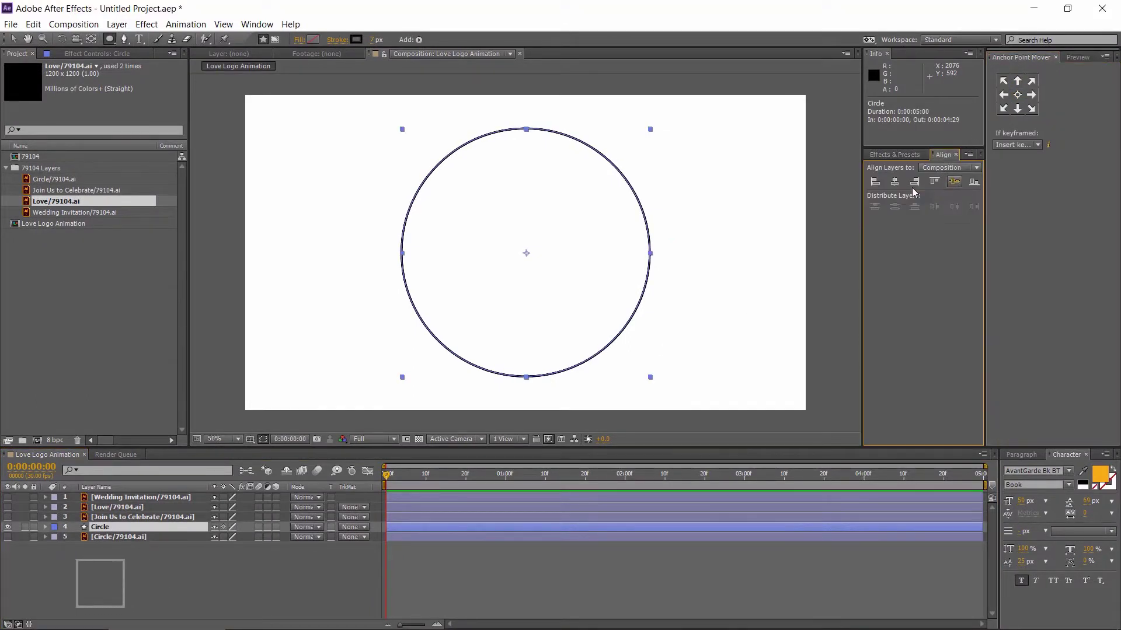
{"action": "left_click", "coordinate": [894, 182]}
{"action": "left_click", "coordinate": [283, 559]}
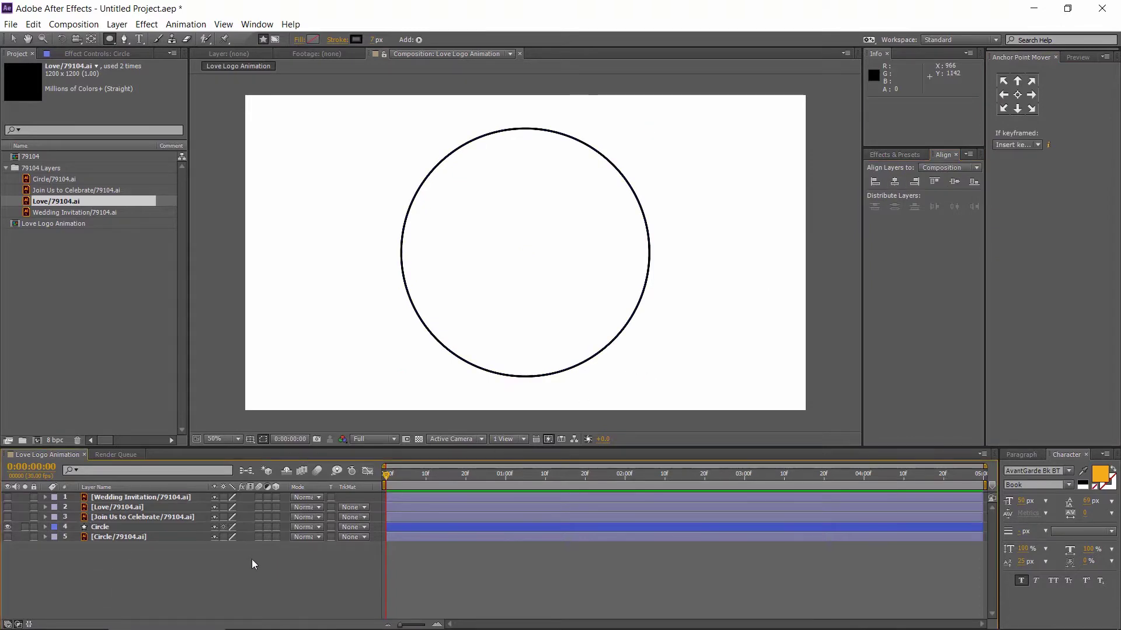
{"action": "left_click", "coordinate": [107, 527]}
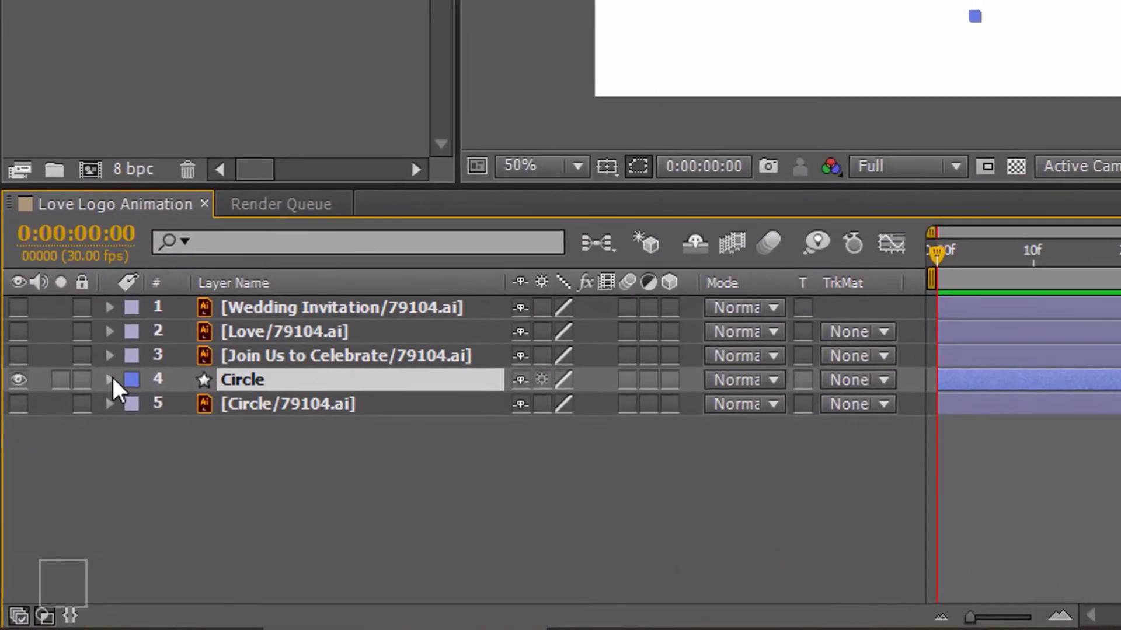
Add Trim Paths to the Circle and set both Start and End to 100%
{"action": "left_click", "coordinate": [111, 377]}
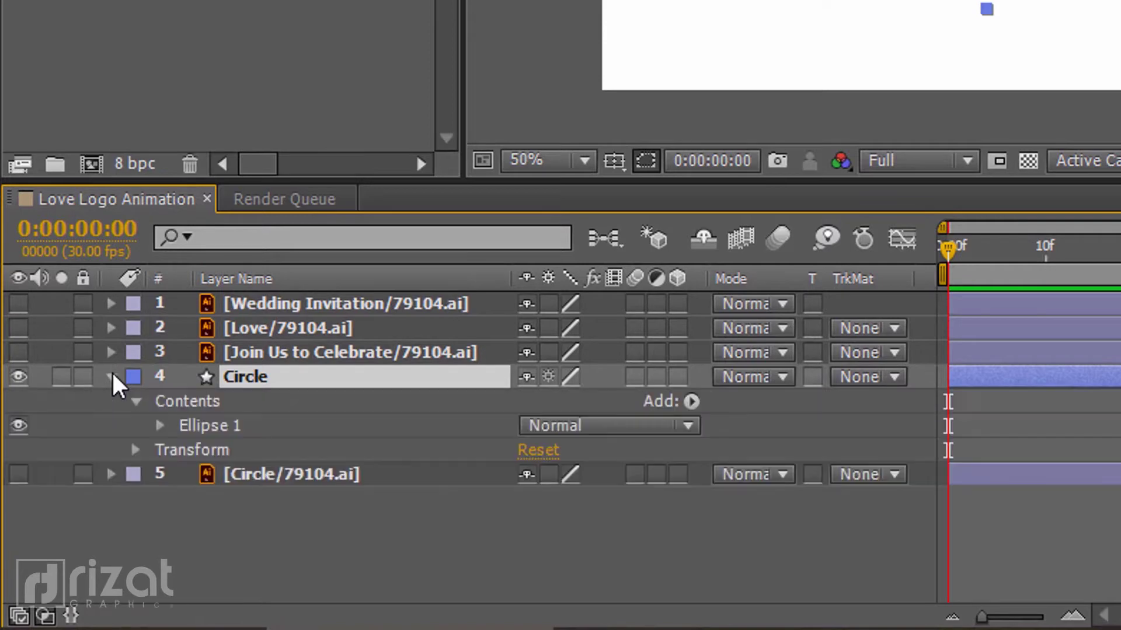
{"action": "left_click", "coordinate": [692, 402]}
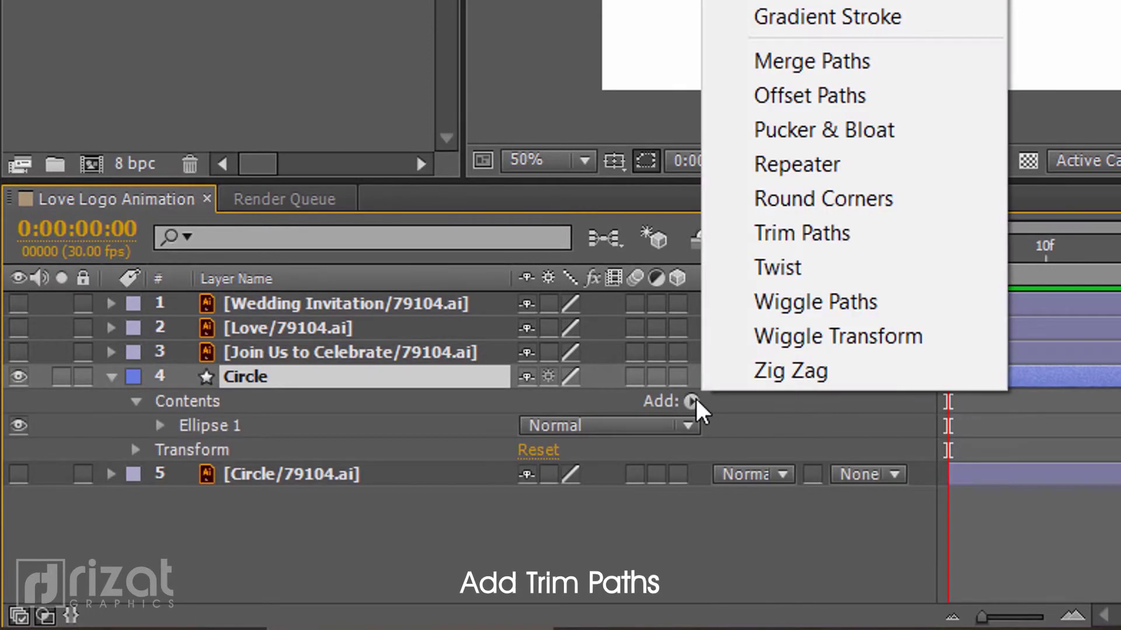
{"action": "left_click", "coordinate": [797, 234]}
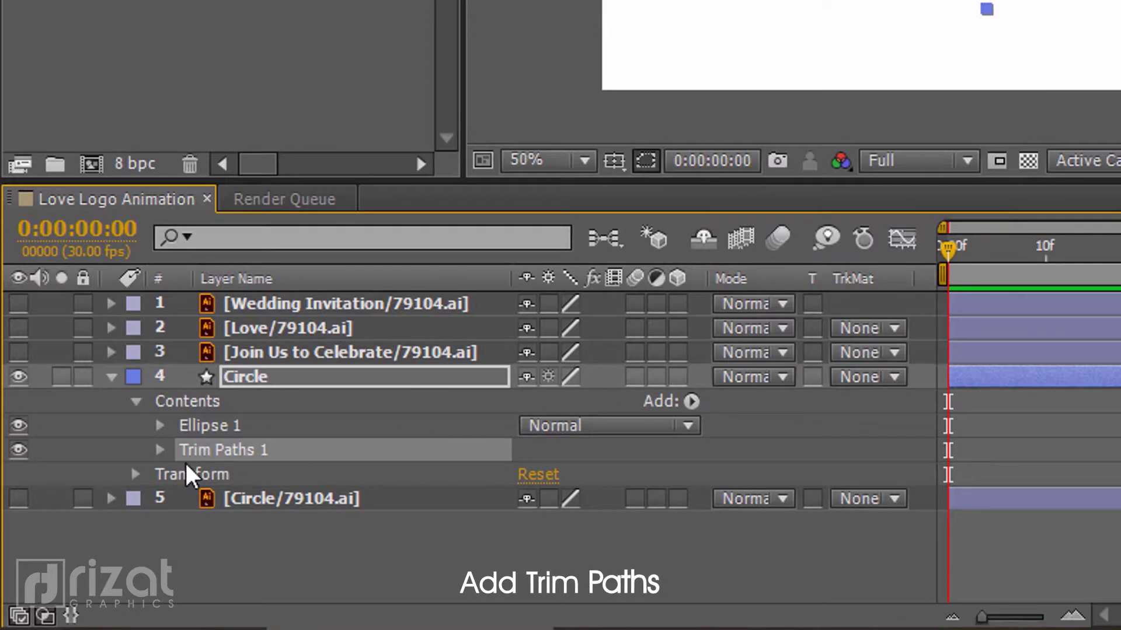
{"action": "left_click", "coordinate": [160, 450]}
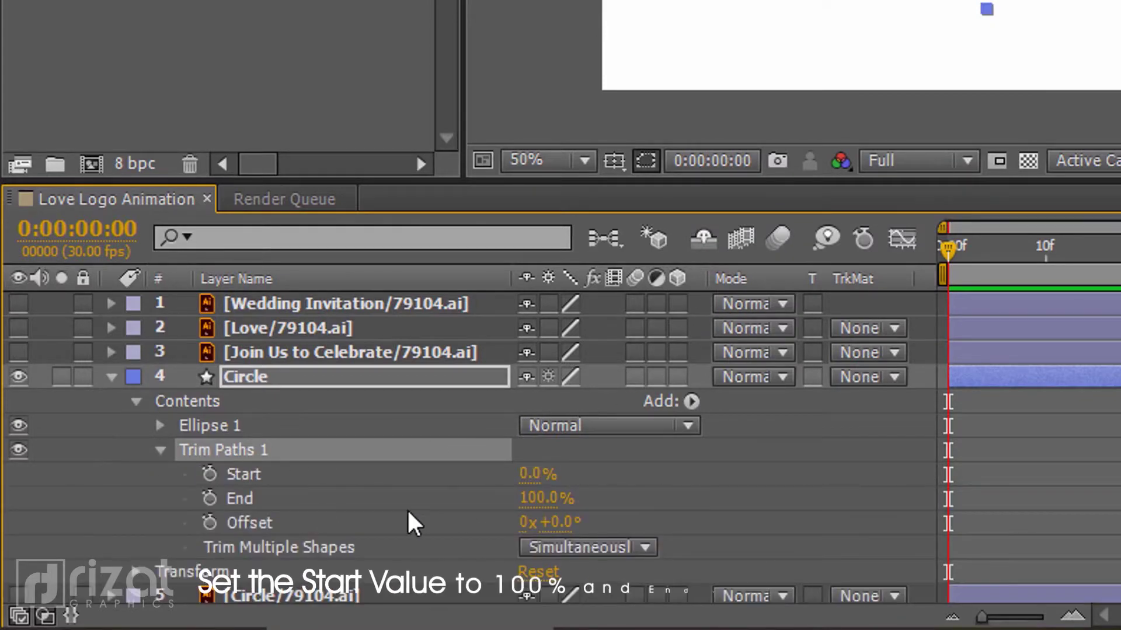
{"action": "left_click_drag", "start_coordinate": [543, 498], "coordinate": [476, 494]}
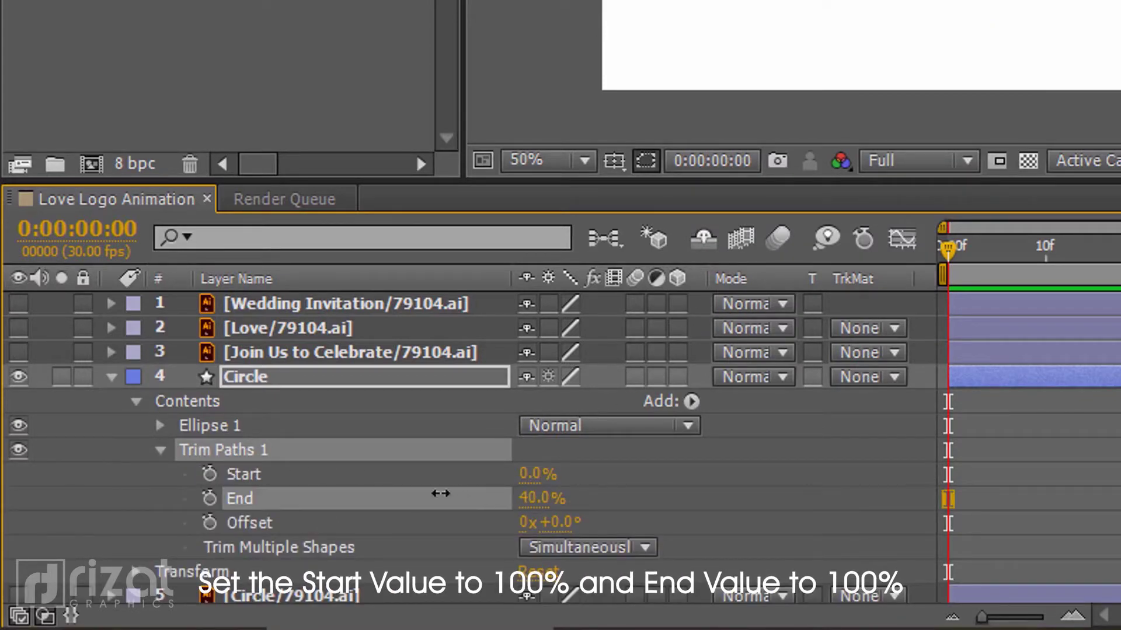
{"action": "left_click_drag", "start_coordinate": [528, 476], "coordinate": [607, 472]}
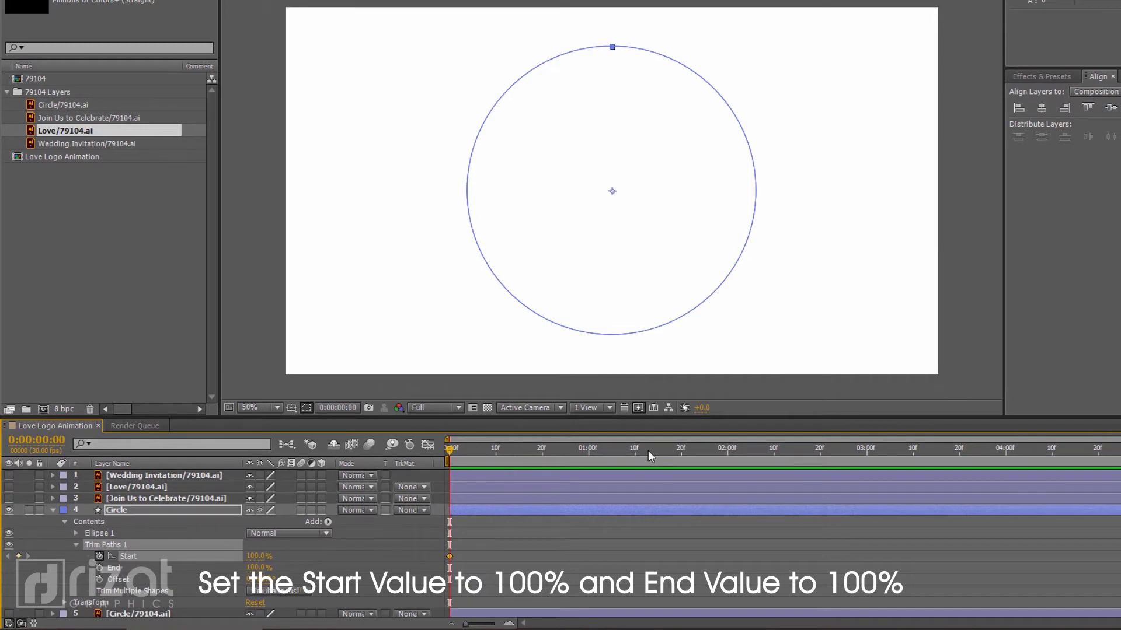
Keyframe the Trim Paths Start to 0% at 2 seconds
{"action": "left_click_drag", "start_coordinate": [748, 456], "coordinate": [825, 449]}
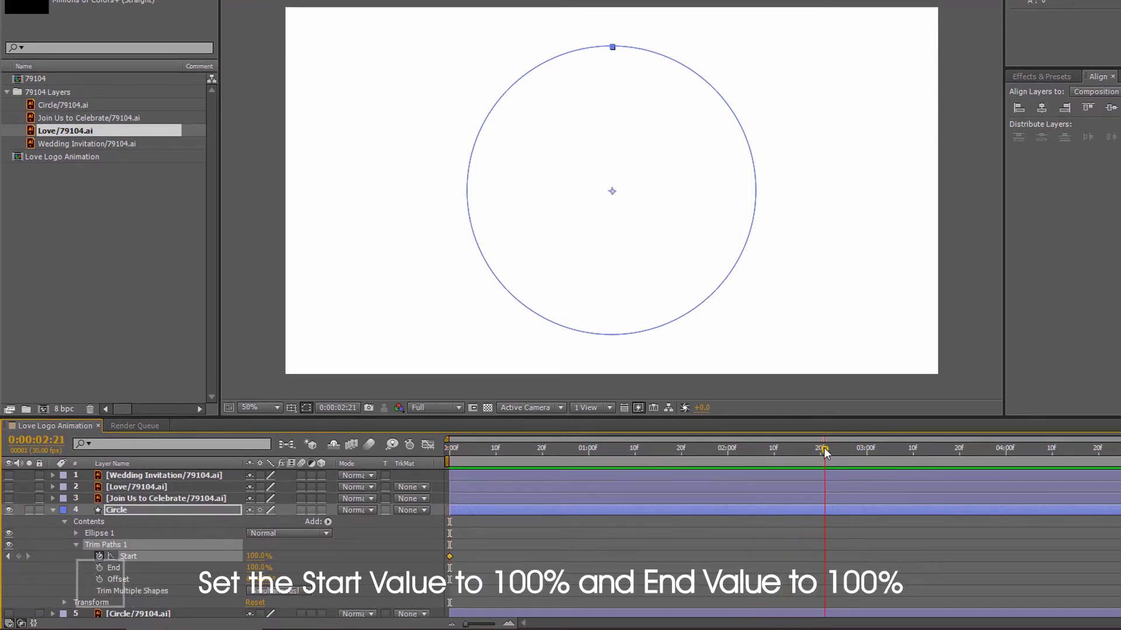
{"action": "left_click_drag", "start_coordinate": [825, 447], "coordinate": [727, 452]}
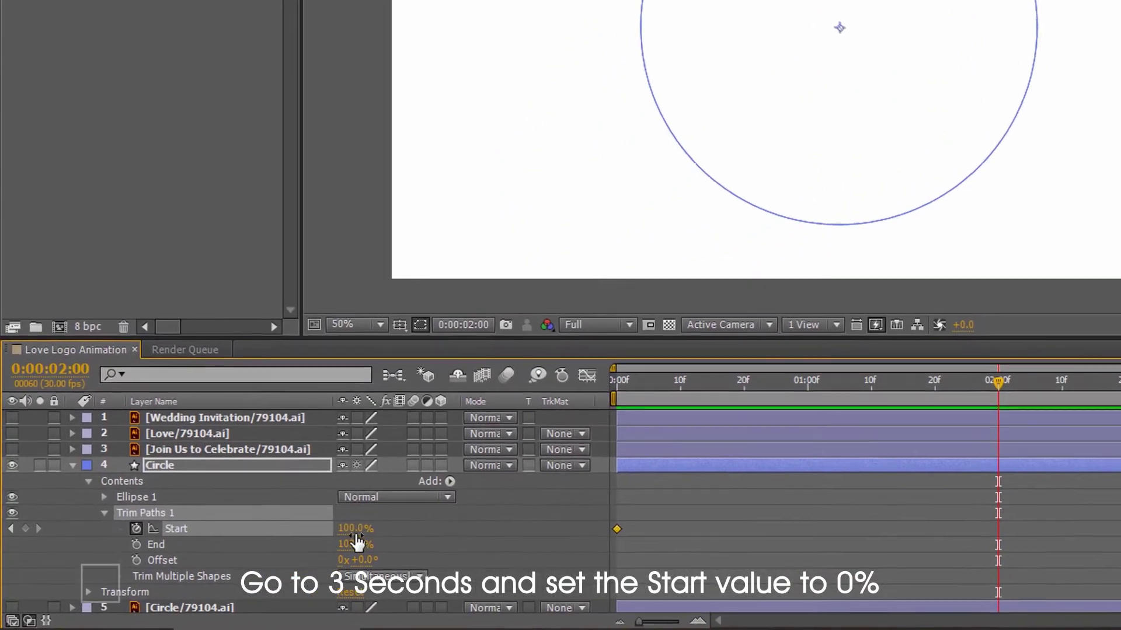
{"action": "left_click_drag", "start_coordinate": [353, 528], "coordinate": [225, 513]}
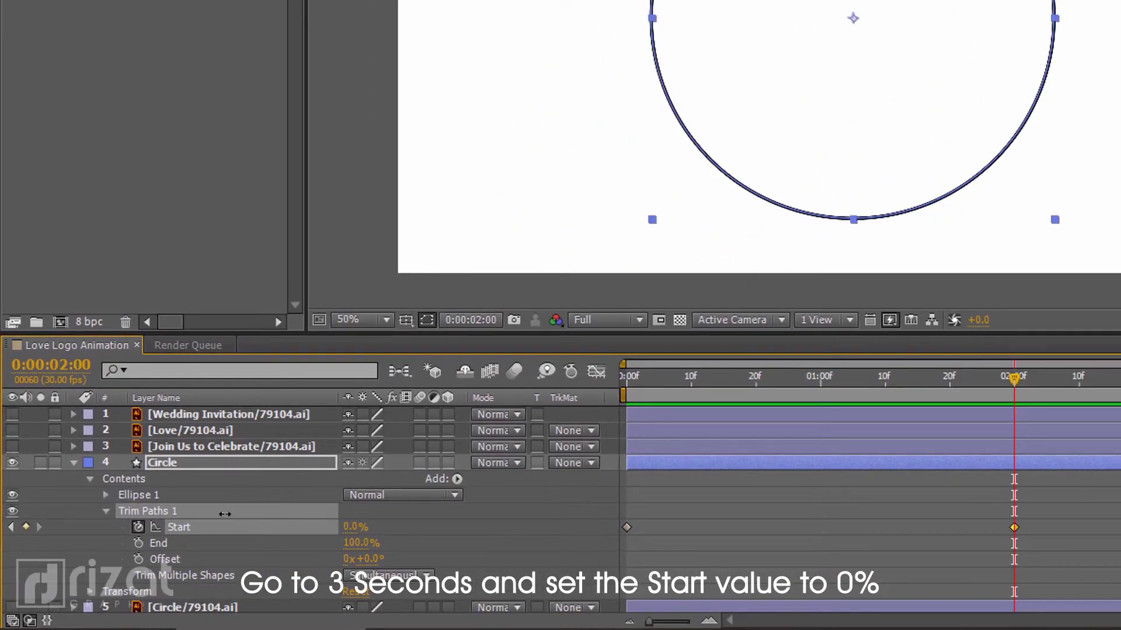
{"action": "left_click", "coordinate": [706, 513]}
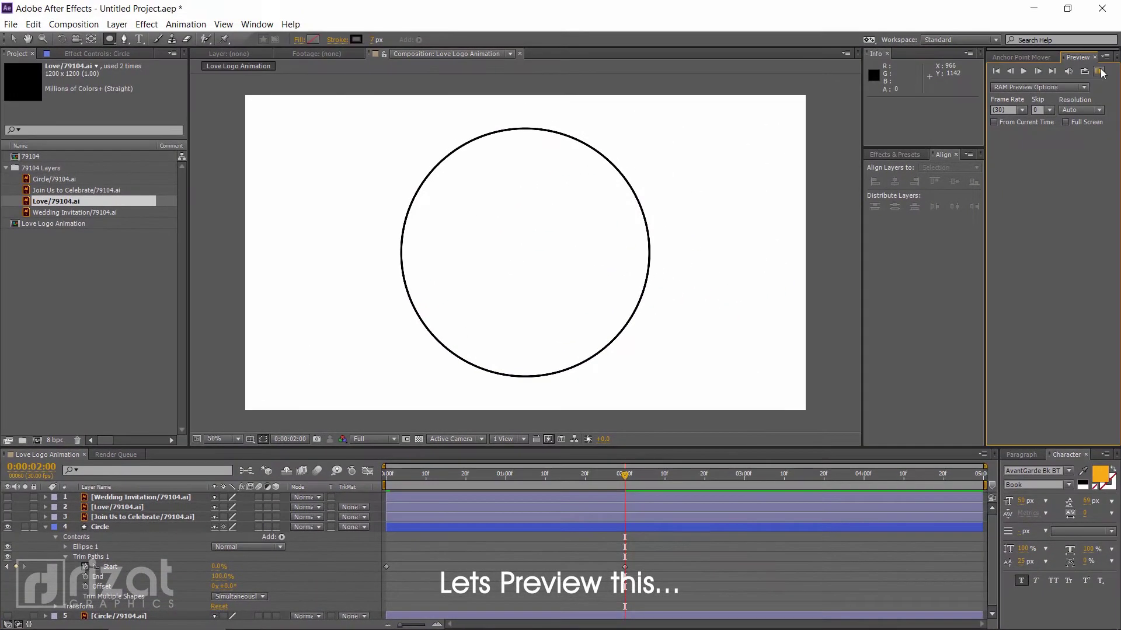
RAM preview the circle drawing on, then scrub back to see it partially drawn
{"action": "left_click", "coordinate": [1099, 71]}
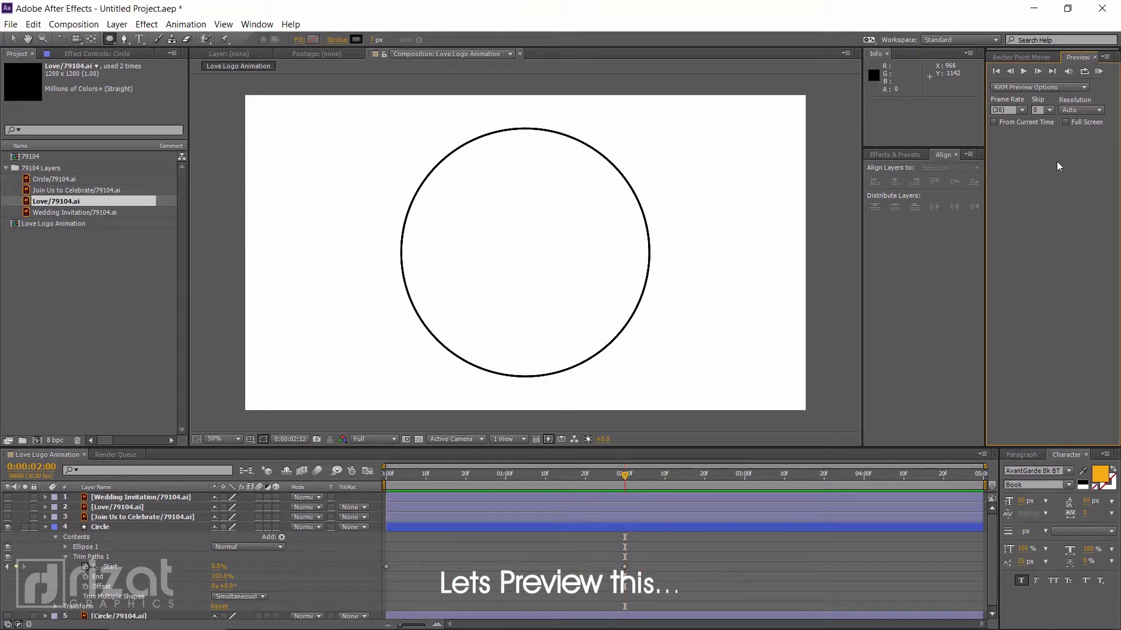
{"action": "left_click_drag", "start_coordinate": [482, 474], "coordinate": [444, 473]}
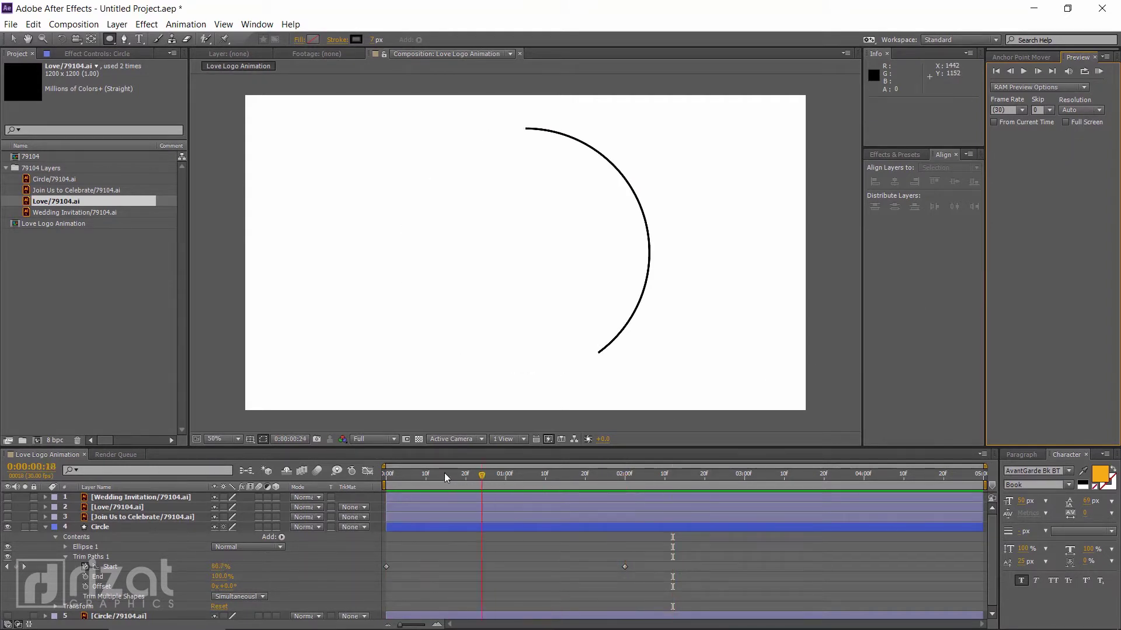
Collapse the Circle shape layer and move it to the top of the layer stack
{"action": "left_click", "coordinate": [45, 528]}
{"action": "left_click", "coordinate": [97, 520]}
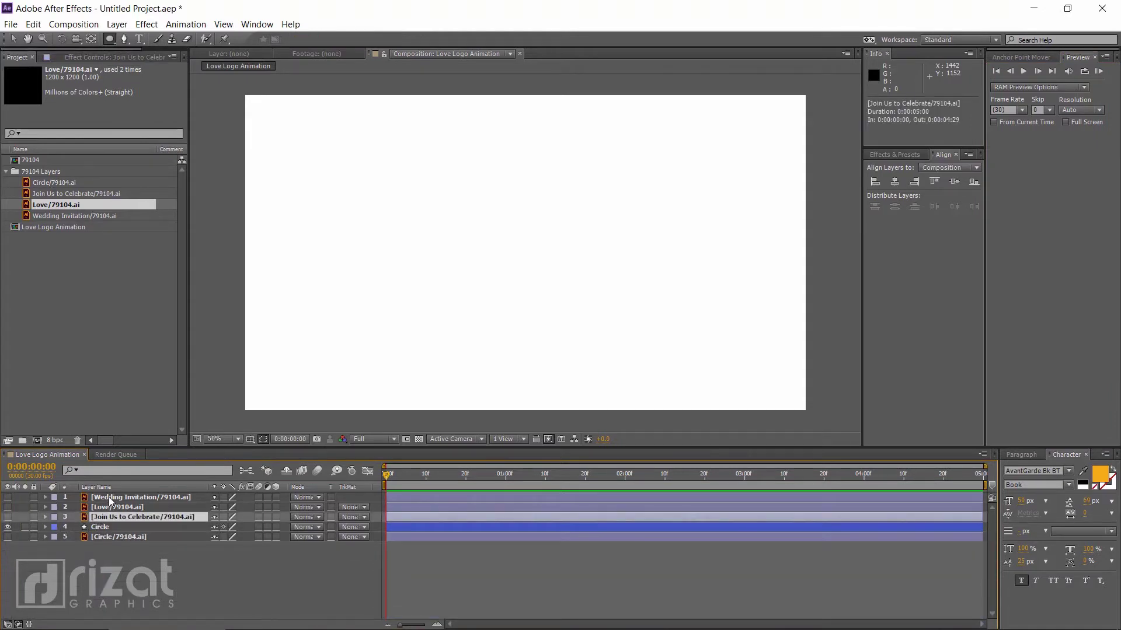
{"action": "left_click", "coordinate": [128, 498]}
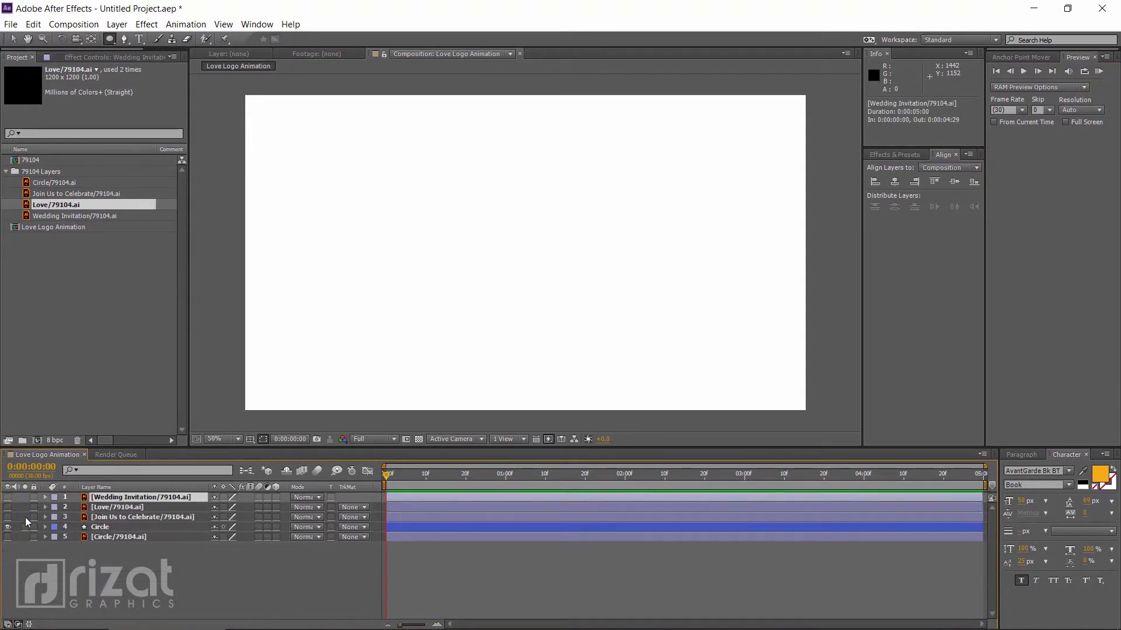
{"action": "left_click", "coordinate": [105, 528]}
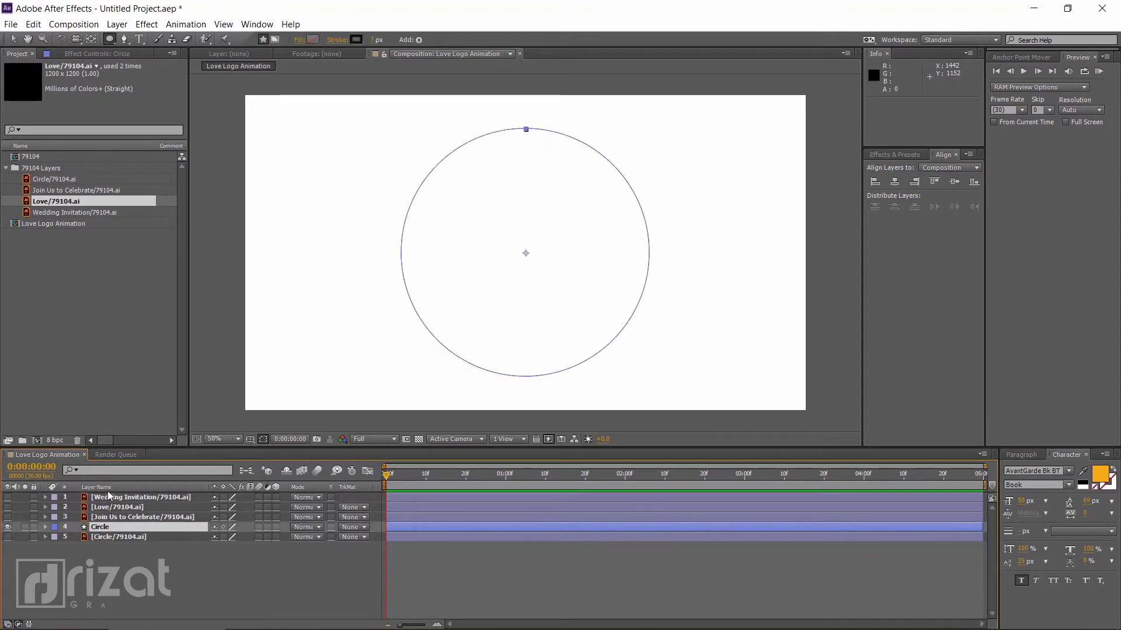
{"action": "left_click_drag", "start_coordinate": [105, 527], "coordinate": [106, 499]}
{"action": "left_click", "coordinate": [94, 549]}
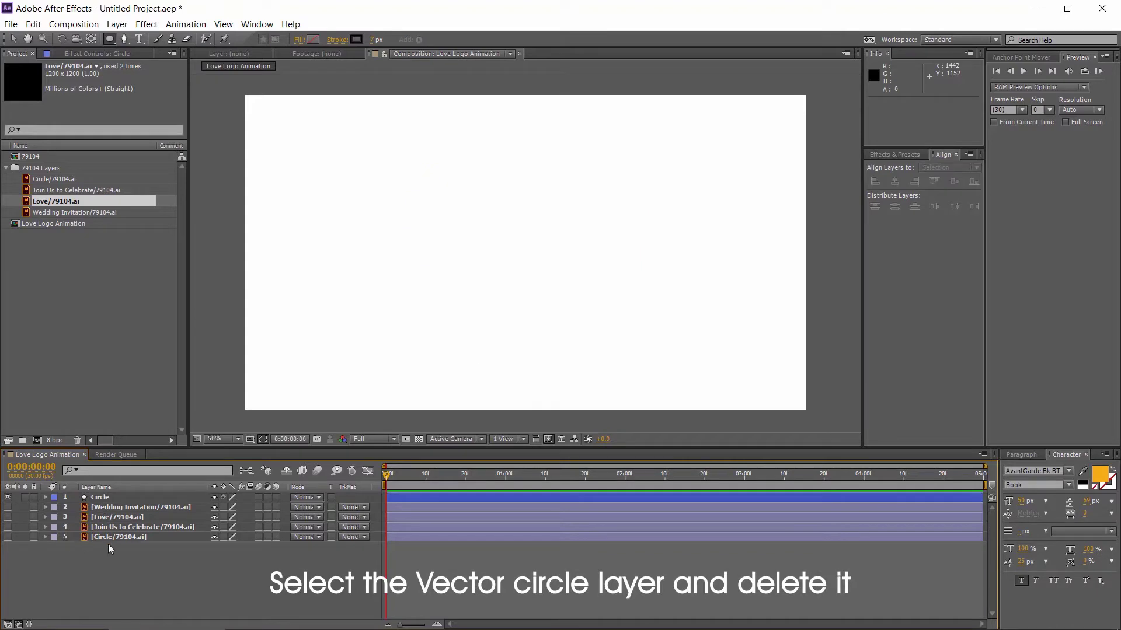
Delete the imported Circle/79104.ai layer and make Wedding Invitation visible
{"action": "left_click", "coordinate": [121, 539]}
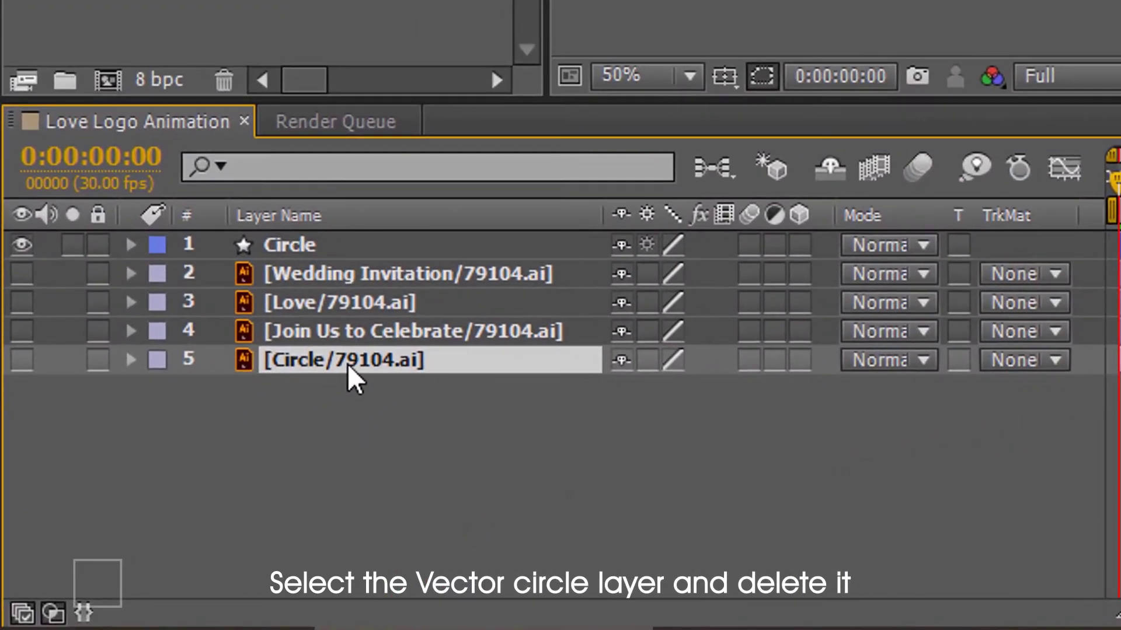
{"action": "key", "text": "Delete"}
{"action": "left_click", "coordinate": [376, 275]}
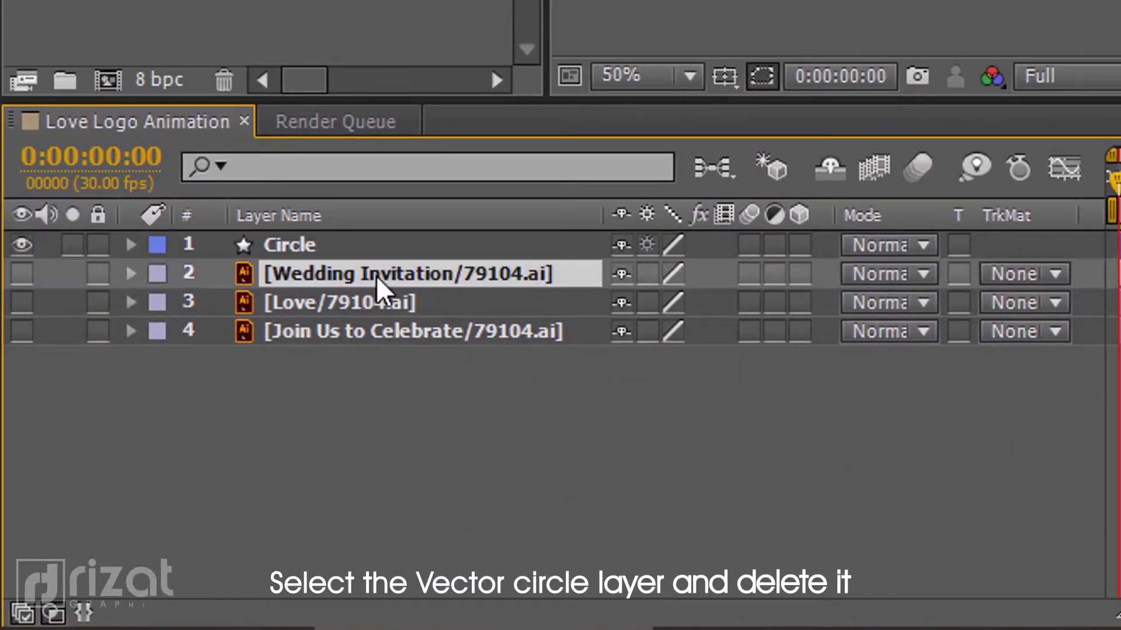
{"action": "left_click", "coordinate": [14, 271]}
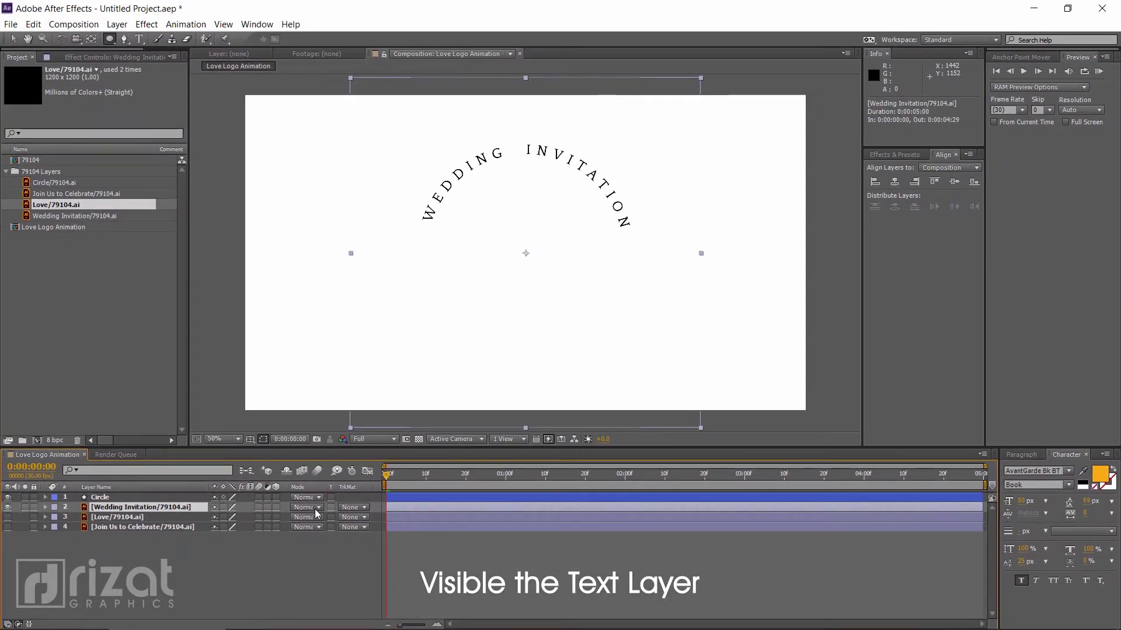
Set a Wedding Invitation Rotation keyframe at 0° at 3 seconds
{"action": "left_click", "coordinate": [183, 583]}
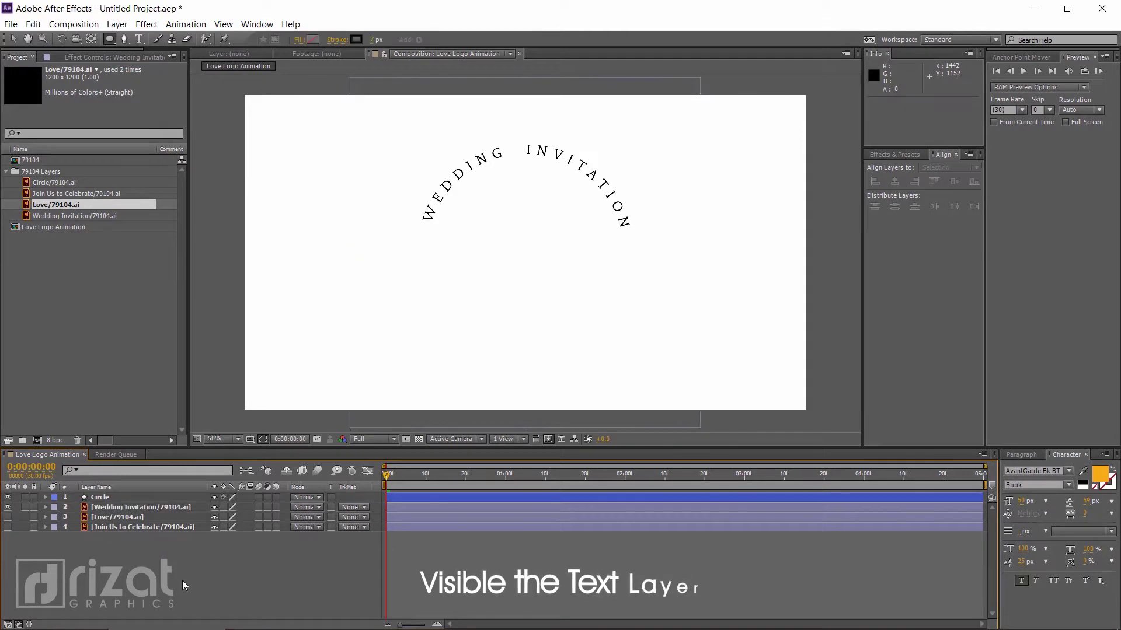
{"action": "left_click", "coordinate": [160, 506]}
{"action": "key", "text": "r"}
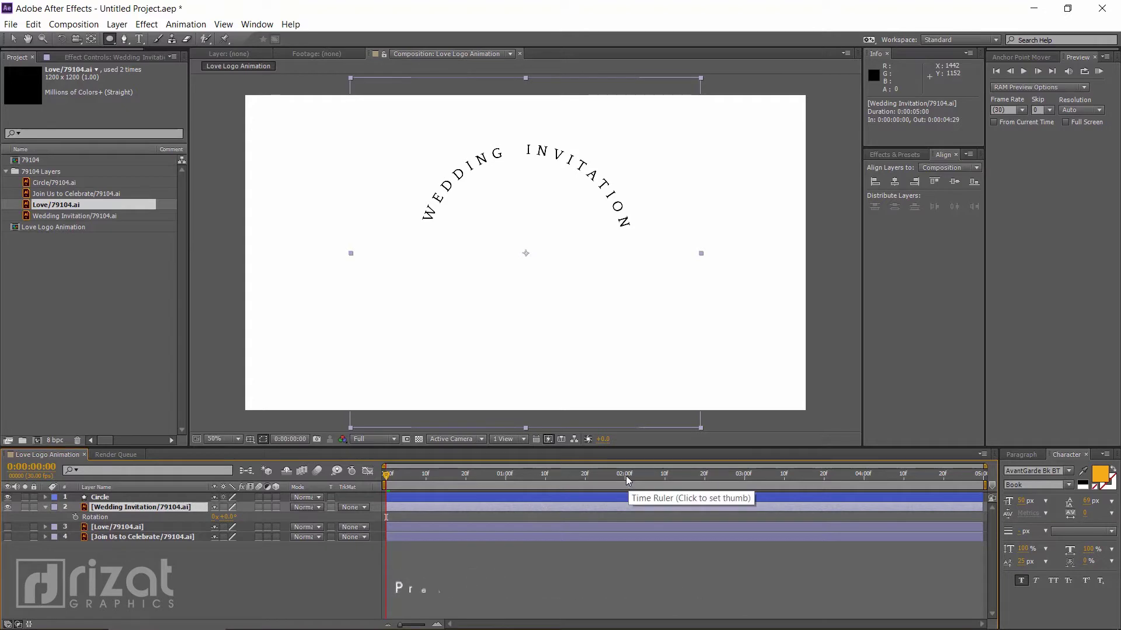
{"action": "left_click", "coordinate": [704, 477]}
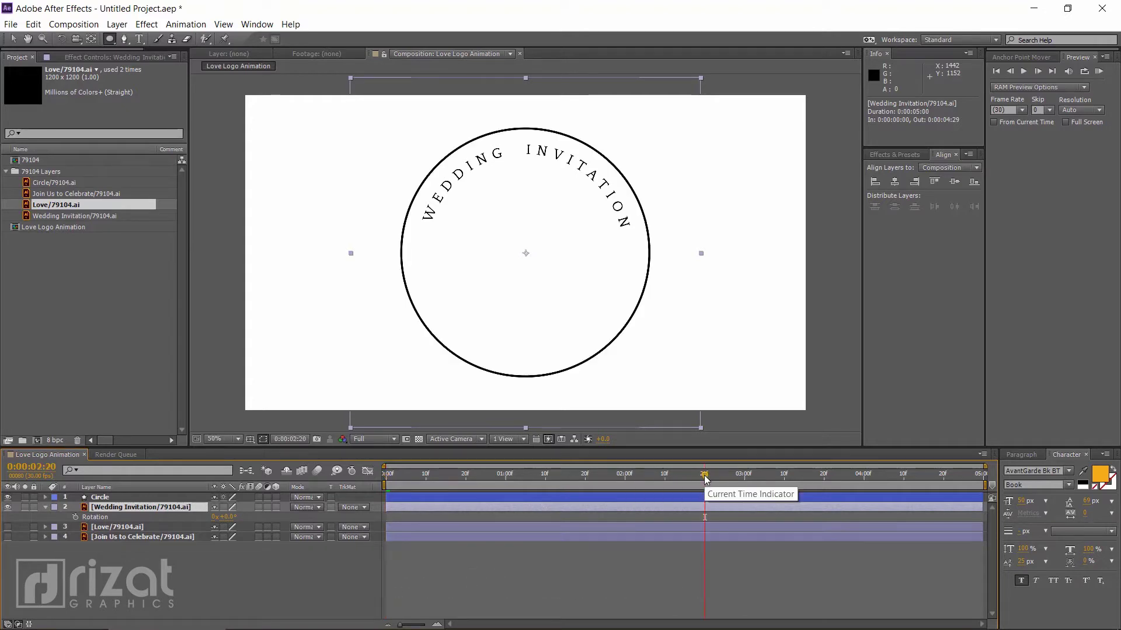
{"action": "left_click_drag", "start_coordinate": [705, 478], "coordinate": [745, 478]}
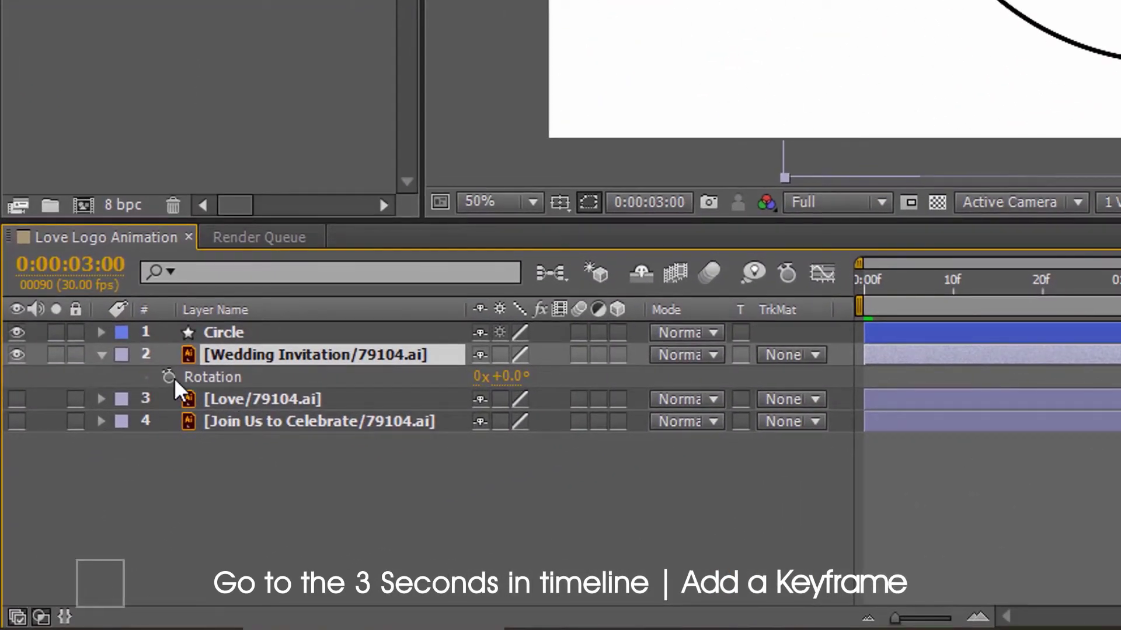
{"action": "left_click", "coordinate": [169, 377]}
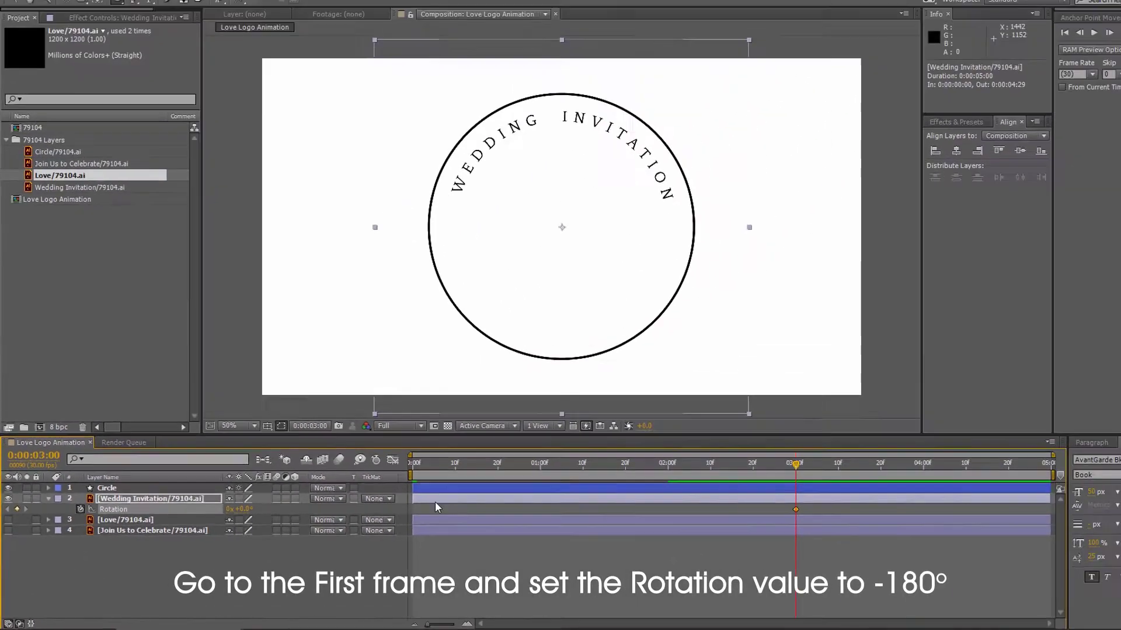
At the first frame, rotate the Wedding Invitation text to roughly -180°
{"action": "key", "text": "Home"}
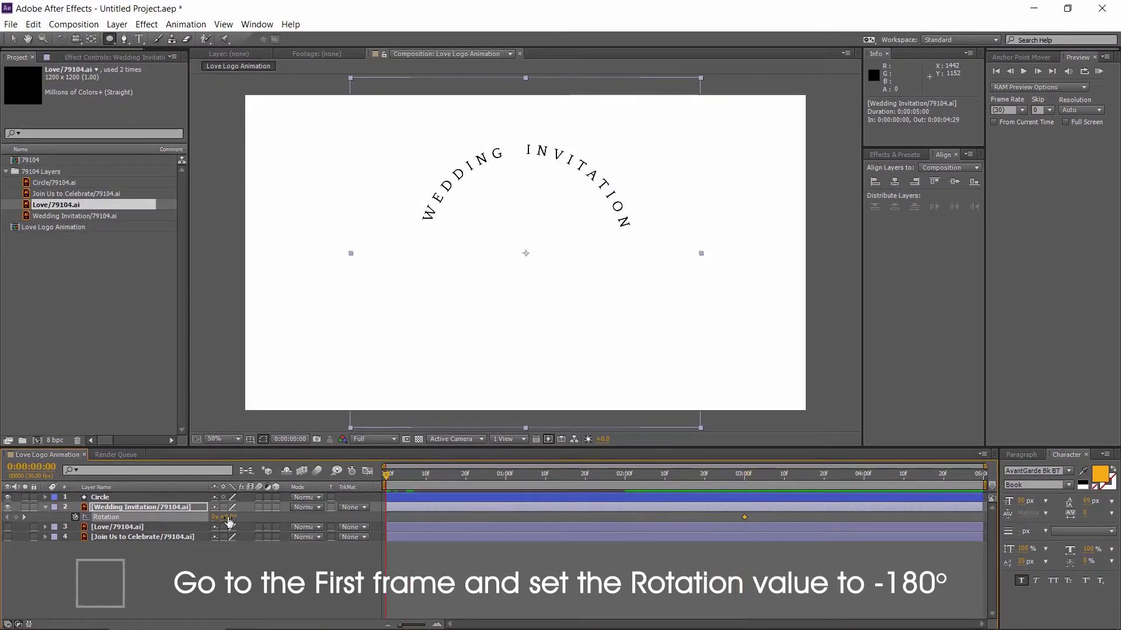
{"action": "left_click_drag", "start_coordinate": [229, 522], "coordinate": [119, 513]}
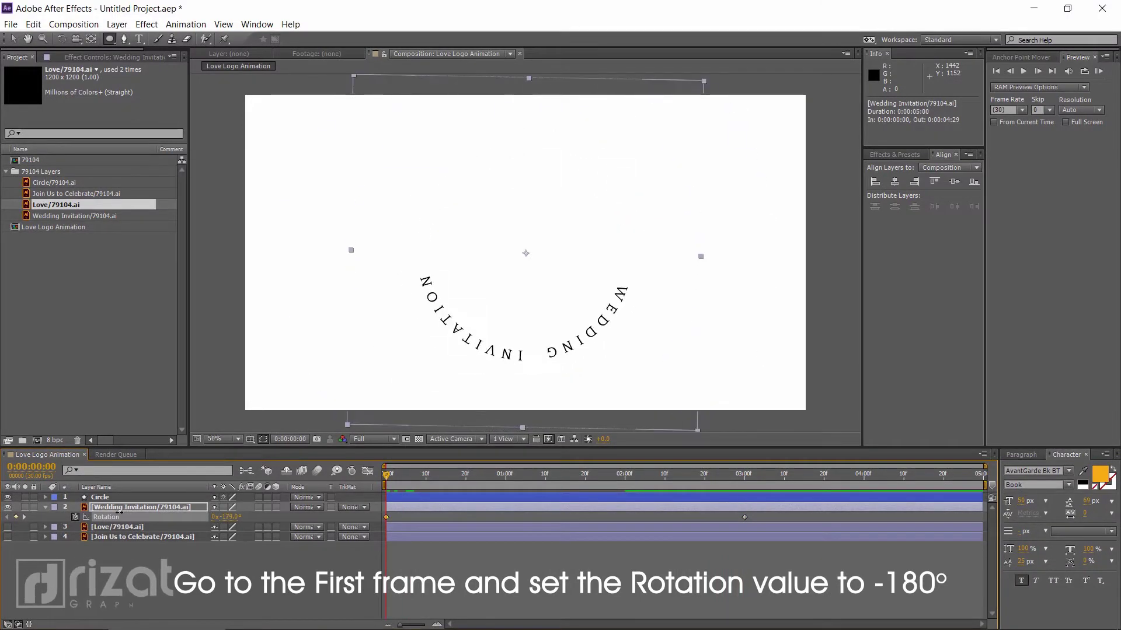
{"action": "left_click_drag", "start_coordinate": [119, 512], "coordinate": [119, 512]}
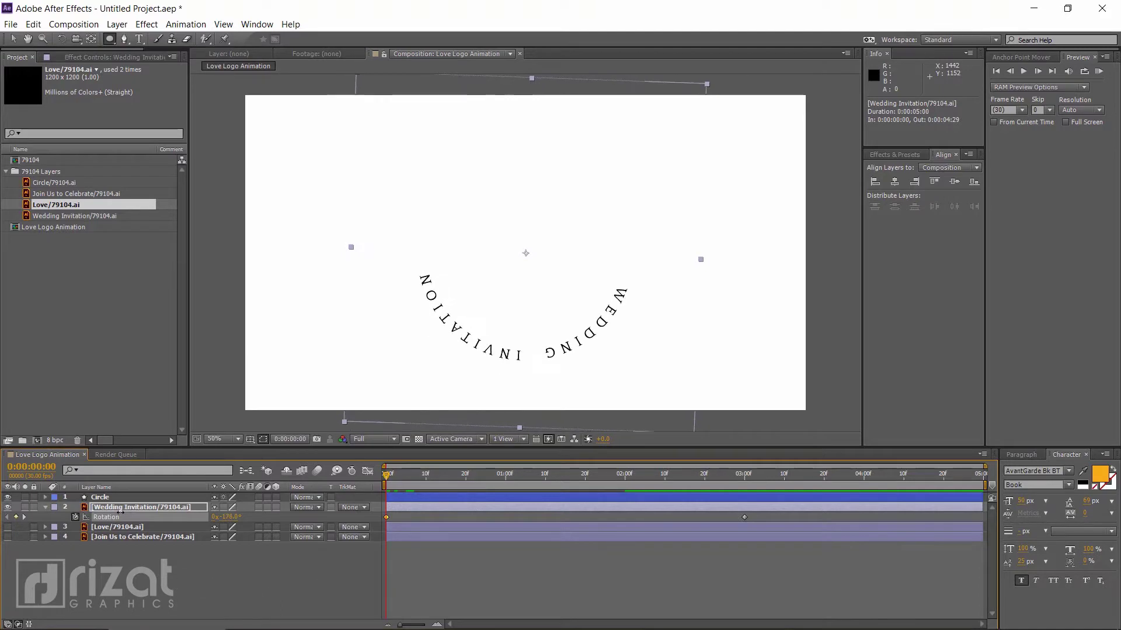
{"action": "left_click", "coordinate": [266, 601]}
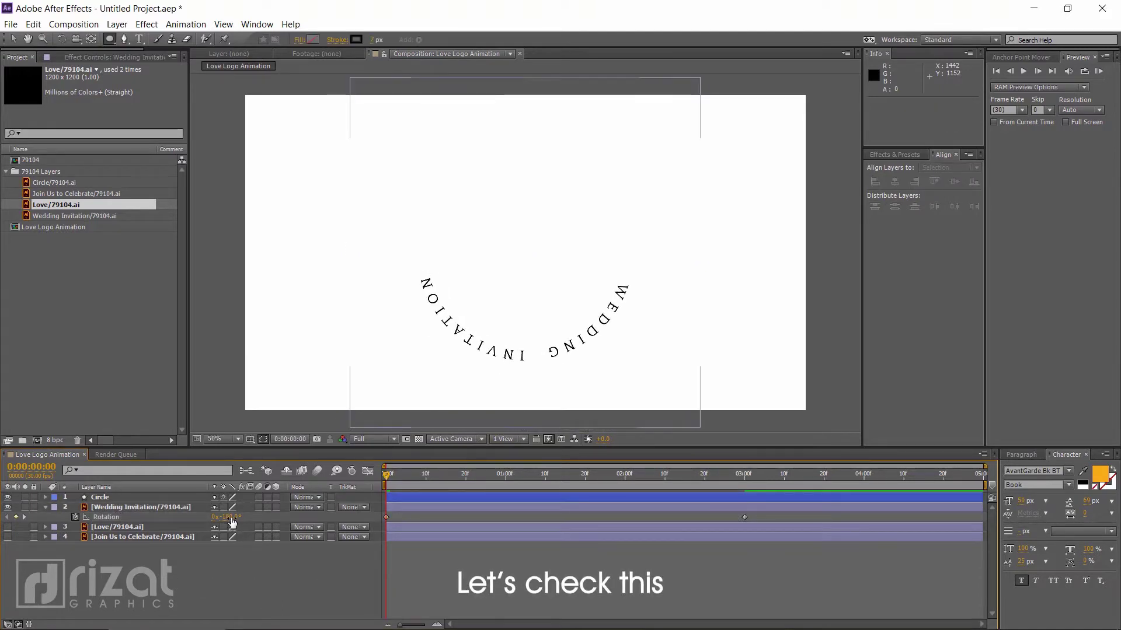
Set the starting rotation to exactly -180°, then RAM preview and scrub around 1 second
{"action": "left_click", "coordinate": [231, 518]}
{"action": "left_click", "coordinate": [240, 573]}
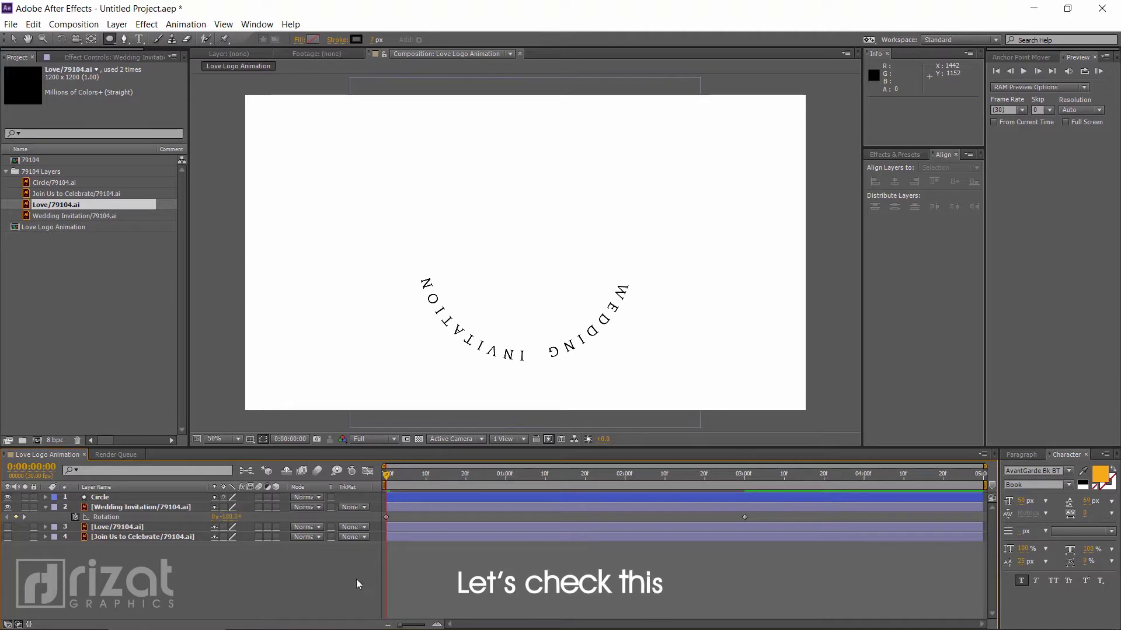
{"action": "left_click", "coordinate": [1099, 72]}
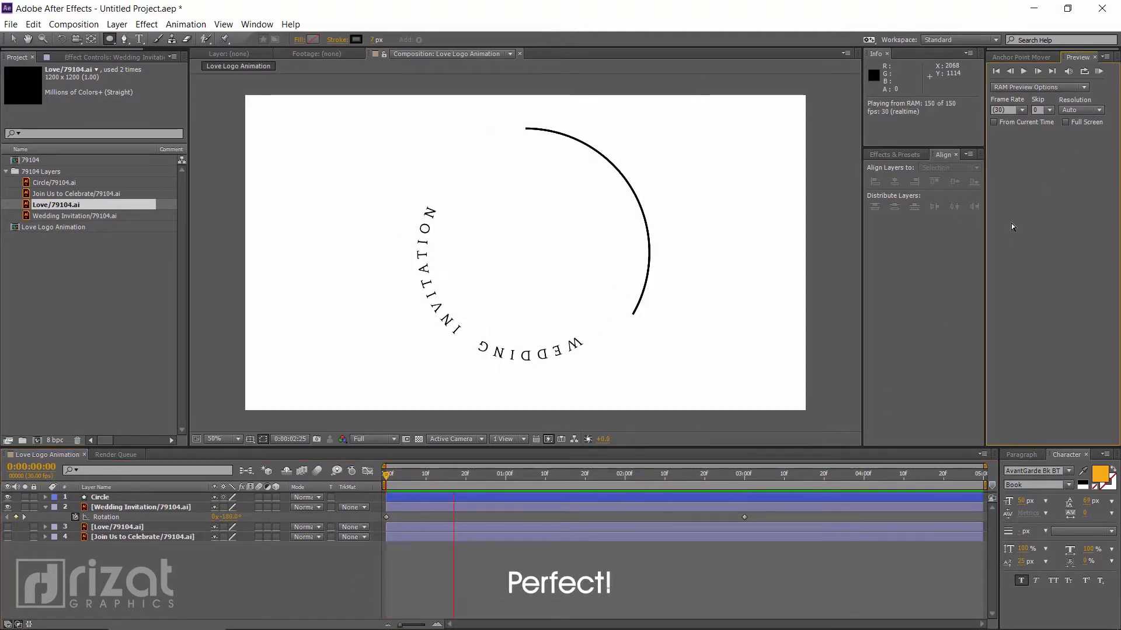
{"action": "left_click", "coordinate": [545, 480]}
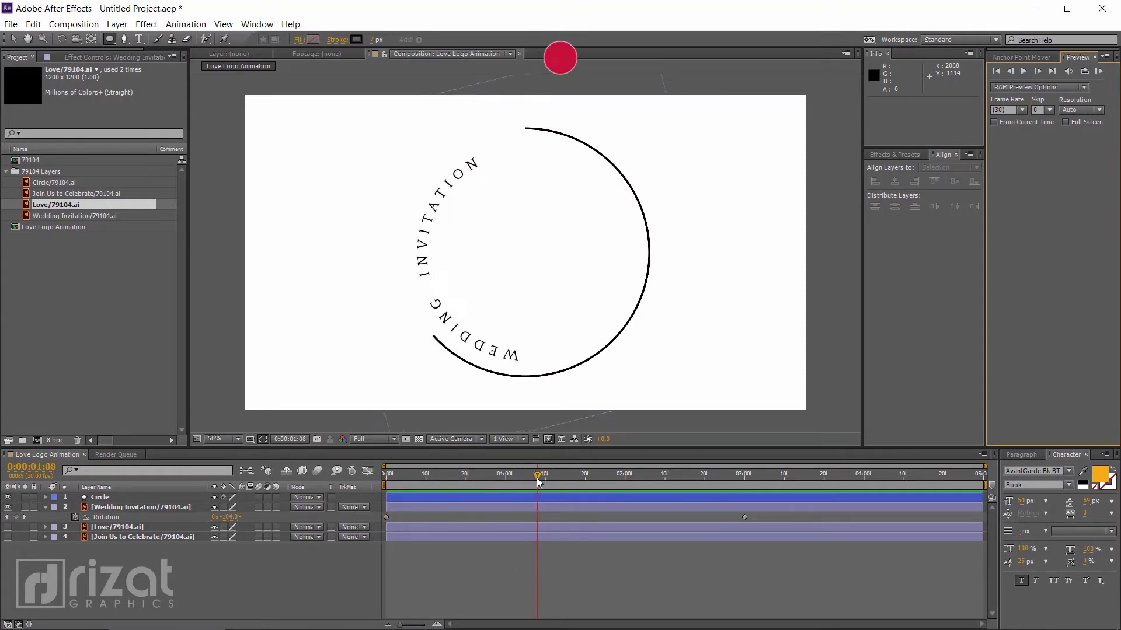
{"action": "left_click_drag", "start_coordinate": [546, 480], "coordinate": [506, 483]}
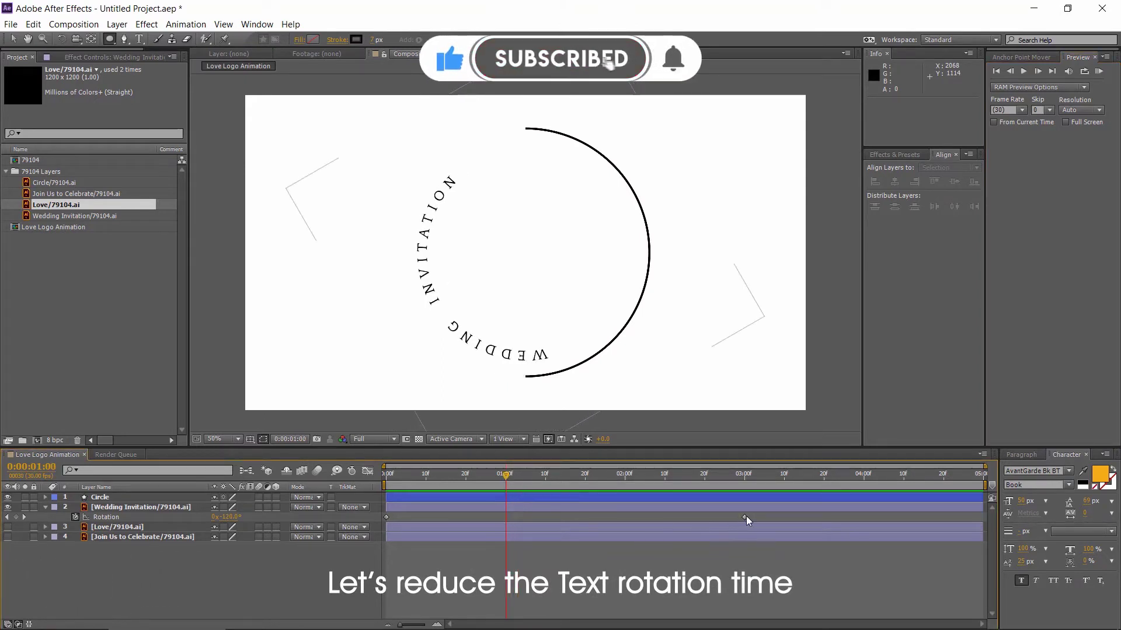
Move the upright Rotation keyframe from 3 seconds to 1 second and preview the faster spin
{"action": "mouse_move", "coordinate": [744, 517]}
{"action": "left_mouse_down"}
{"action": "mouse_move", "coordinate": [506, 517]}
{"action": "mouse_move", "coordinate": [386, 482]}
{"action": "left_mouse_up"}
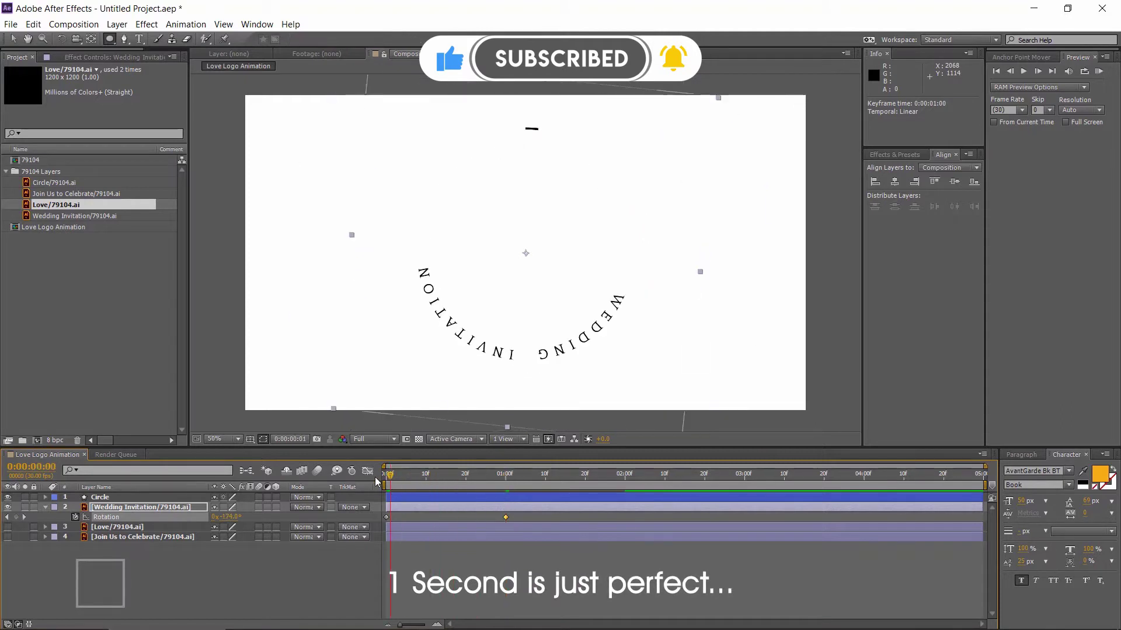
{"action": "left_click", "coordinate": [1098, 71]}
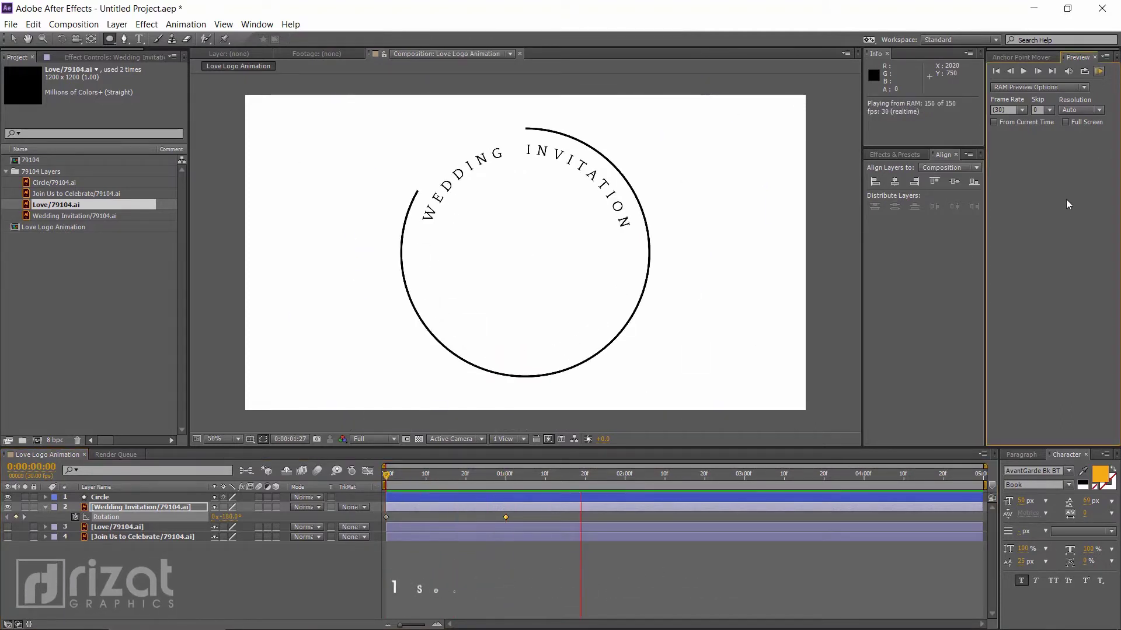
{"action": "left_click", "coordinate": [951, 334]}
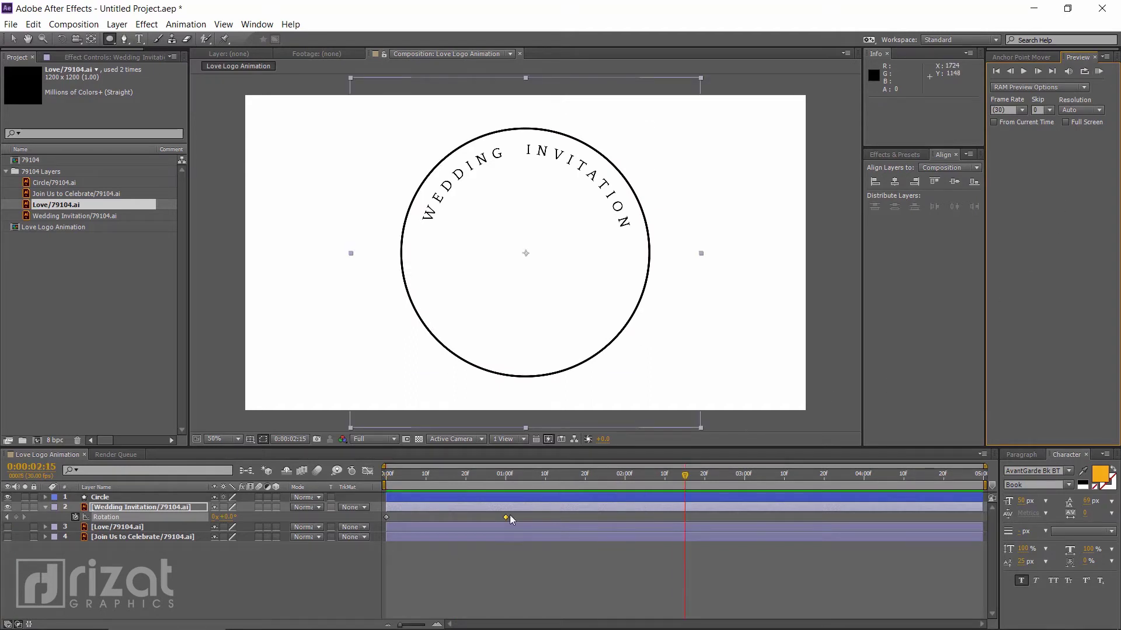
{"action": "left_click", "coordinate": [513, 484]}
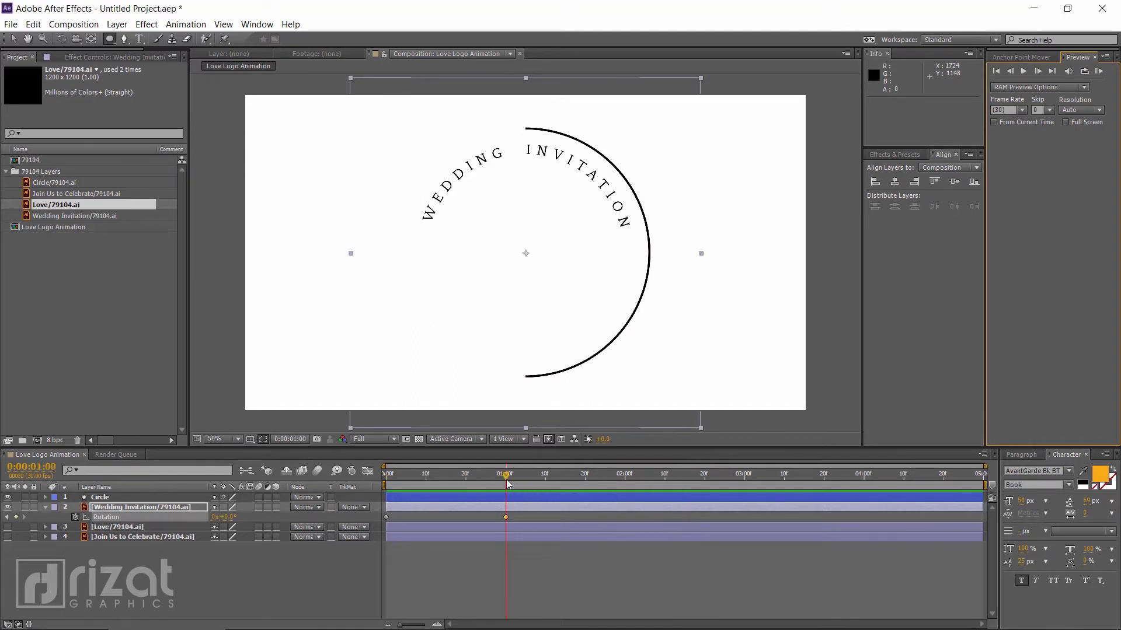
{"action": "left_click_drag", "start_coordinate": [508, 484], "coordinate": [502, 479]}
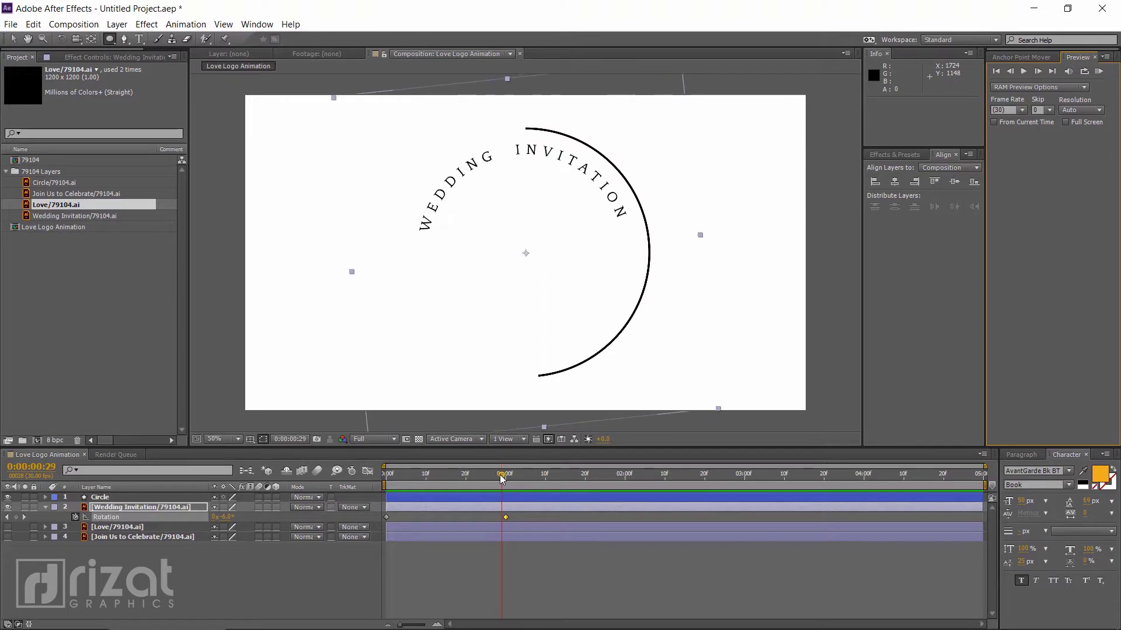
{"action": "left_click_drag", "start_coordinate": [504, 478], "coordinate": [506, 477]}
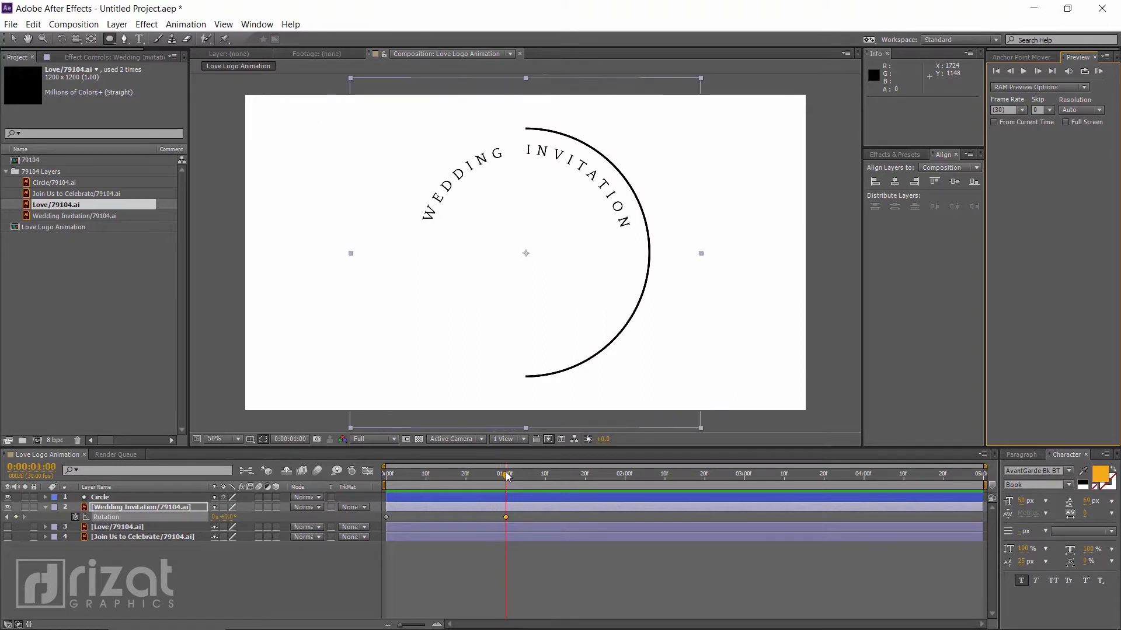
{"action": "left_click", "coordinate": [503, 528]}
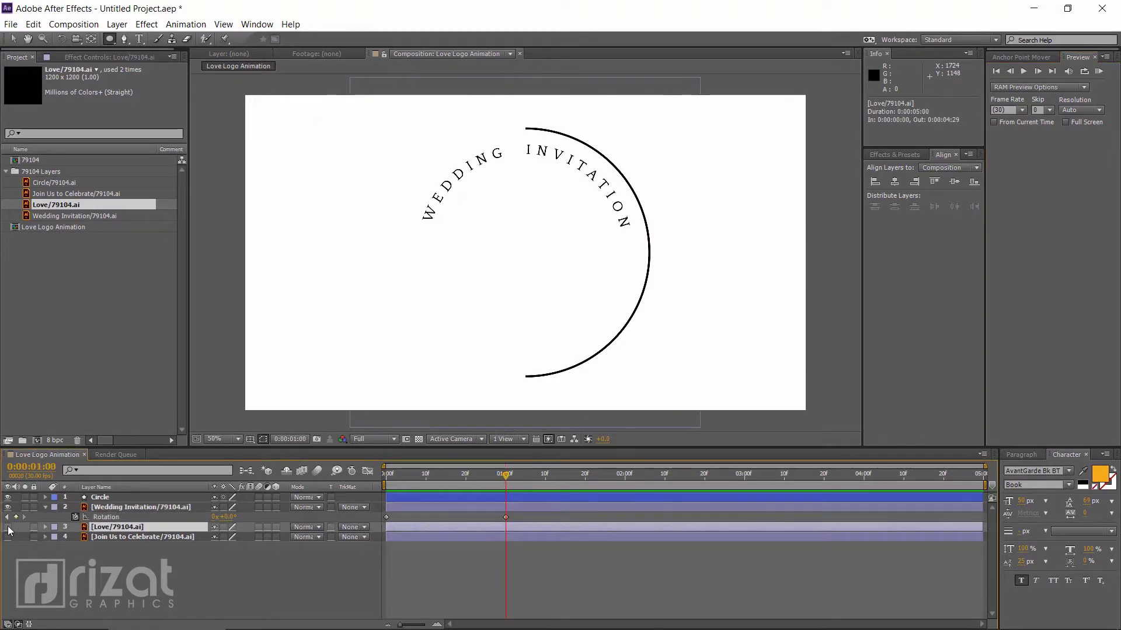
Move the Join Us to Celebrate layer above Love and make it visible
{"action": "left_click", "coordinate": [8, 529]}
{"action": "left_click", "coordinate": [8, 528]}
{"action": "left_click_drag", "start_coordinate": [142, 536], "coordinate": [135, 523]}
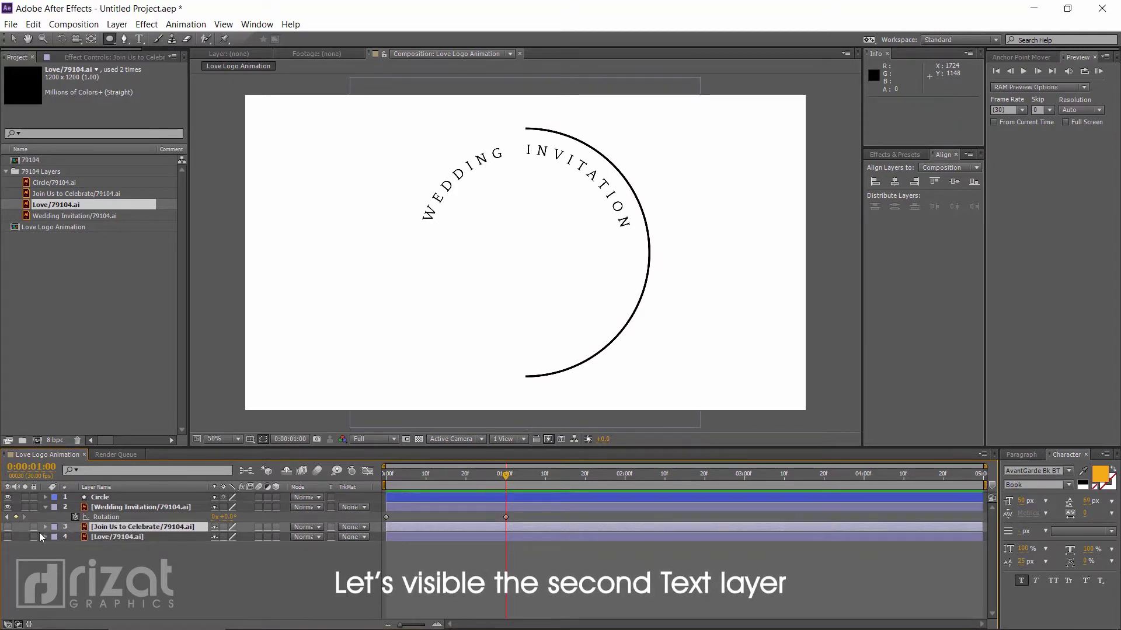
{"action": "left_click", "coordinate": [8, 527]}
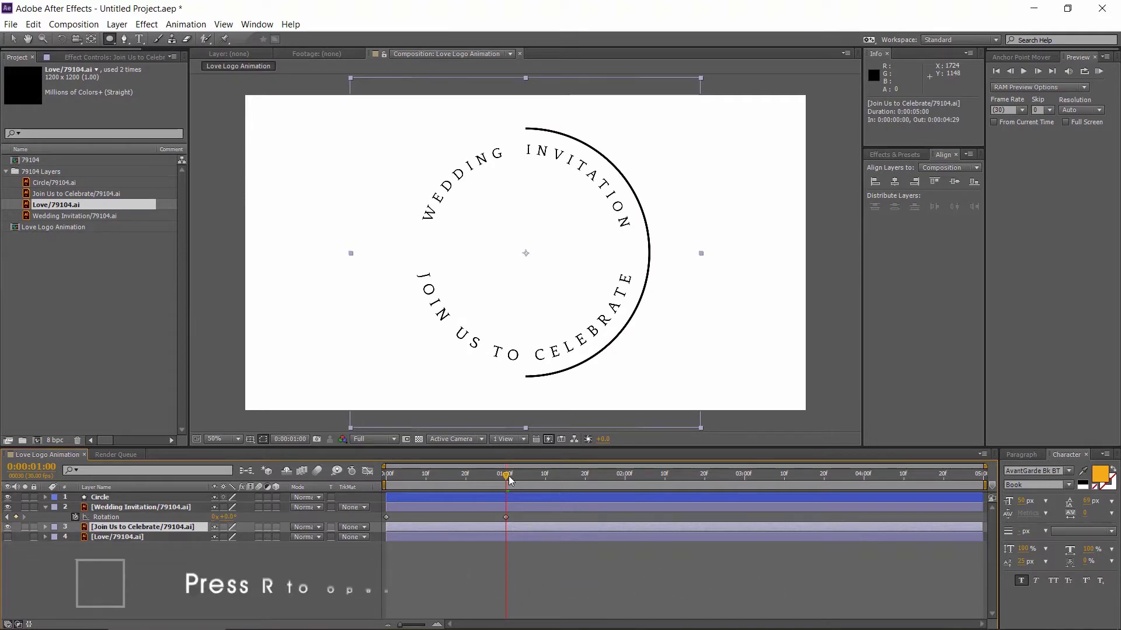
Keyframe Join Us rotation at 0° at 2 seconds and -180° at 1 second
{"action": "left_click_drag", "start_coordinate": [509, 480], "coordinate": [610, 470]}
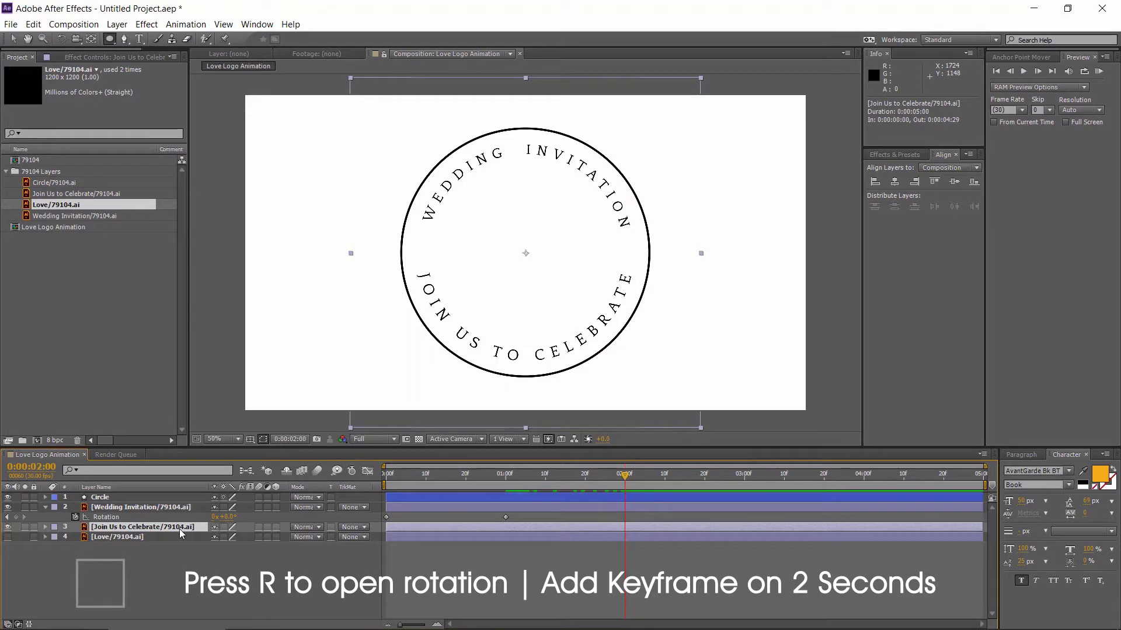
{"action": "key", "text": "r"}
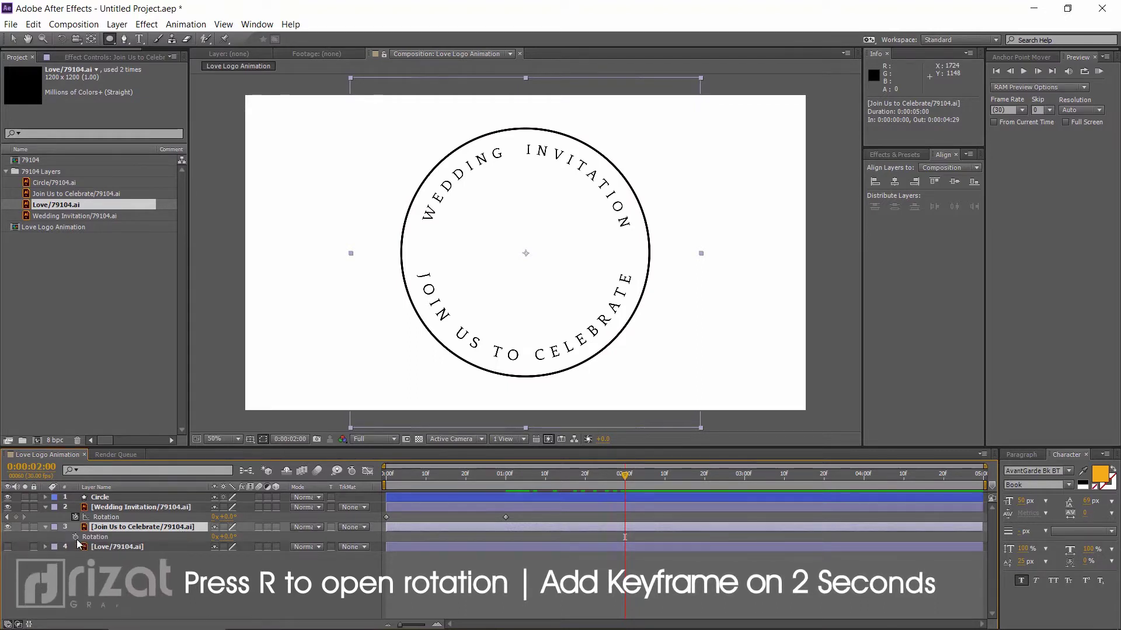
{"action": "left_click", "coordinate": [75, 537]}
{"action": "left_click", "coordinate": [524, 481]}
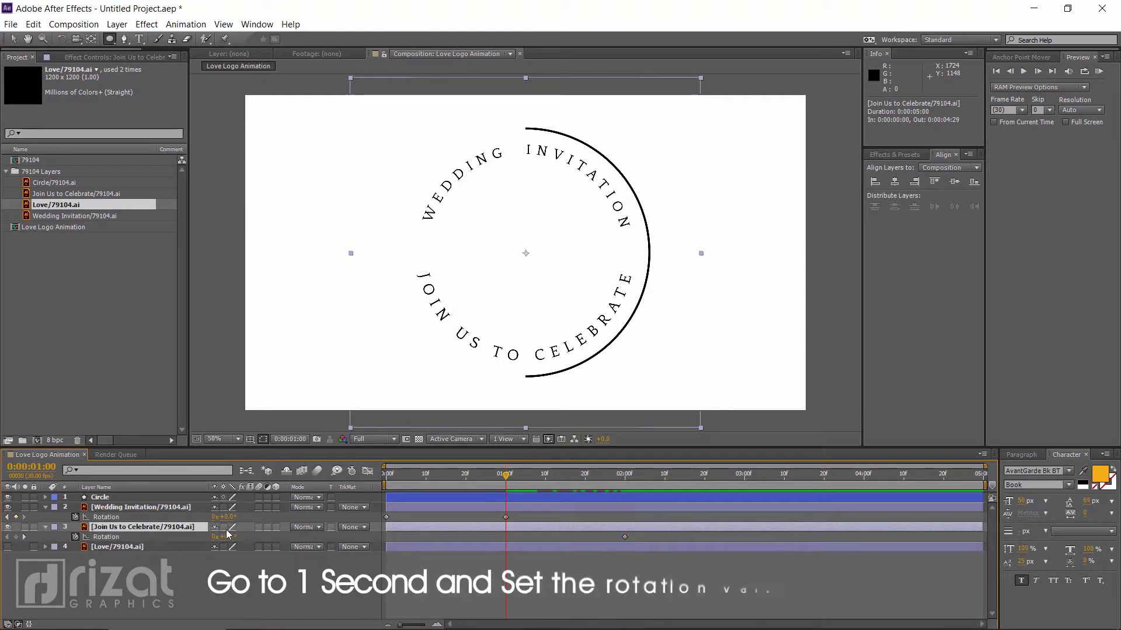
{"action": "left_click_drag", "start_coordinate": [217, 537], "coordinate": [107, 519]}
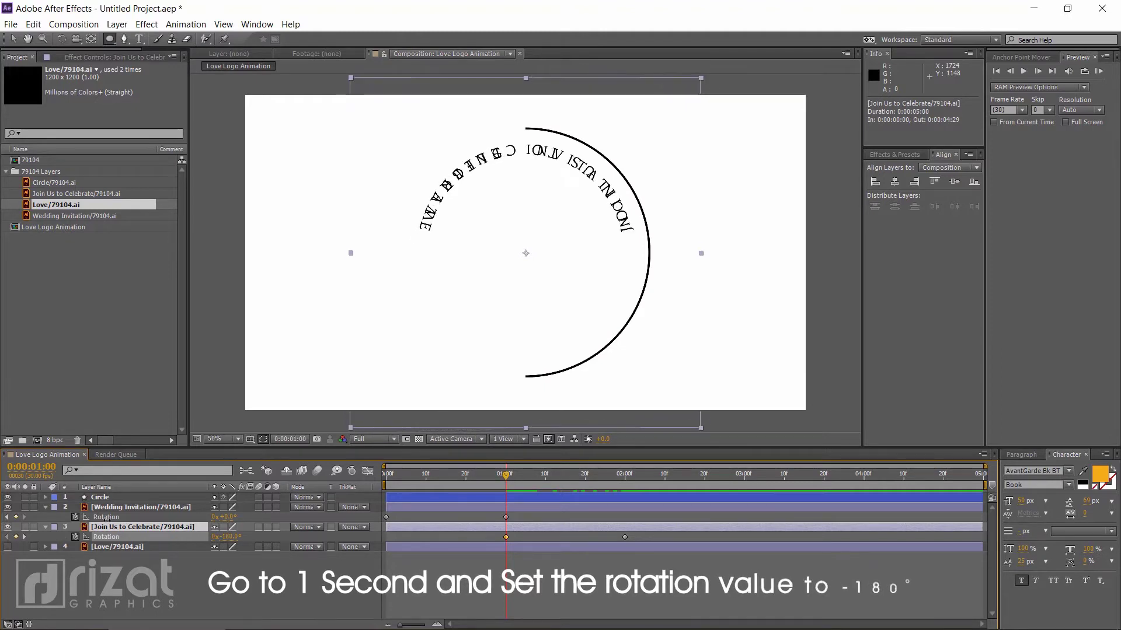
{"action": "left_click", "coordinate": [252, 577]}
{"action": "left_click", "coordinate": [229, 537]}
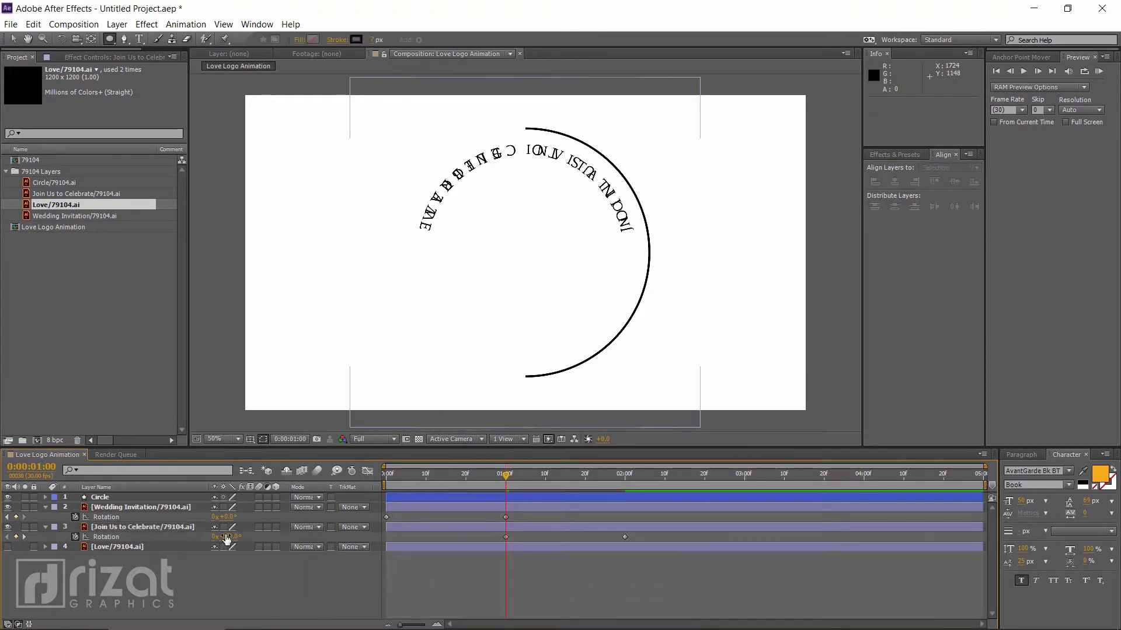
Commit the -180° starting rotation and play back the text ring animation
{"action": "key", "text": "Return"}
{"action": "mouse_move", "coordinate": [512, 474]}
{"action": "left_mouse_down"}
{"action": "mouse_move", "coordinate": [528, 482]}
{"action": "mouse_move", "coordinate": [459, 481]}
{"action": "mouse_move", "coordinate": [357, 457]}
{"action": "left_mouse_up"}
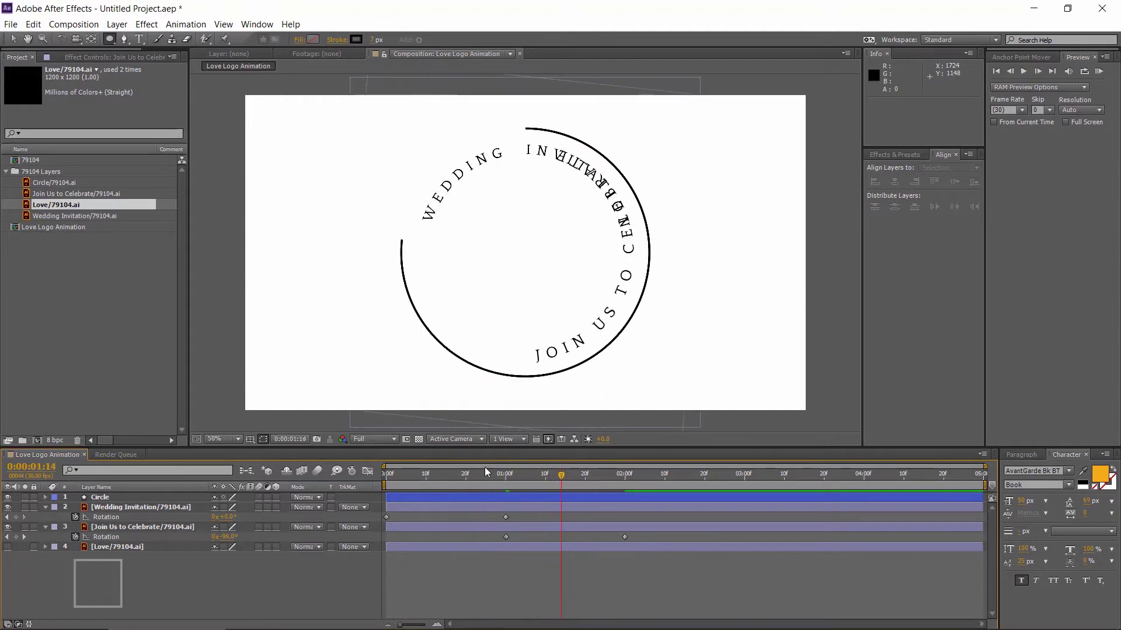
{"action": "left_click", "coordinate": [439, 508]}
{"action": "key", "text": "space"}
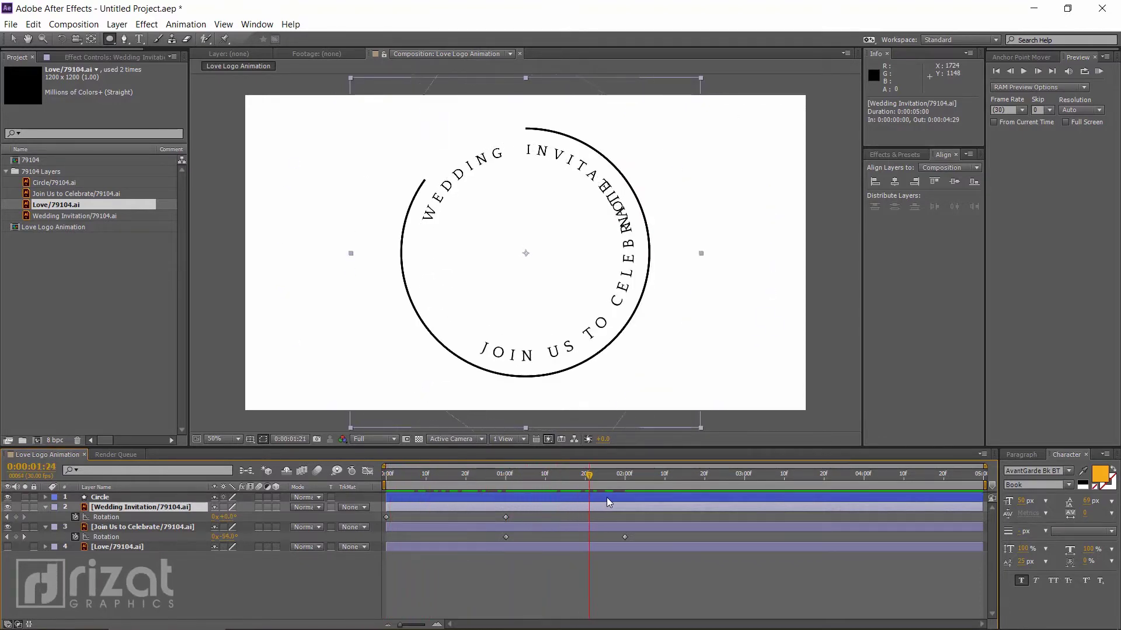
Shift both Join Us rotation keyframes about 6 frames later, to roughly 1:06 and 2:06
{"action": "mouse_move", "coordinate": [649, 475]}
{"action": "left_mouse_down"}
{"action": "mouse_move", "coordinate": [391, 492]}
{"action": "mouse_move", "coordinate": [624, 519]}
{"action": "mouse_move", "coordinate": [505, 541]}
{"action": "mouse_move", "coordinate": [530, 537]}
{"action": "left_mouse_up"}
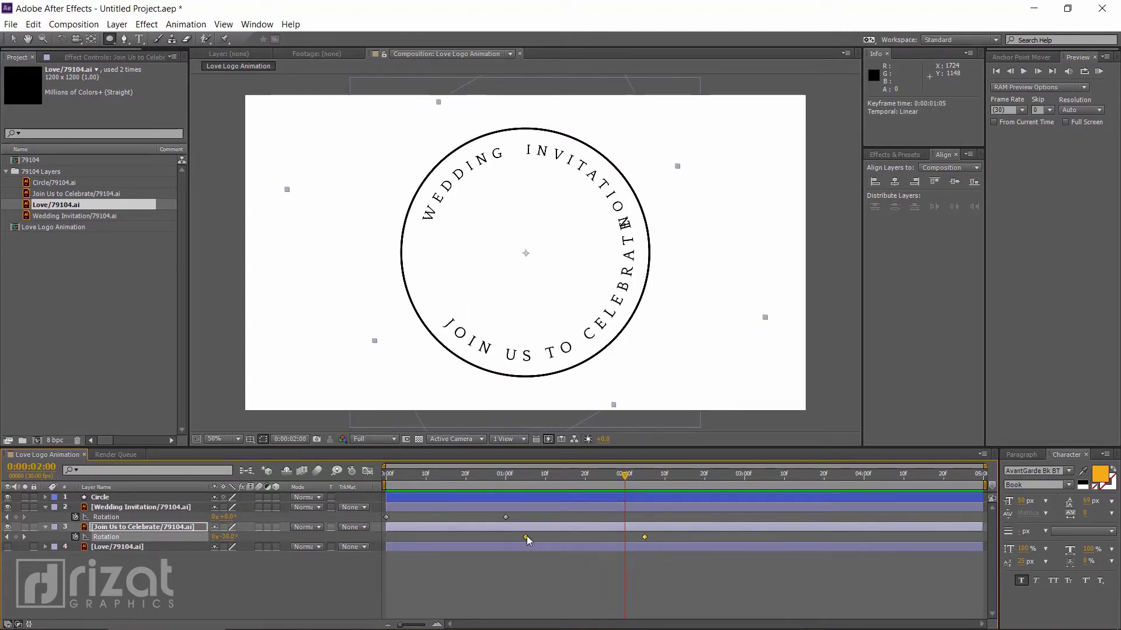
{"action": "left_click_drag", "start_coordinate": [529, 485], "coordinate": [648, 492]}
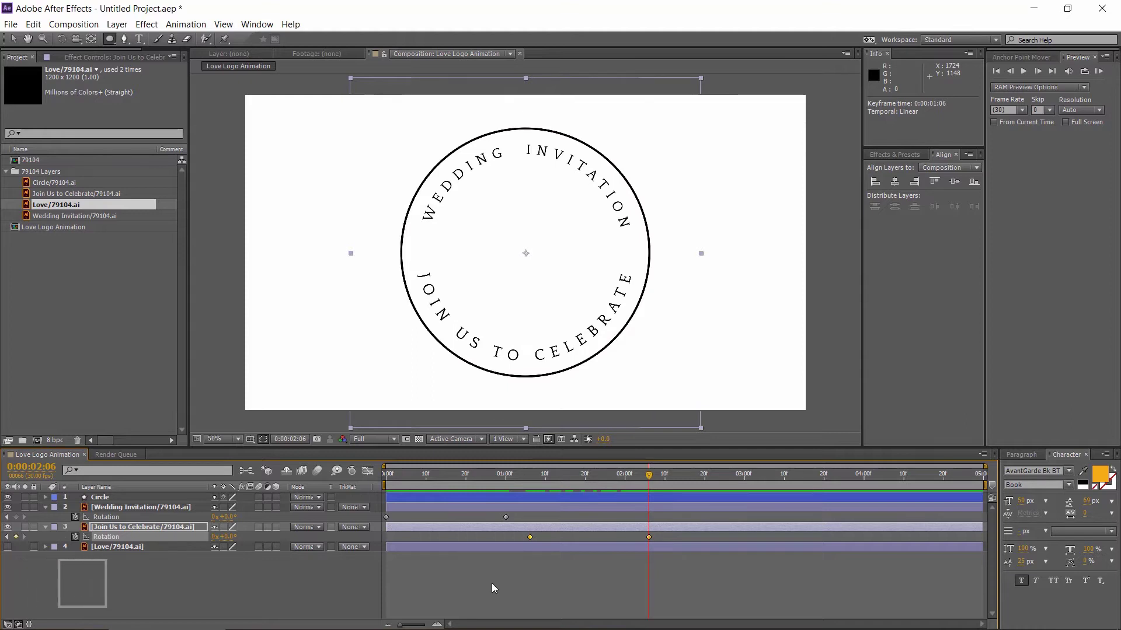
{"action": "left_click", "coordinate": [243, 576]}
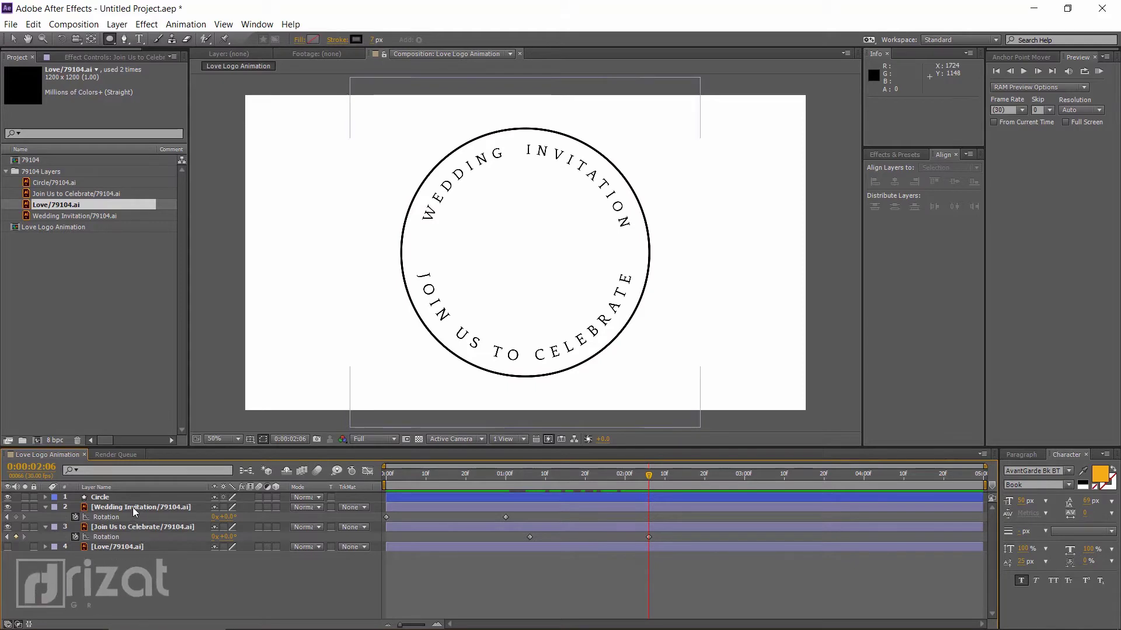
Draw an ellipse shape that traces the circular text path
{"action": "left_click", "coordinate": [132, 507]}
{"action": "left_click", "coordinate": [222, 571]}
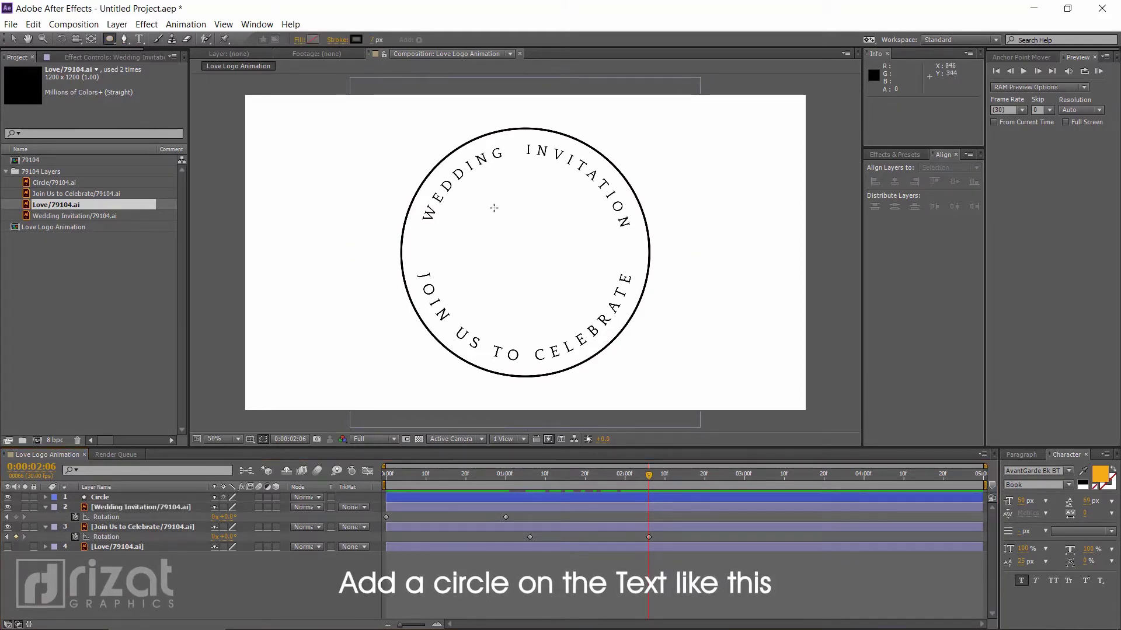
{"action": "left_click_drag", "start_coordinate": [515, 244], "coordinate": [548, 269]}
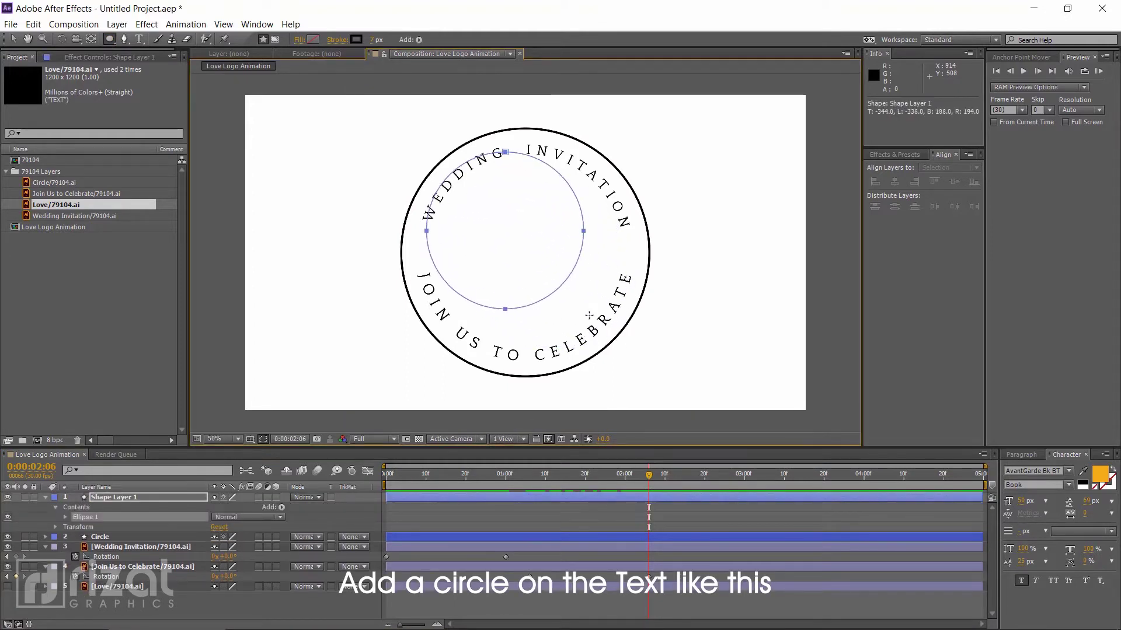
{"action": "mouse_move", "coordinate": [548, 269]}
{"action": "left_mouse_down"}
{"action": "mouse_move", "coordinate": [627, 360]}
{"action": "mouse_move", "coordinate": [616, 356]}
{"action": "left_mouse_up"}
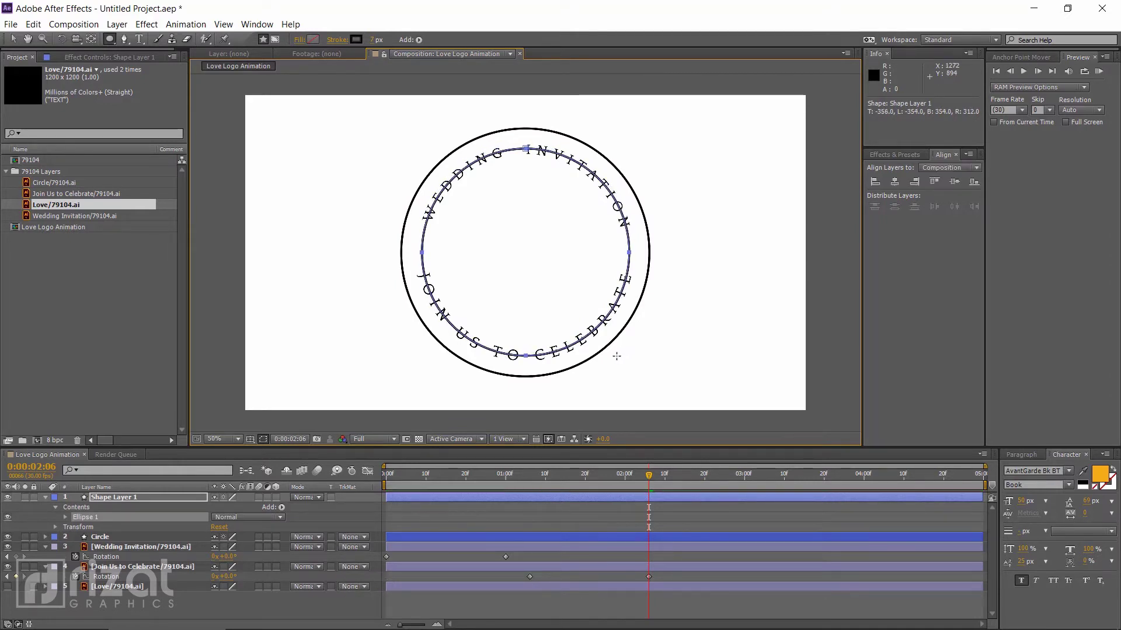
Give the ellipse a bright blue (#0088FB) stroke and make it much thicker
{"action": "left_click", "coordinate": [356, 39]}
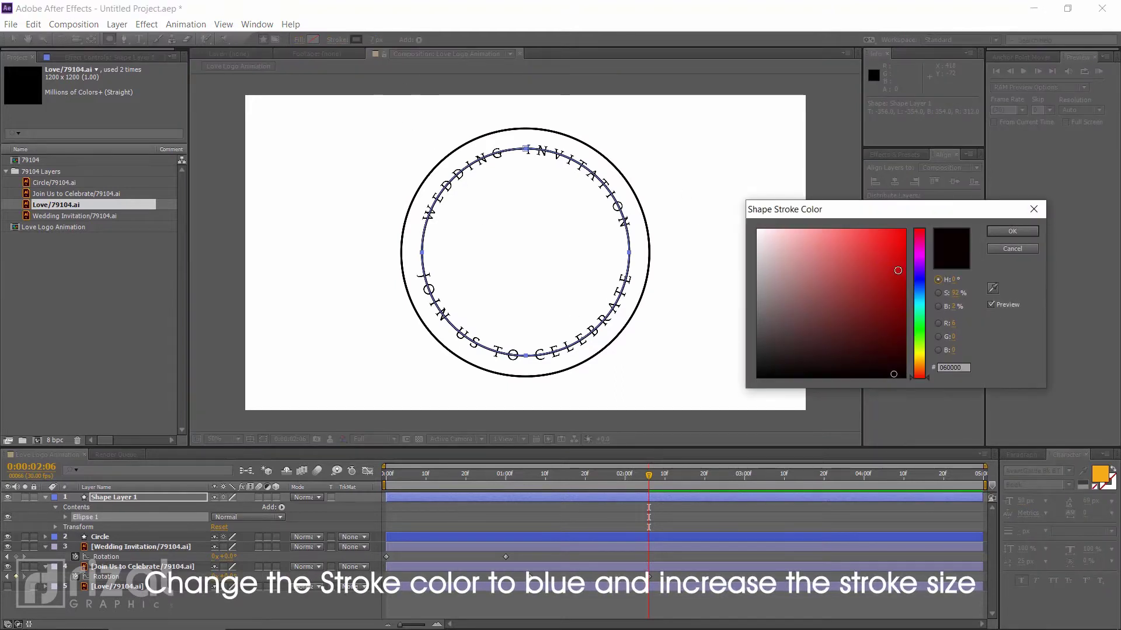
{"action": "left_click", "coordinate": [919, 282]}
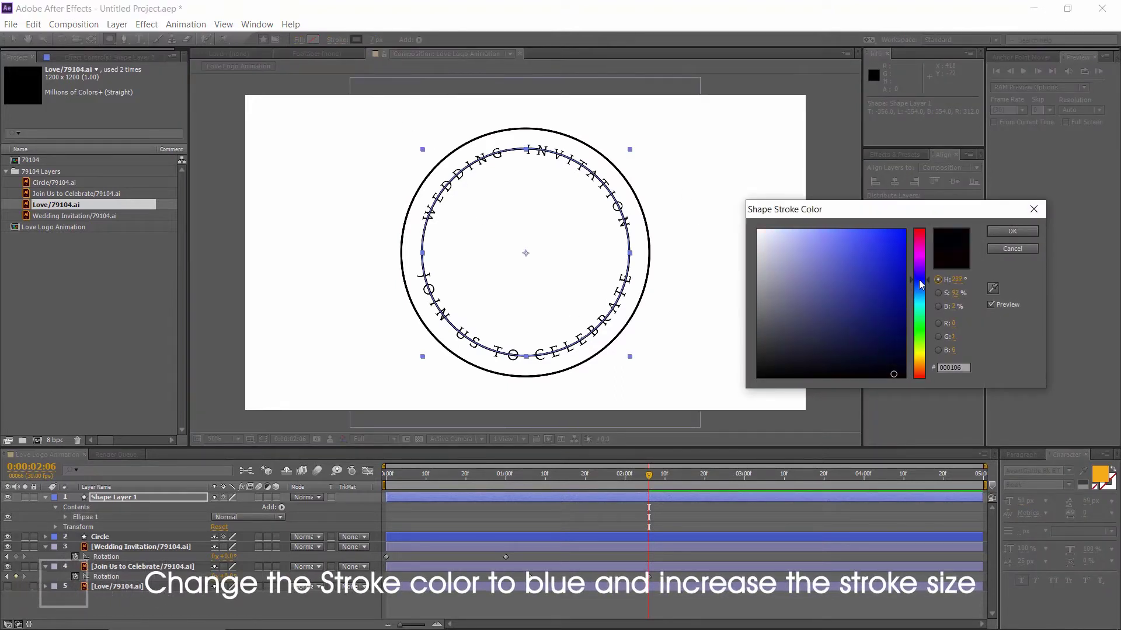
{"action": "left_click", "coordinate": [920, 291]}
{"action": "left_click", "coordinate": [904, 231]}
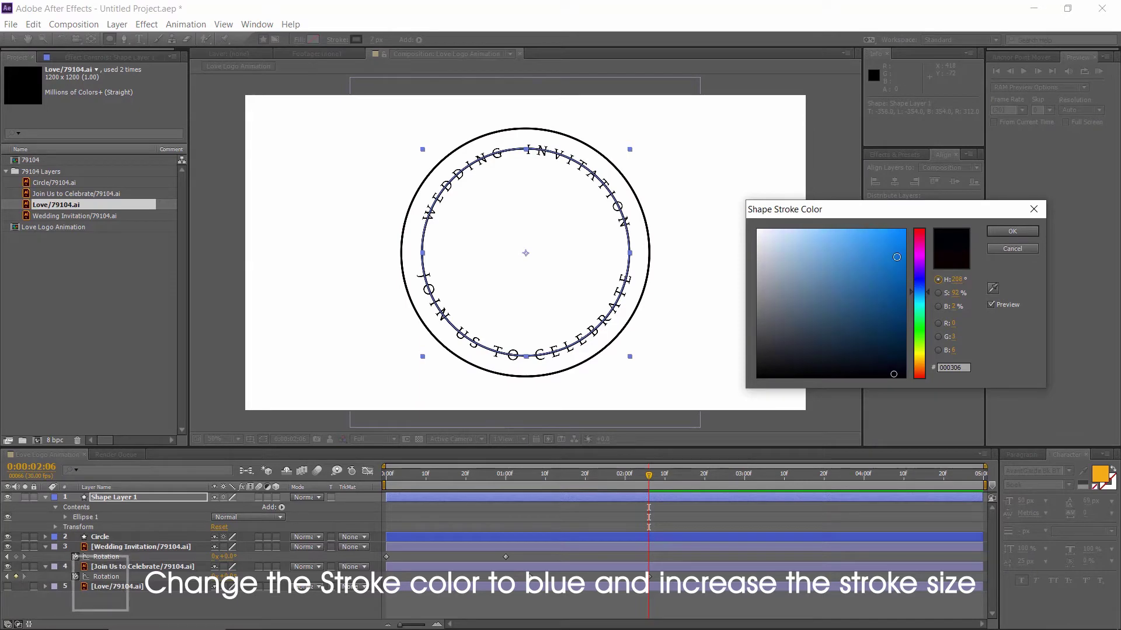
{"action": "left_click", "coordinate": [992, 234]}
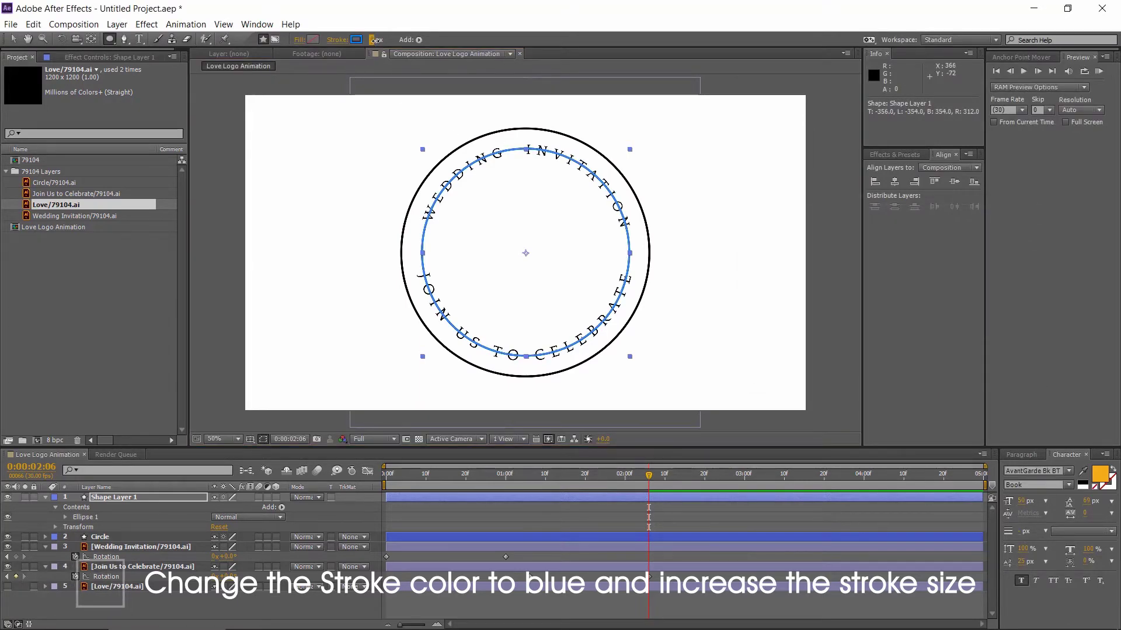
{"action": "left_click_drag", "start_coordinate": [374, 40], "coordinate": [418, 43]}
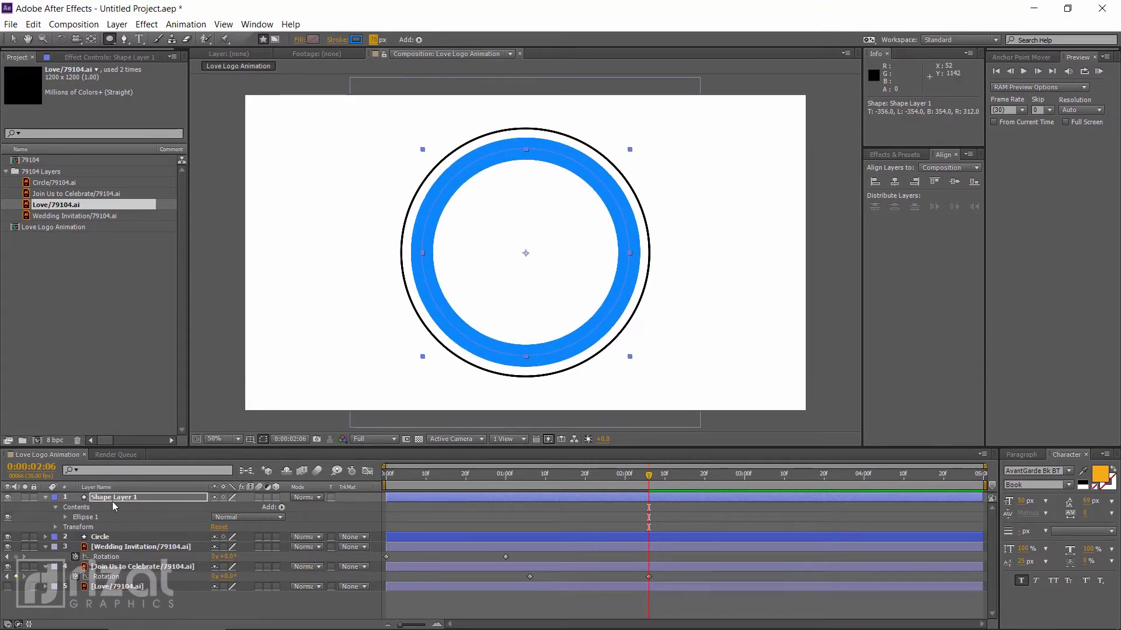
{"action": "left_click", "coordinate": [46, 498]}
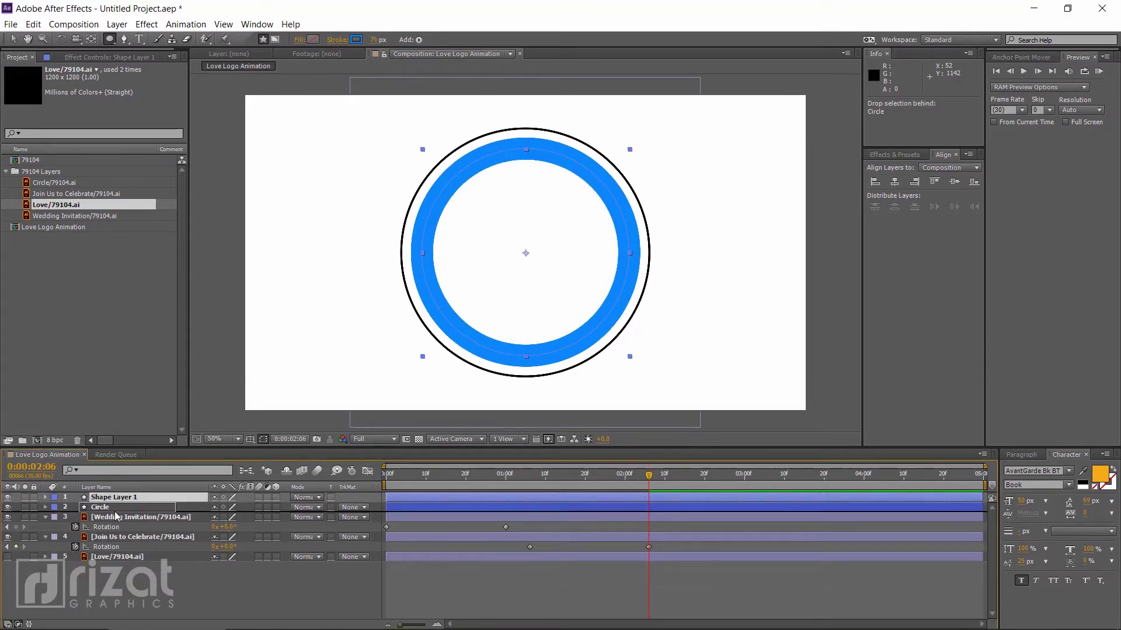
Move Shape Layer 1 just under Circle and rename it Wedding
{"action": "left_click_drag", "start_coordinate": [116, 498], "coordinate": [118, 514]}
{"action": "key", "text": "Return"}
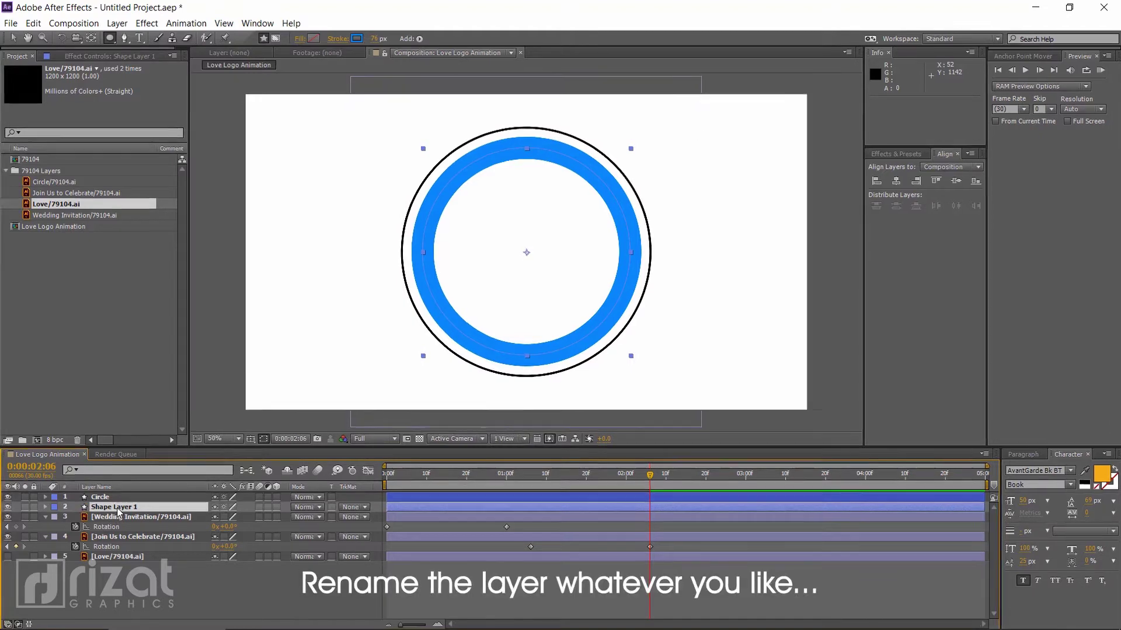
{"action": "type", "text": "Wedd"}
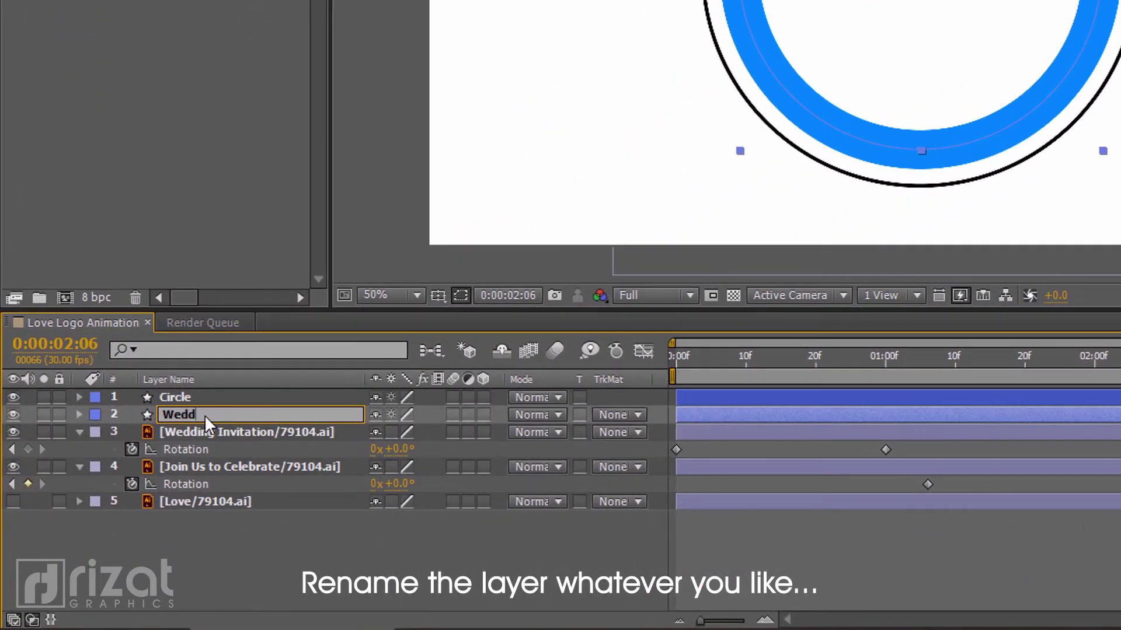
{"action": "type", "text": "ing"}
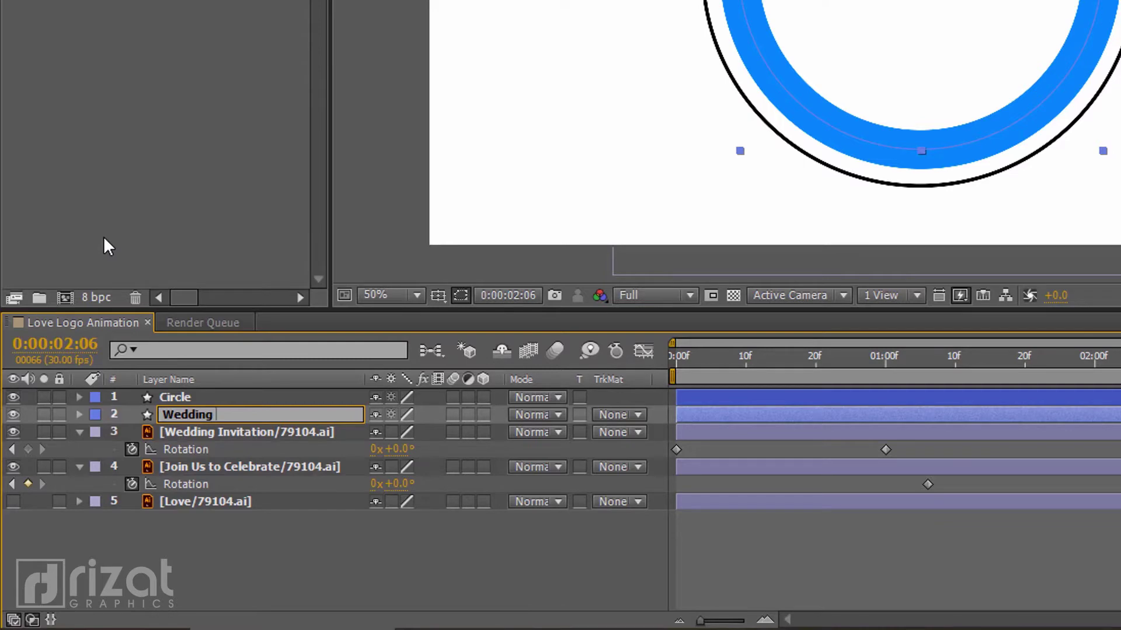
{"action": "key", "text": "Return"}
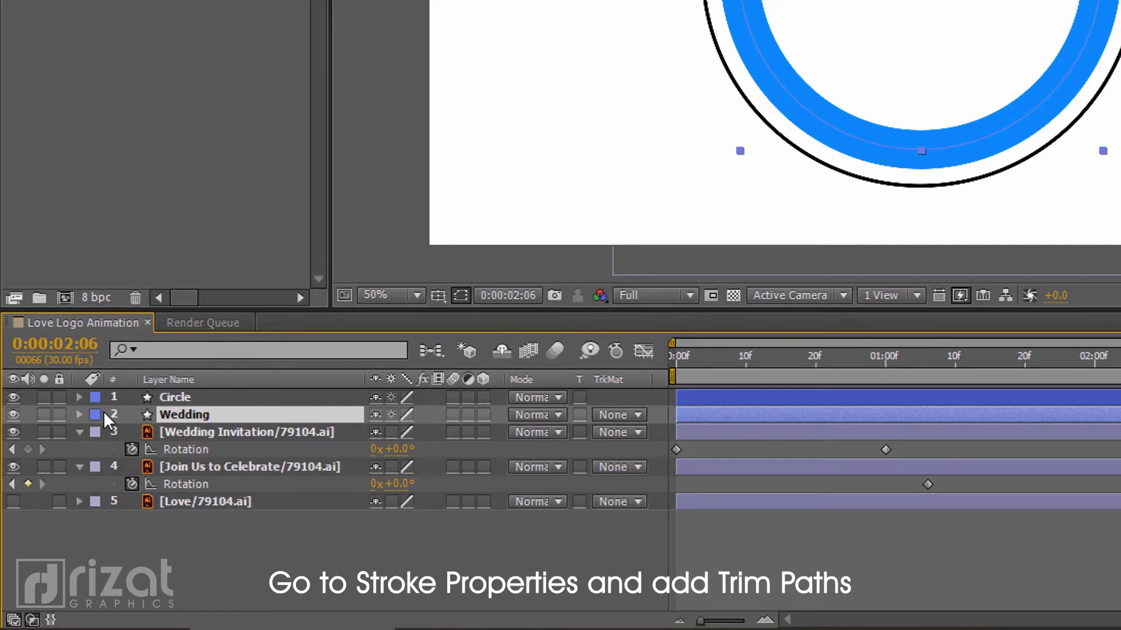
Add Trim Paths to the Wedding layer and raise its Offset to about 88°
{"action": "left_click", "coordinate": [79, 415]}
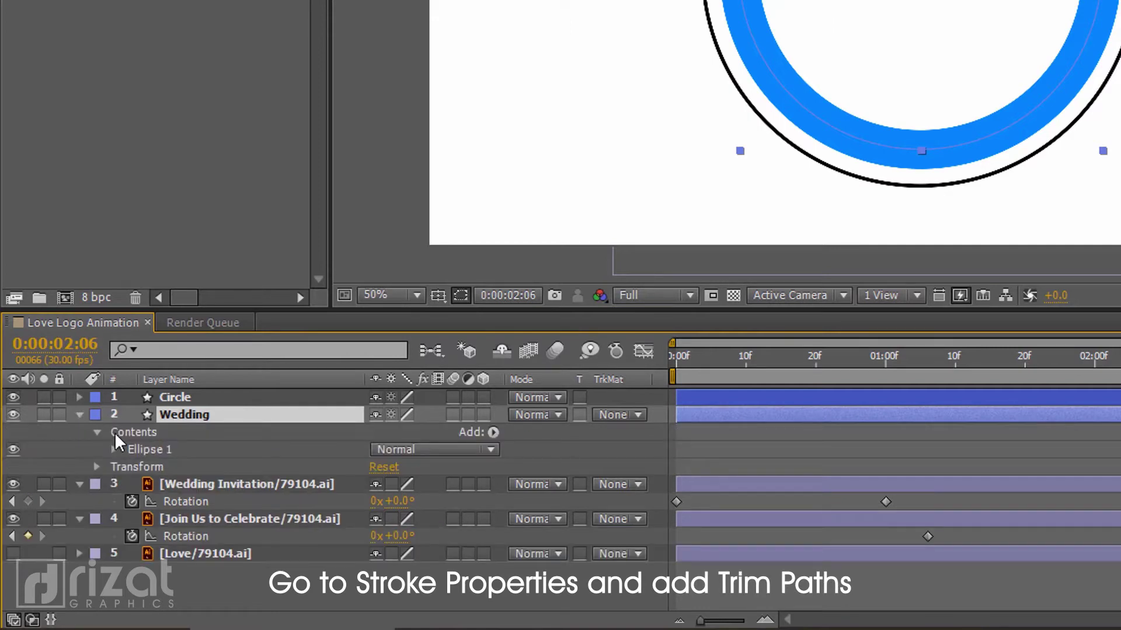
{"action": "left_click", "coordinate": [499, 432]}
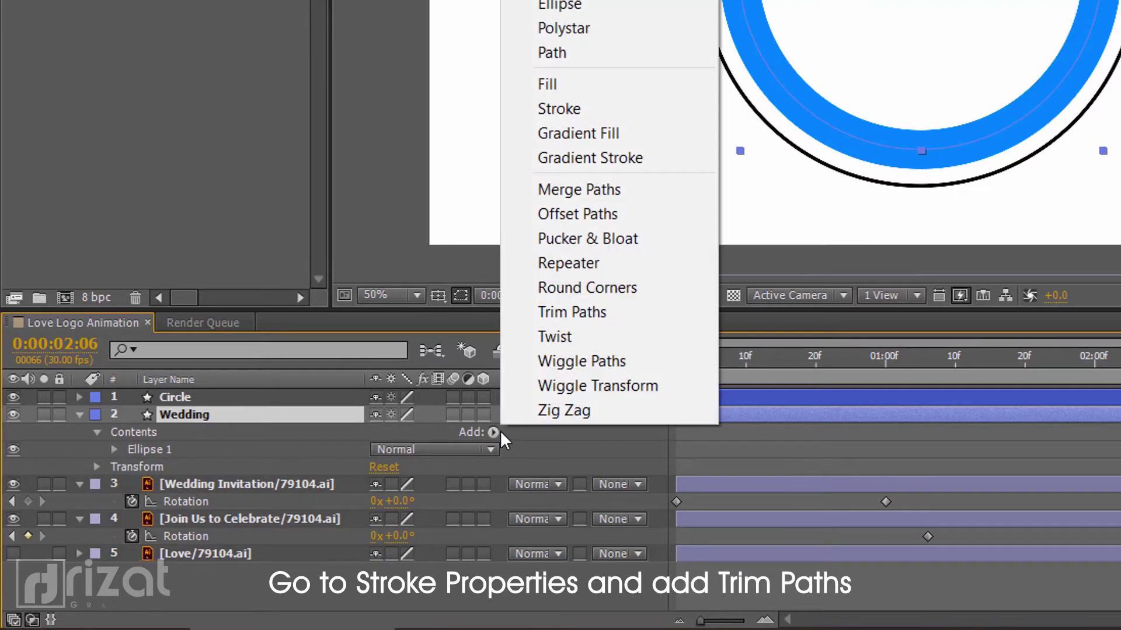
{"action": "left_click", "coordinate": [587, 307]}
{"action": "left_click", "coordinate": [114, 467]}
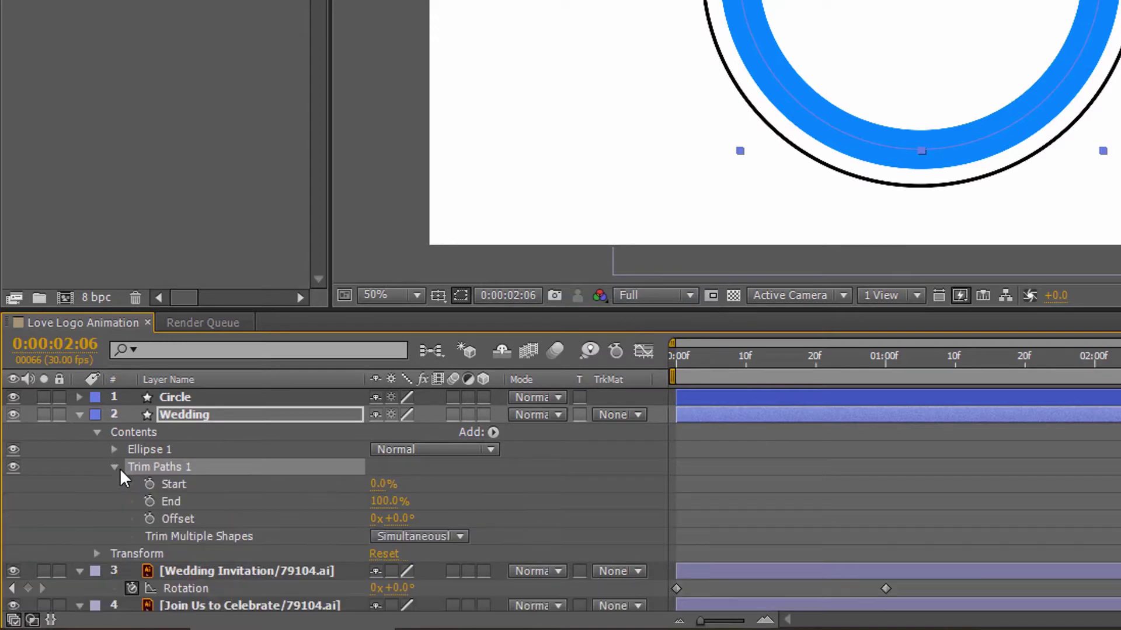
{"action": "left_click_drag", "start_coordinate": [402, 519], "coordinate": [419, 484]}
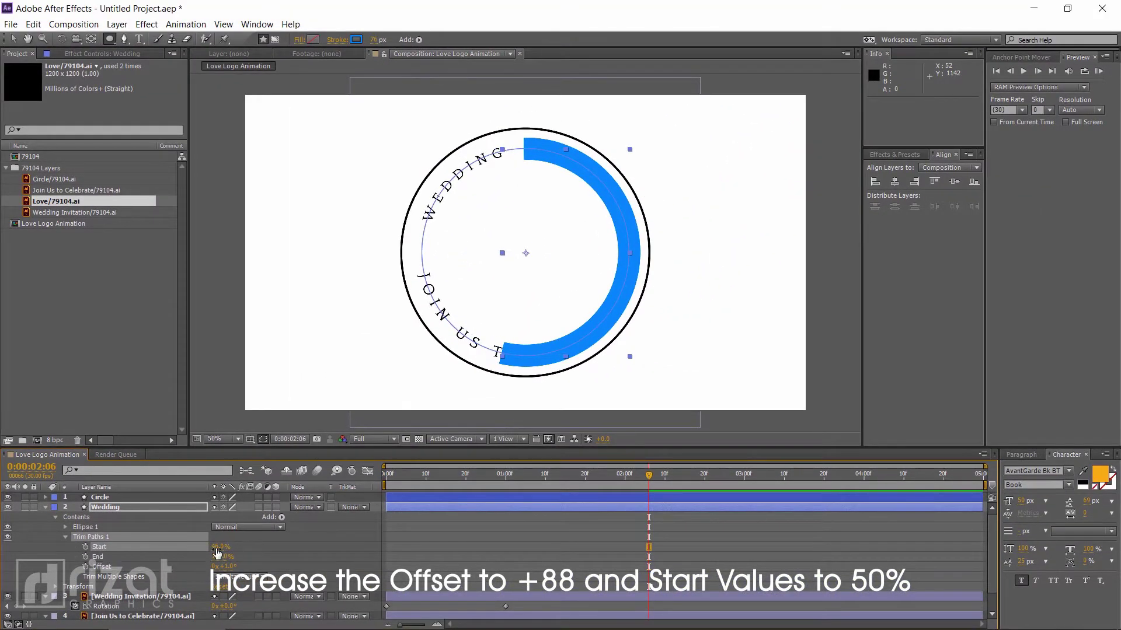
Trim the ring to a top half-arc with Start 51% and End 100%
{"action": "left_click_drag", "start_coordinate": [217, 553], "coordinate": [220, 549]}
{"action": "left_click", "coordinate": [225, 556]}
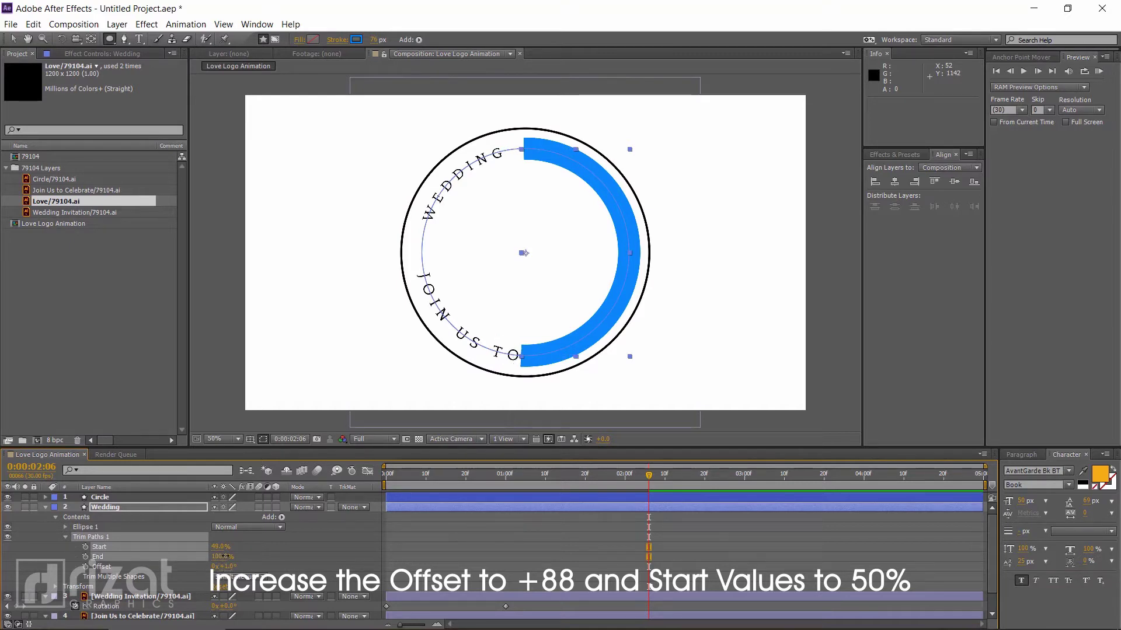
{"action": "mouse_move", "coordinate": [224, 556]}
{"action": "left_mouse_down"}
{"action": "mouse_move", "coordinate": [218, 573]}
{"action": "mouse_move", "coordinate": [273, 558]}
{"action": "left_mouse_up"}
{"action": "key", "text": "ctrl+z"}
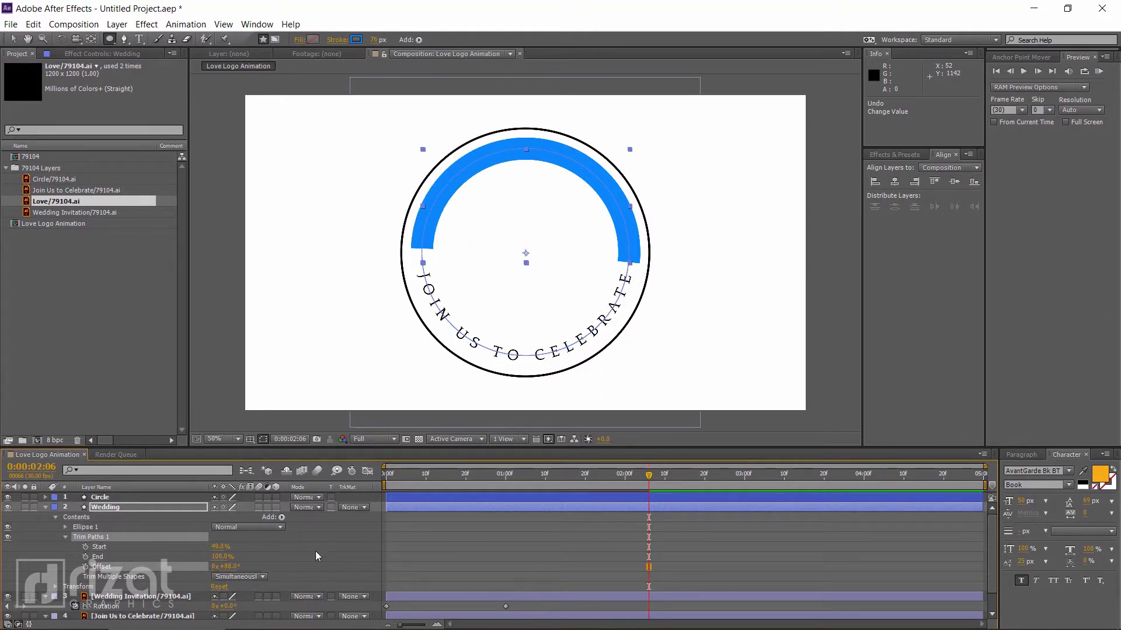
{"action": "left_click_drag", "start_coordinate": [409, 480], "coordinate": [519, 476]}
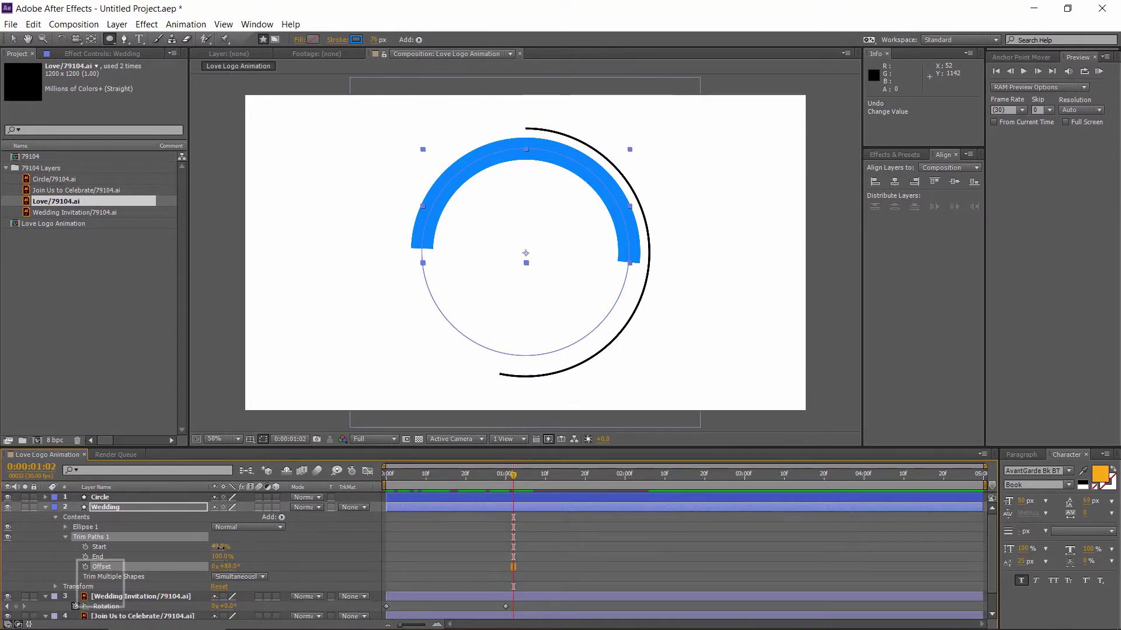
{"action": "left_click_drag", "start_coordinate": [220, 546], "coordinate": [230, 547]}
{"action": "left_click", "coordinate": [220, 547]}
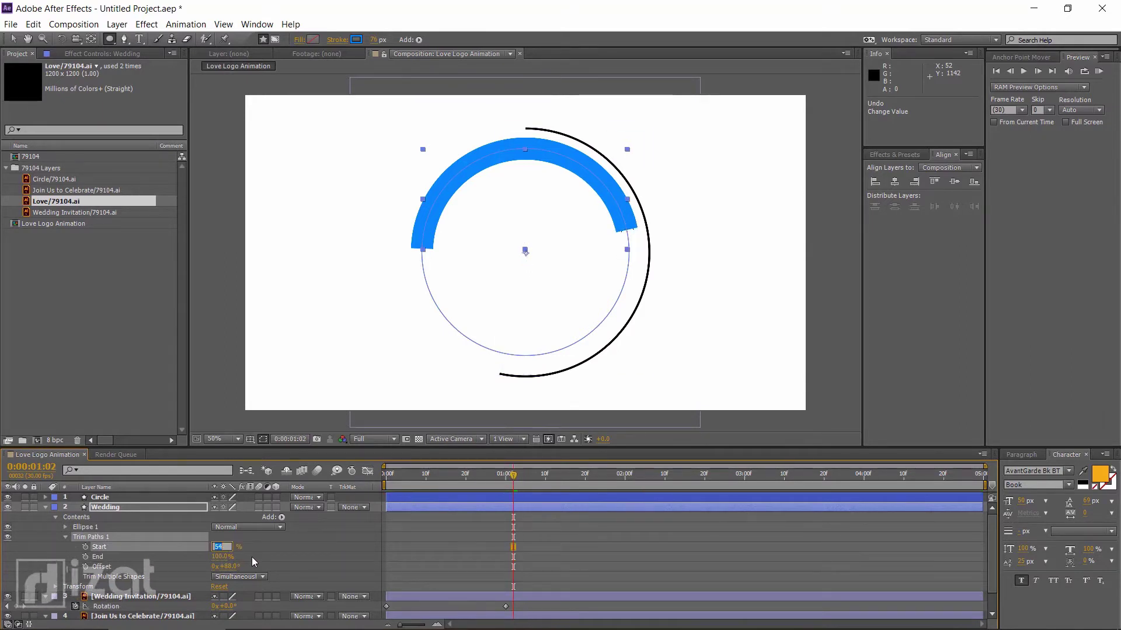
{"action": "key", "text": "Down"}
{"action": "key", "text": "Down"}
{"action": "key", "text": "Down"}
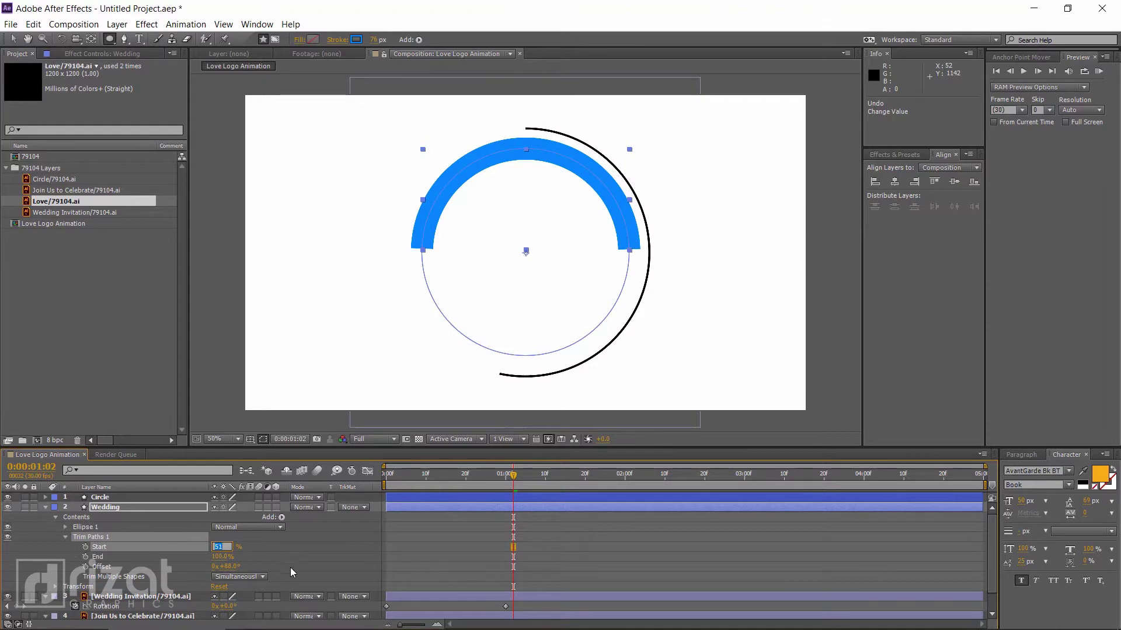
{"action": "left_click", "coordinate": [440, 567]}
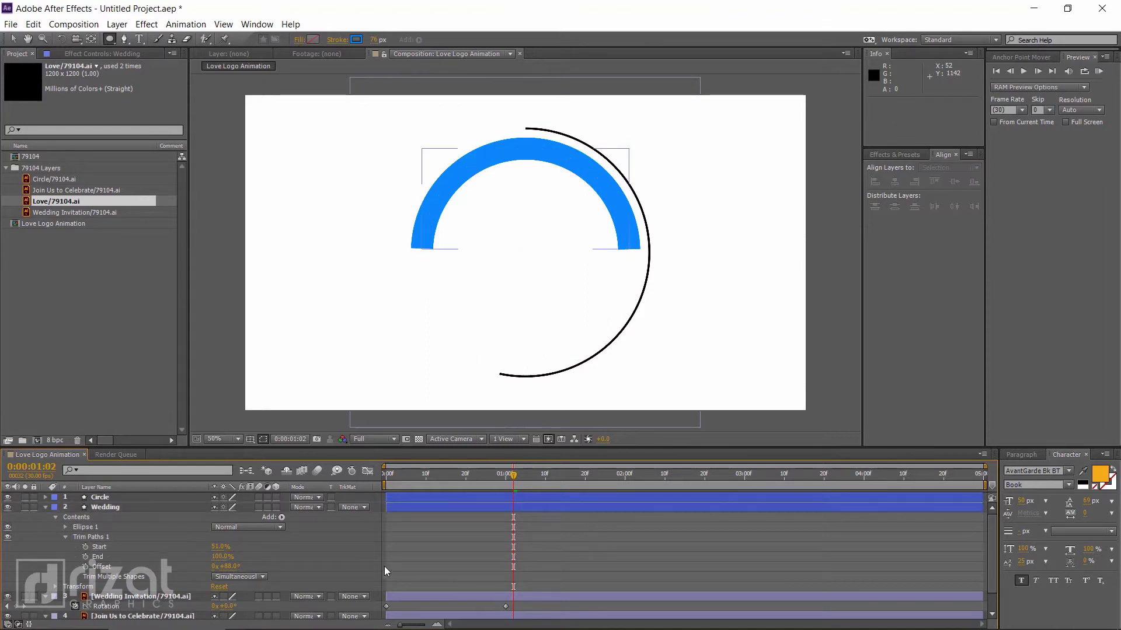
Duplicate the Wedding ring, place the copy below Wedding Invitation, and rename it Join Us
{"action": "left_click", "coordinate": [45, 507]}
{"action": "left_click", "coordinate": [100, 510]}
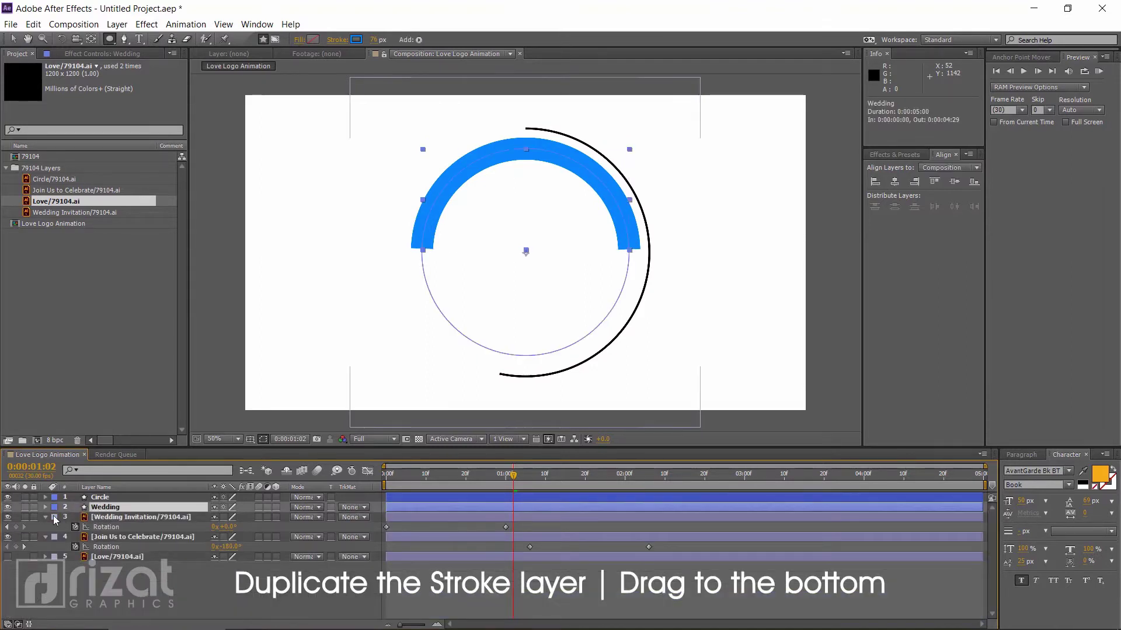
{"action": "key", "text": "ctrl+d"}
{"action": "left_click_drag", "start_coordinate": [122, 513], "coordinate": [123, 545]}
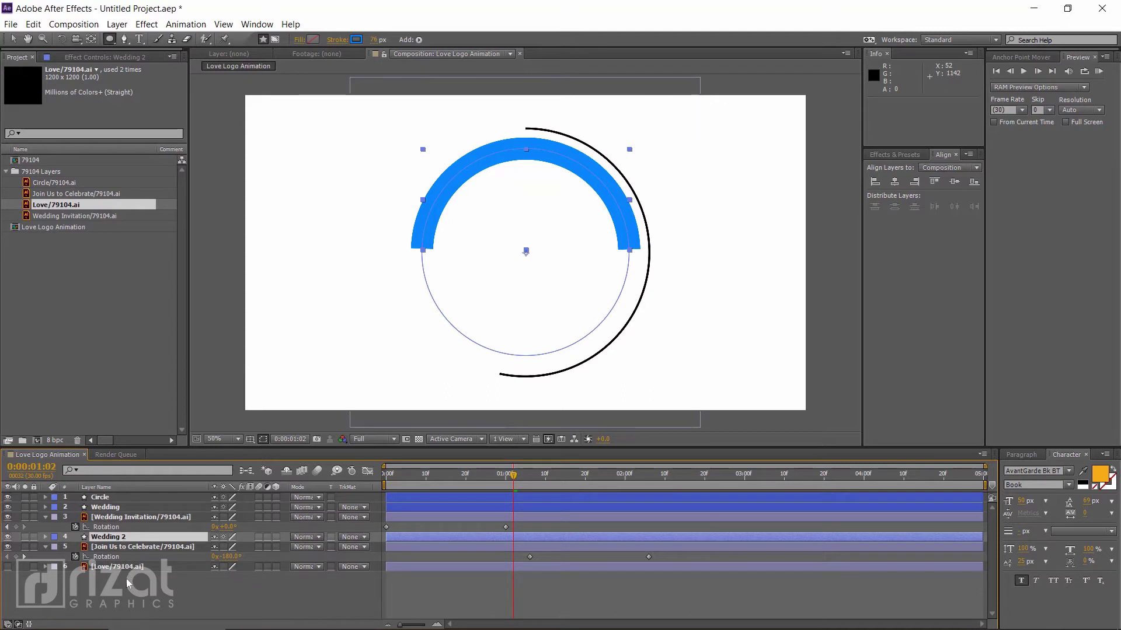
{"action": "left_click", "coordinate": [127, 580]}
{"action": "left_click", "coordinate": [47, 516]}
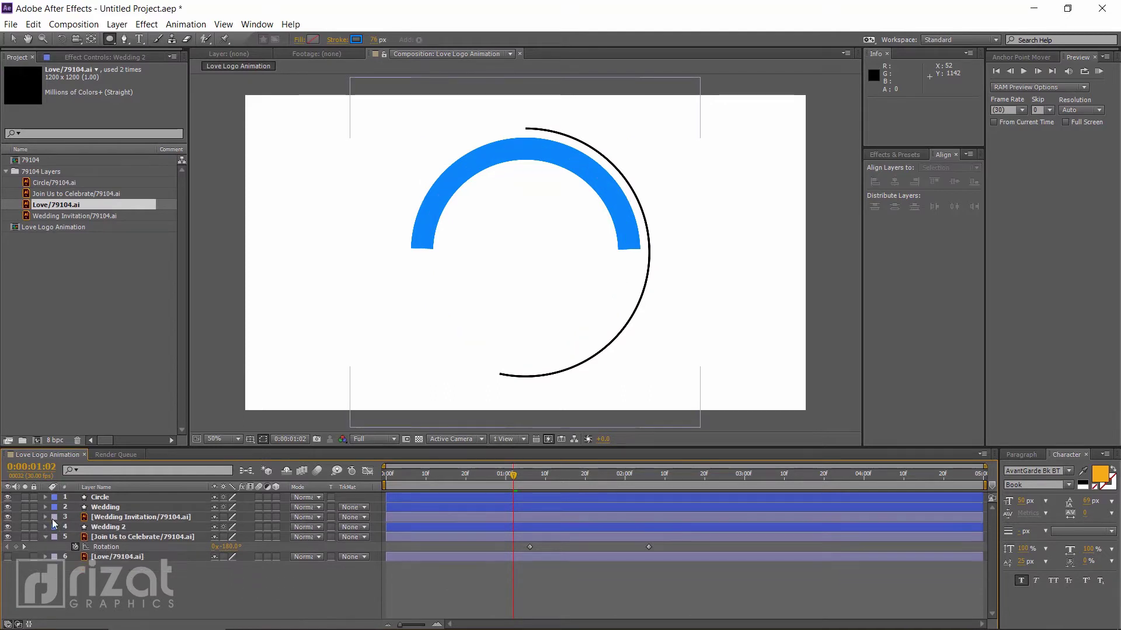
{"action": "left_click", "coordinate": [116, 529]}
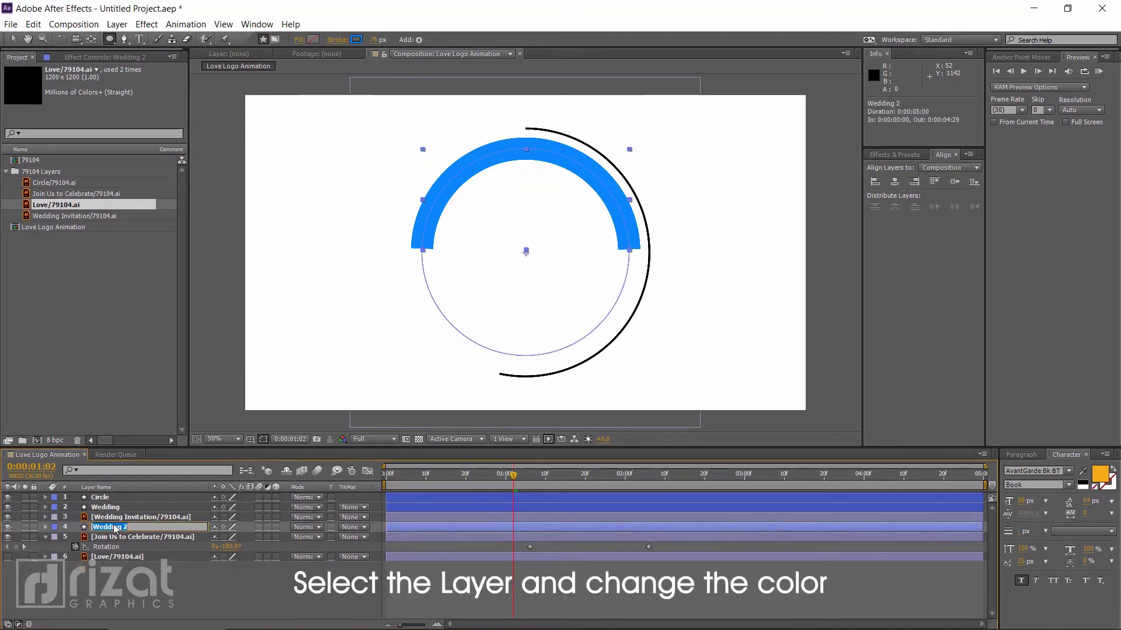
{"action": "type", "text": "Join Us"}
{"action": "key", "text": "Return"}
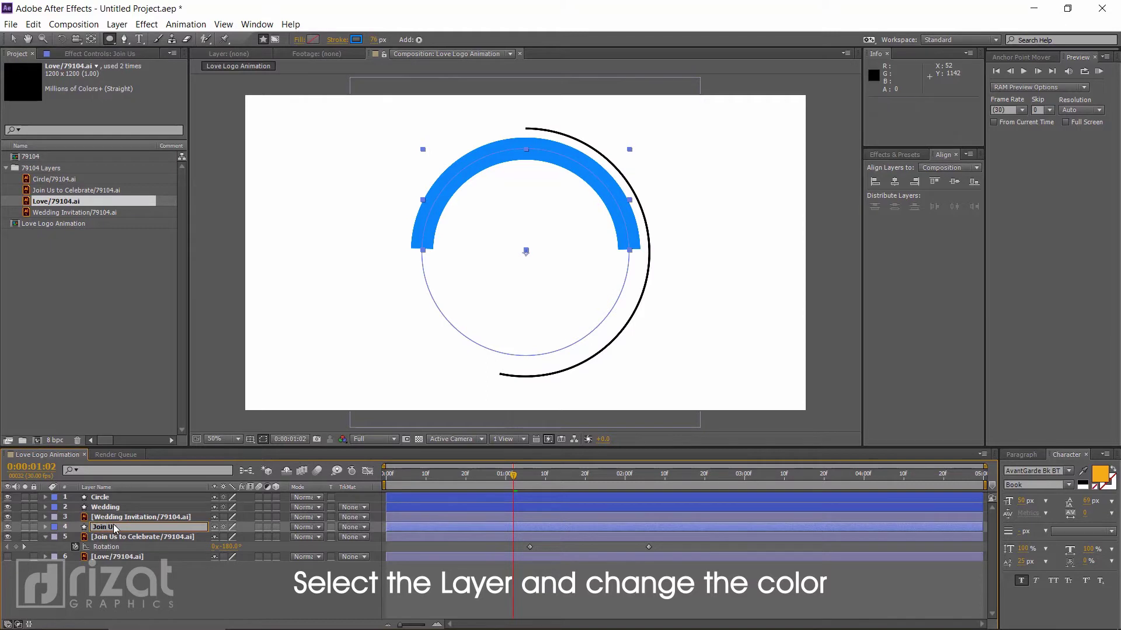
Change the Join Us ring's stroke colour to magenta
{"action": "left_click", "coordinate": [356, 39]}
{"action": "left_click_drag", "start_coordinate": [919, 269], "coordinate": [922, 243]}
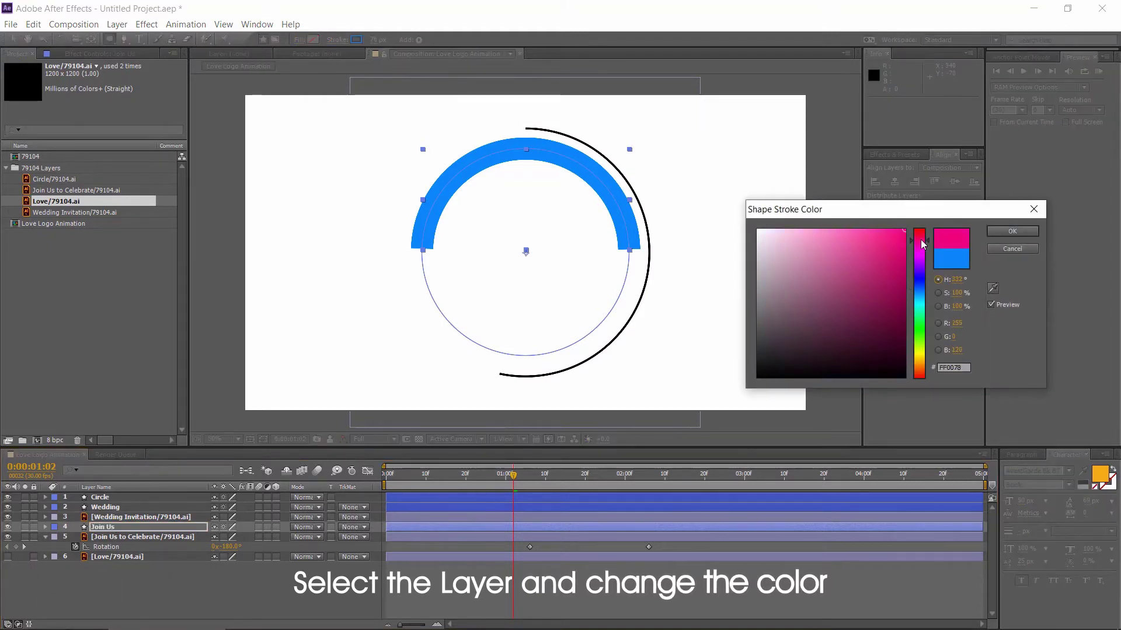
{"action": "left_click", "coordinate": [1012, 231]}
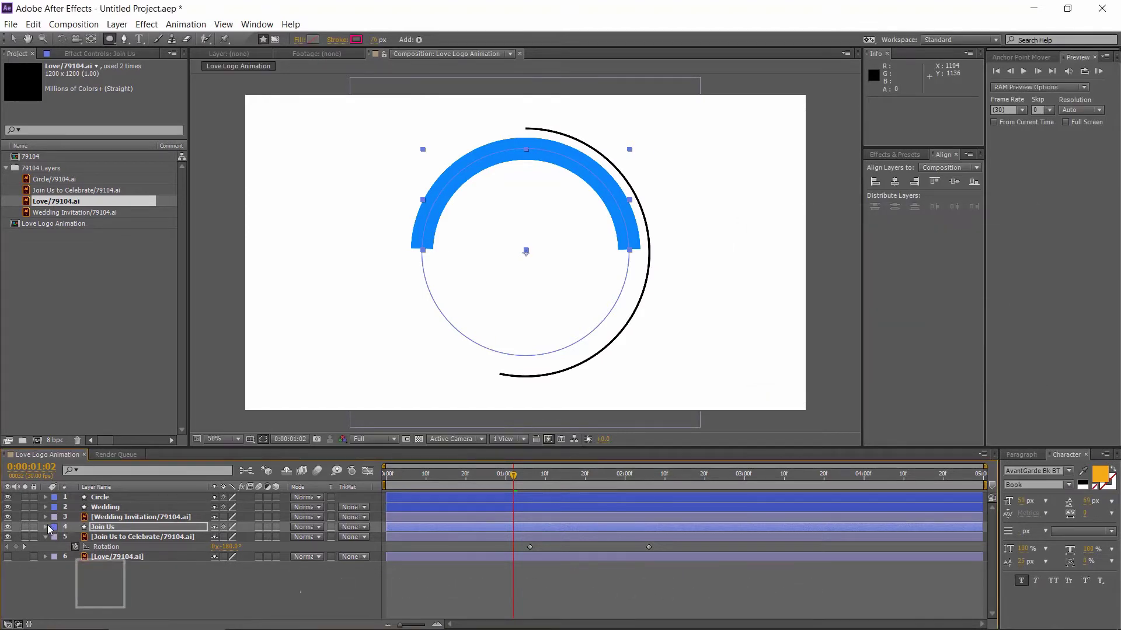
Set the Join Us Trim Paths Offset to 0x+270°
{"action": "left_click", "coordinate": [46, 527]}
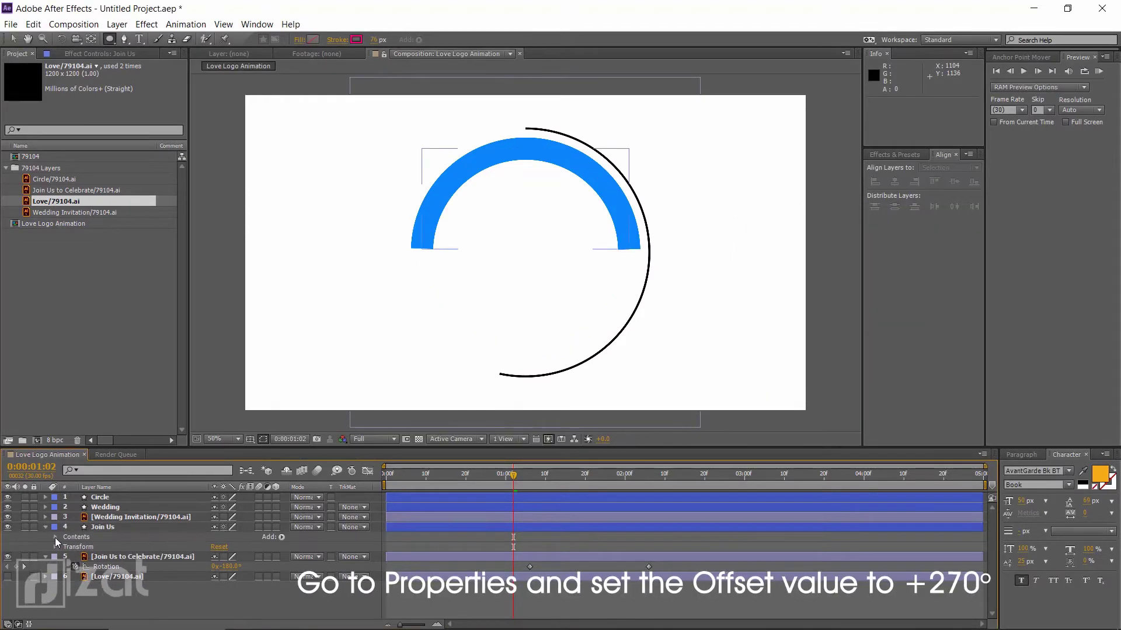
{"action": "left_click", "coordinate": [55, 537]}
{"action": "left_click", "coordinate": [65, 556]}
{"action": "left_click_drag", "start_coordinate": [224, 585], "coordinate": [330, 582]}
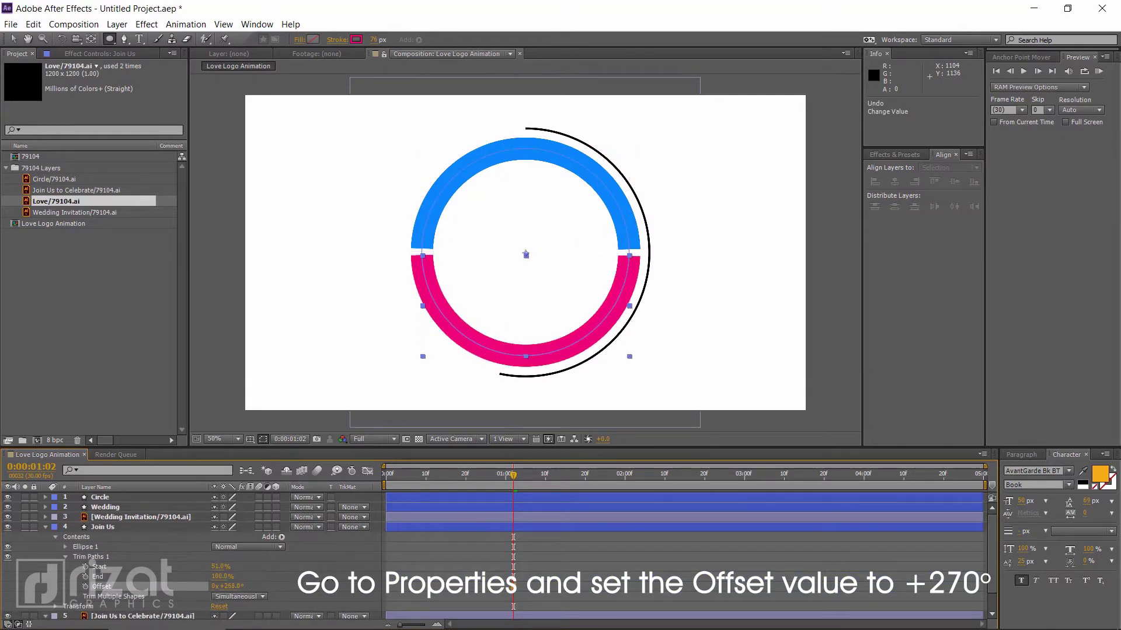
{"action": "left_click", "coordinate": [426, 527]}
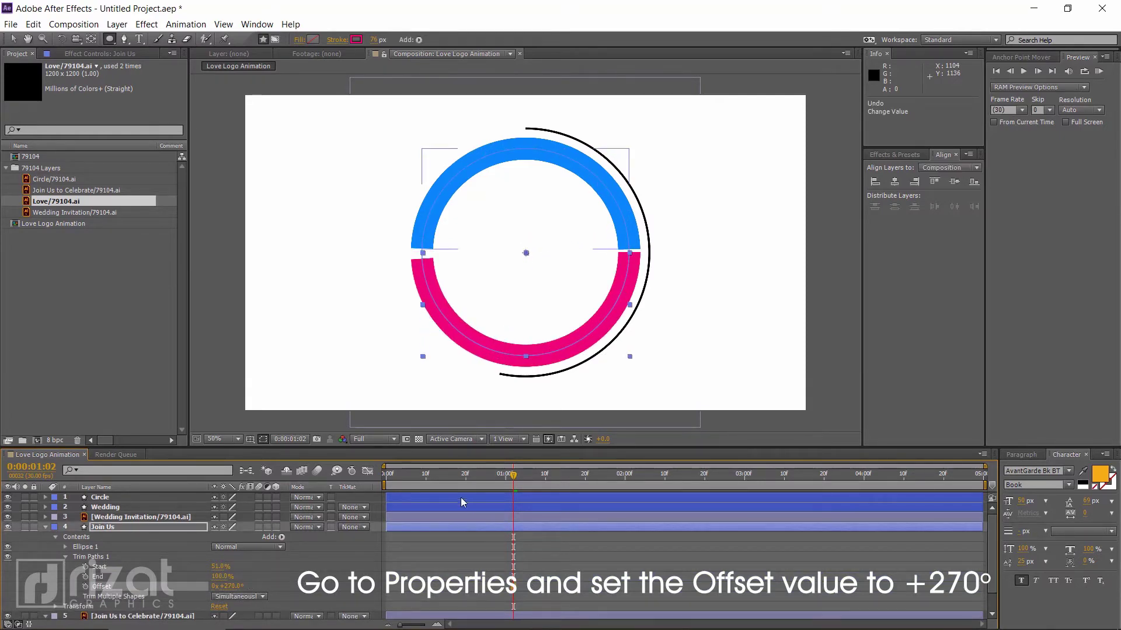
{"action": "mouse_move", "coordinate": [412, 480]}
{"action": "left_mouse_down"}
{"action": "mouse_move", "coordinate": [388, 485]}
{"action": "mouse_move", "coordinate": [492, 503]}
{"action": "left_mouse_up"}
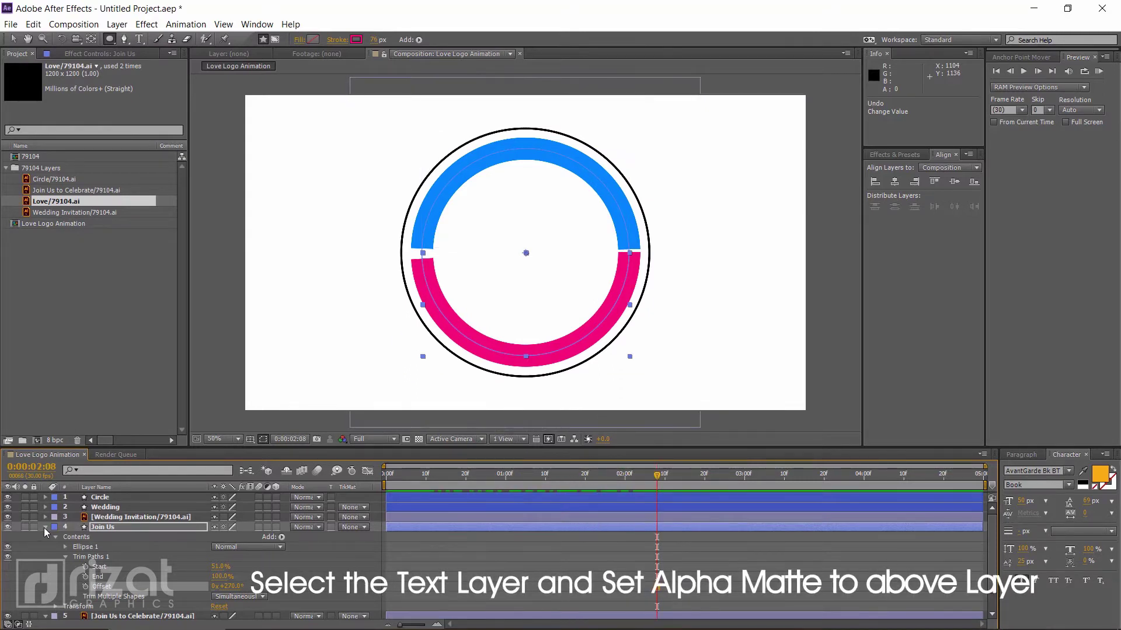
Set Join Us to Celebrate's track matte to Alpha Matte 'Join Us'
{"action": "left_click", "coordinate": [96, 538]}
{"action": "key", "text": "u"}
{"action": "left_click", "coordinate": [96, 538]}
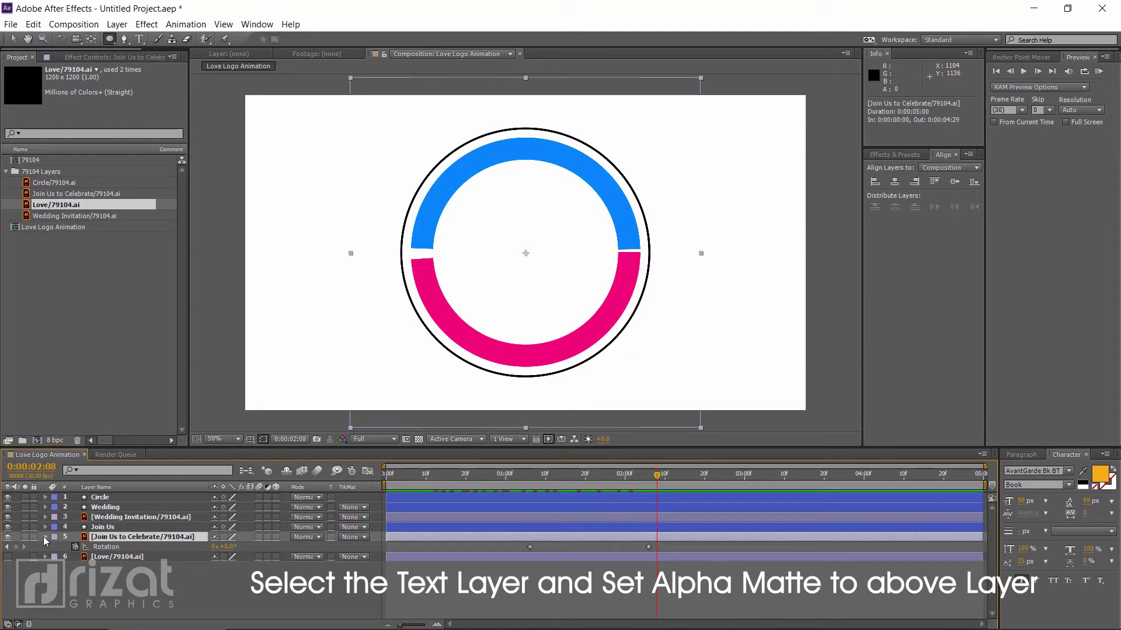
{"action": "left_click", "coordinate": [44, 537]}
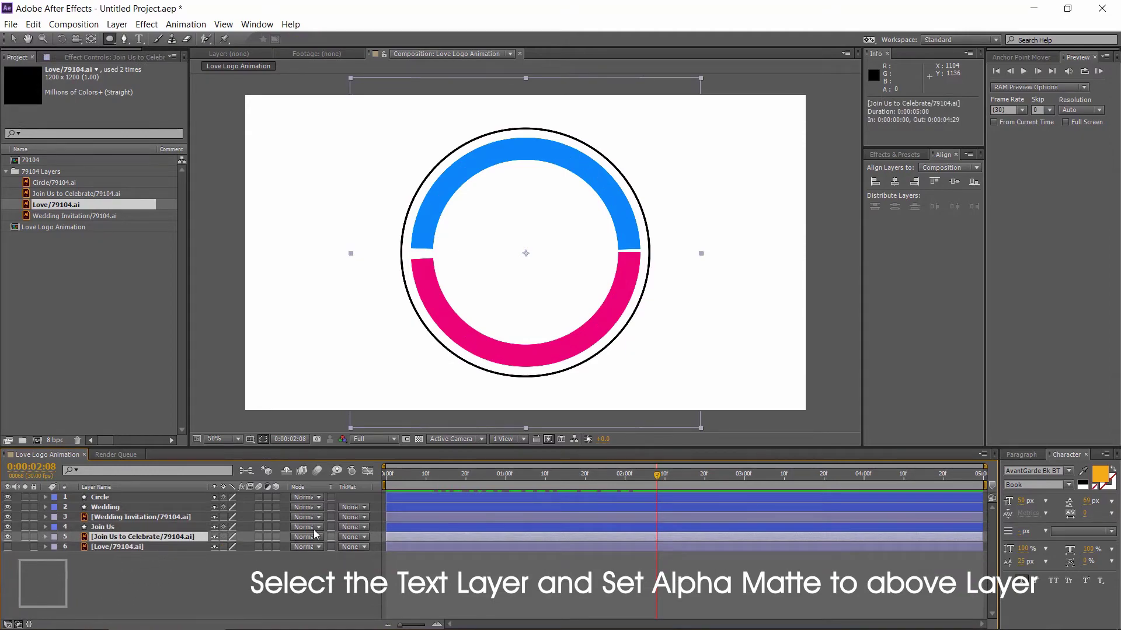
{"action": "left_click", "coordinate": [352, 536]}
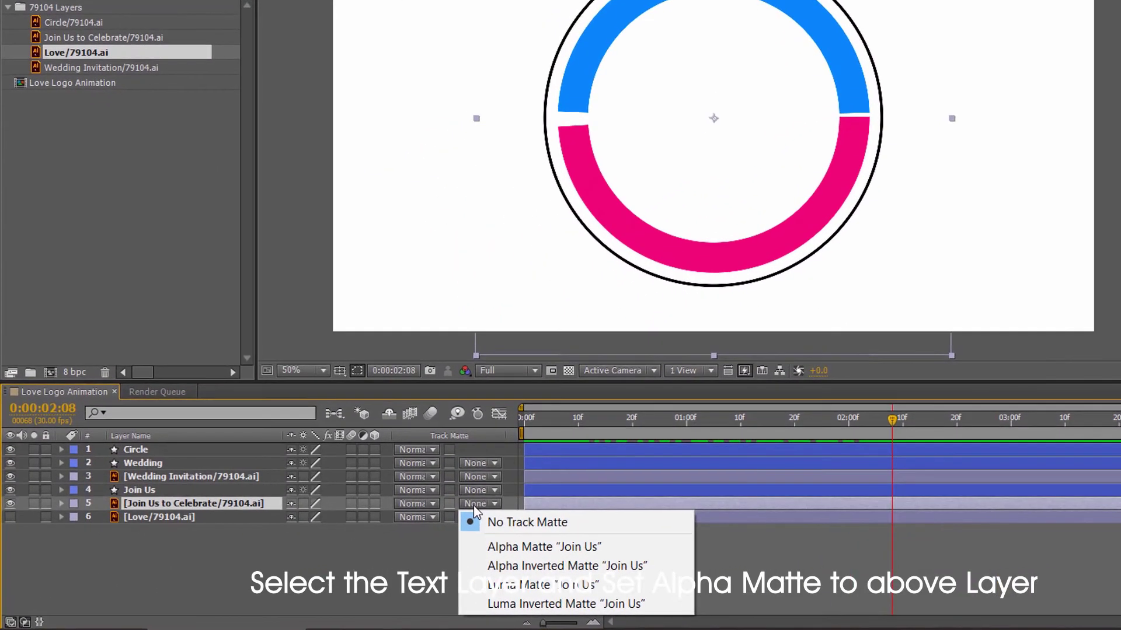
{"action": "left_click", "coordinate": [545, 546]}
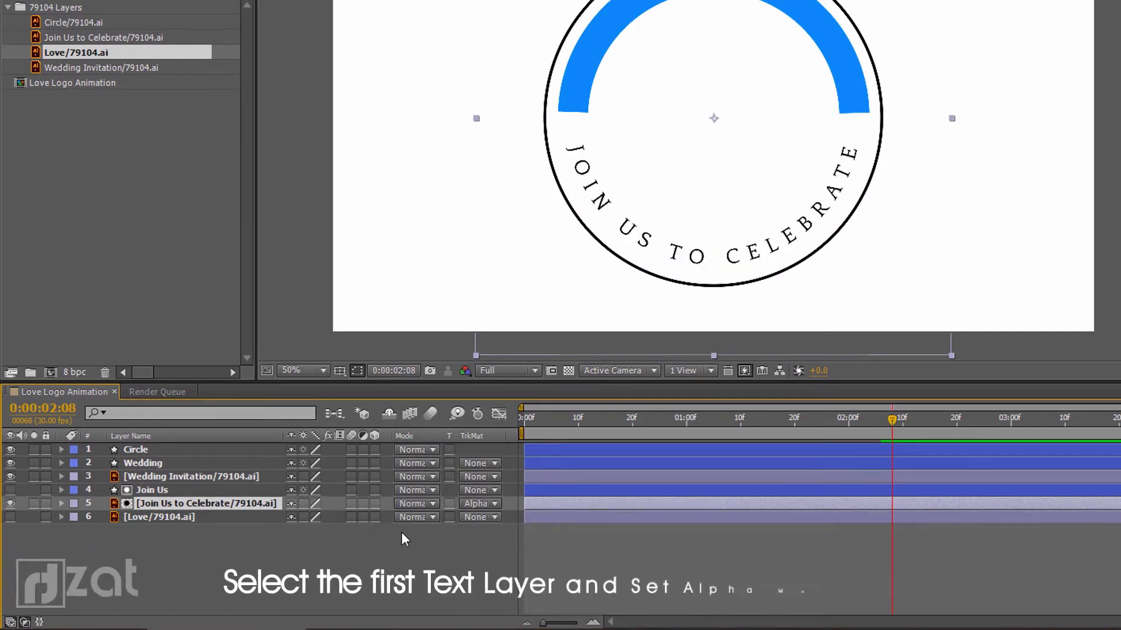
Set Wedding Invitation's track matte to Alpha Matte 'Wedding' and scrub to check it
{"action": "left_click", "coordinate": [216, 476]}
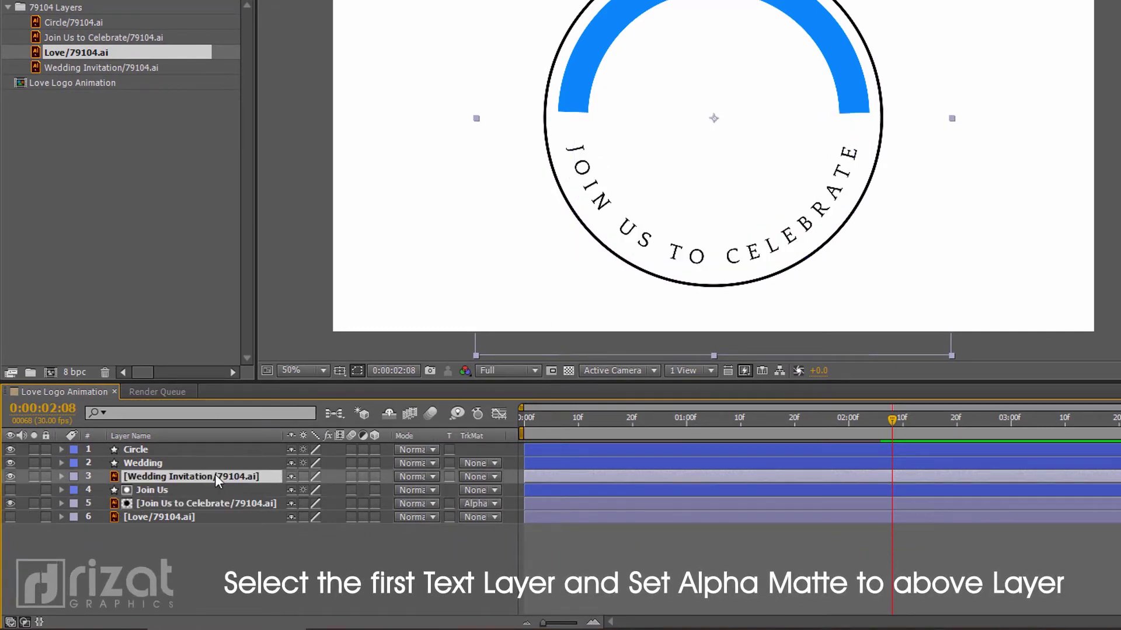
{"action": "left_click", "coordinate": [474, 481]}
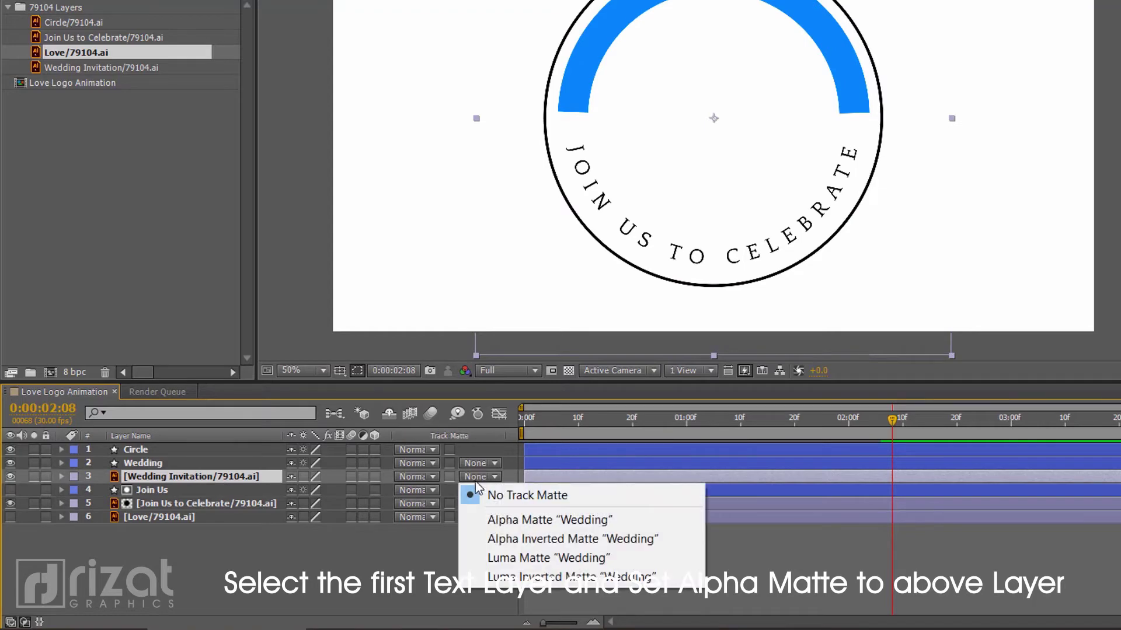
{"action": "left_click", "coordinate": [490, 518]}
{"action": "mouse_move", "coordinate": [591, 417]}
{"action": "left_mouse_down"}
{"action": "mouse_move", "coordinate": [521, 423]}
{"action": "mouse_move", "coordinate": [532, 483]}
{"action": "mouse_move", "coordinate": [663, 485]}
{"action": "left_mouse_up"}
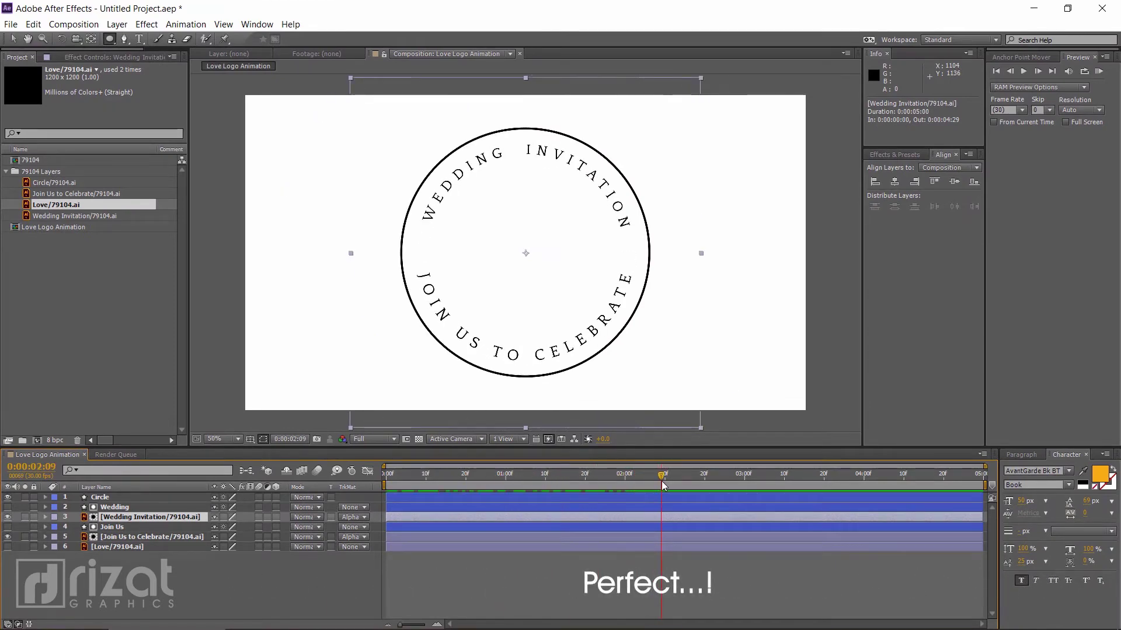
Enable motion blur on Wedding Invitation, Join Us to Celebrate and the composition, then RAM preview
{"action": "left_click", "coordinate": [303, 568]}
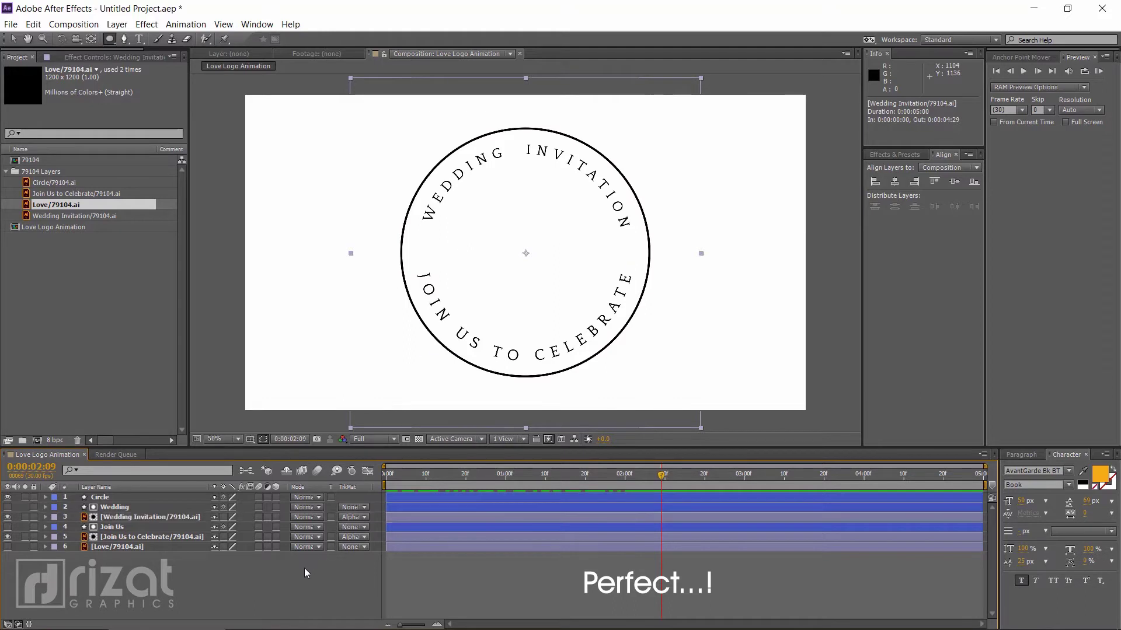
{"action": "left_click", "coordinate": [143, 517]}
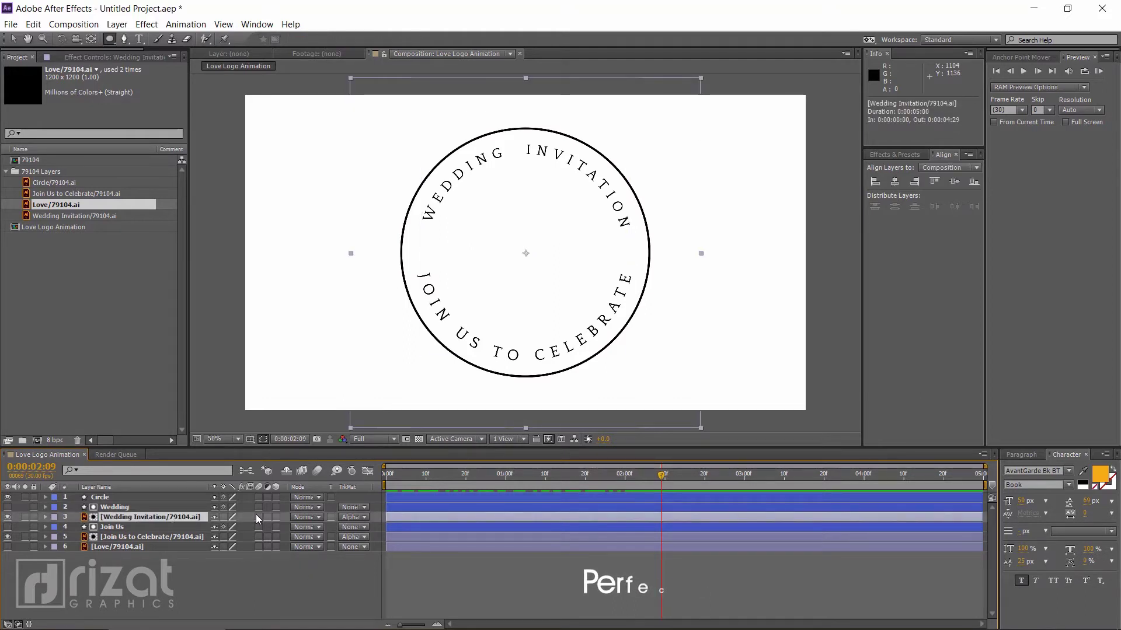
{"action": "left_click", "coordinate": [258, 517]}
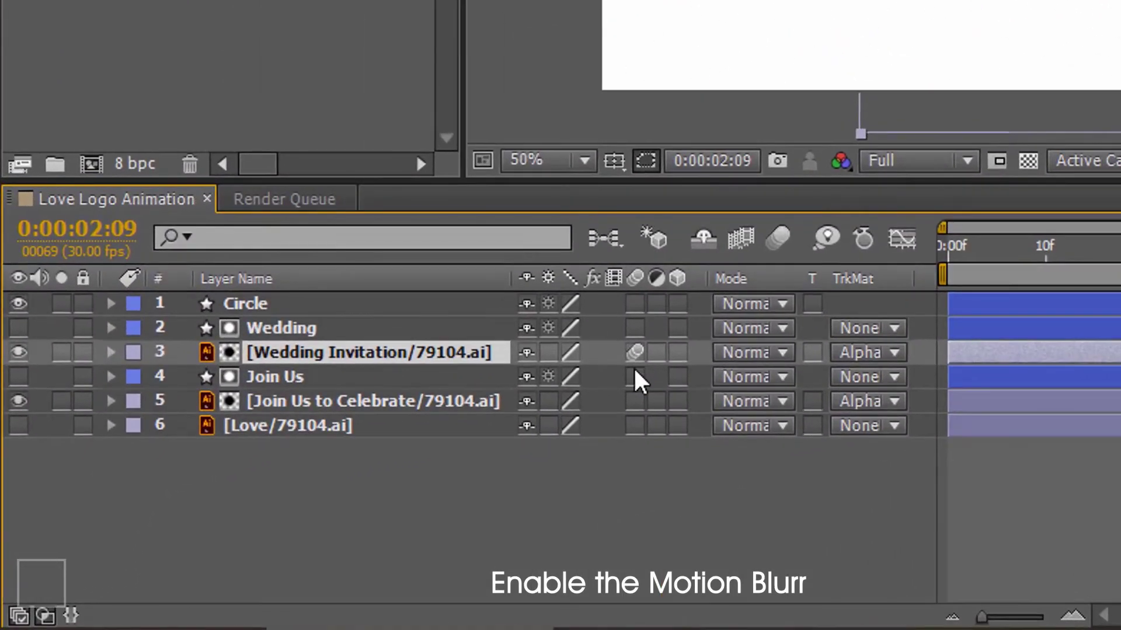
{"action": "left_click", "coordinate": [635, 401]}
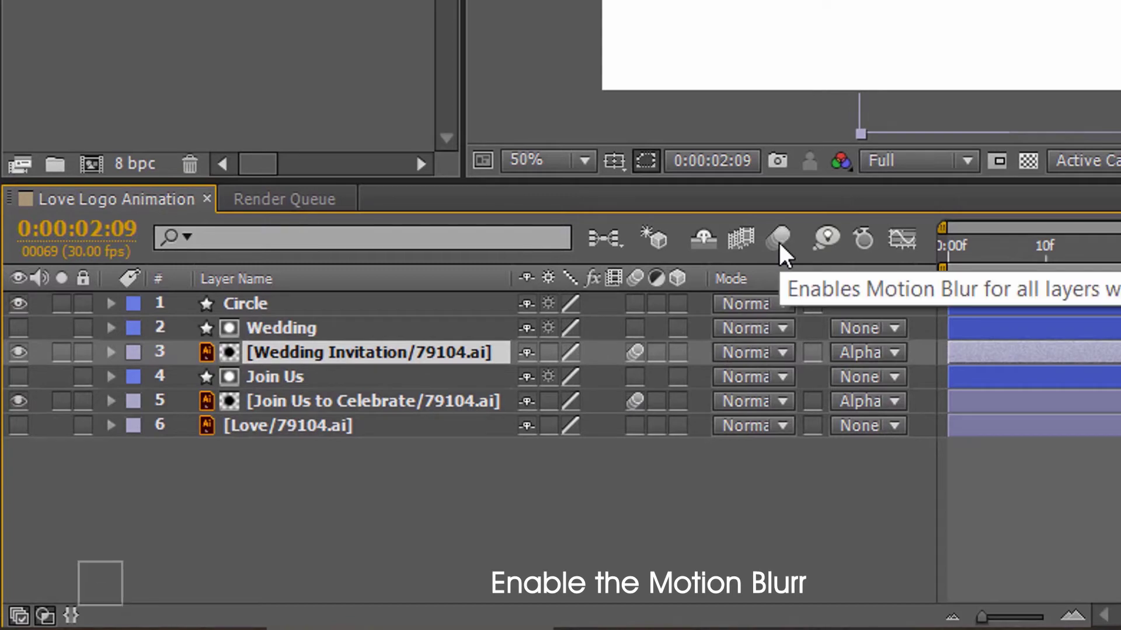
{"action": "left_click", "coordinate": [779, 240]}
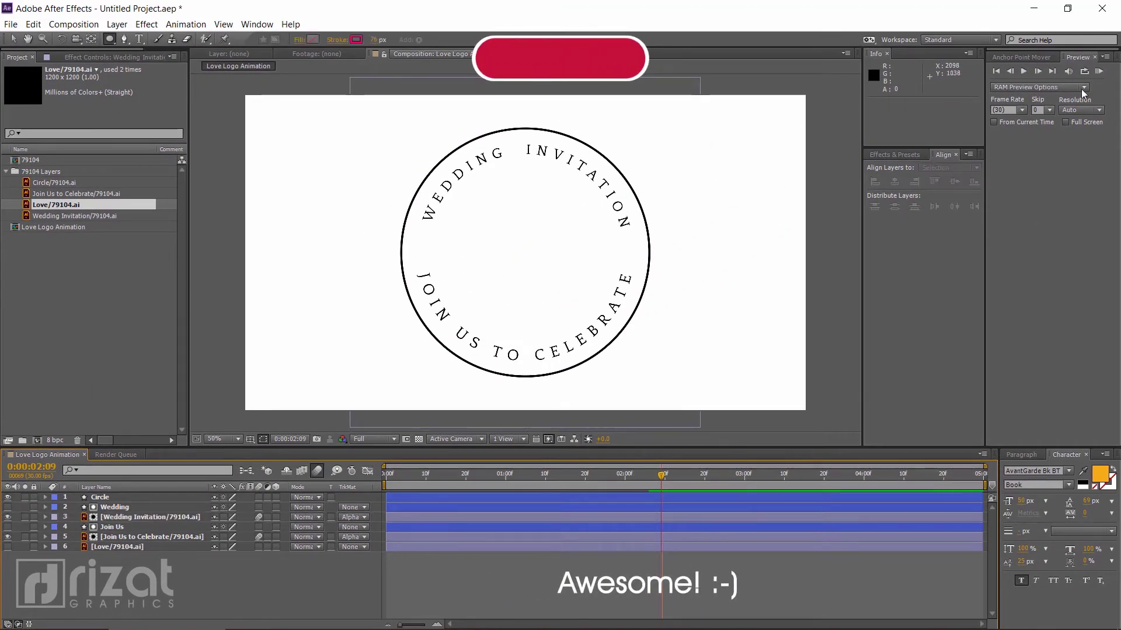
{"action": "left_click", "coordinate": [1098, 71]}
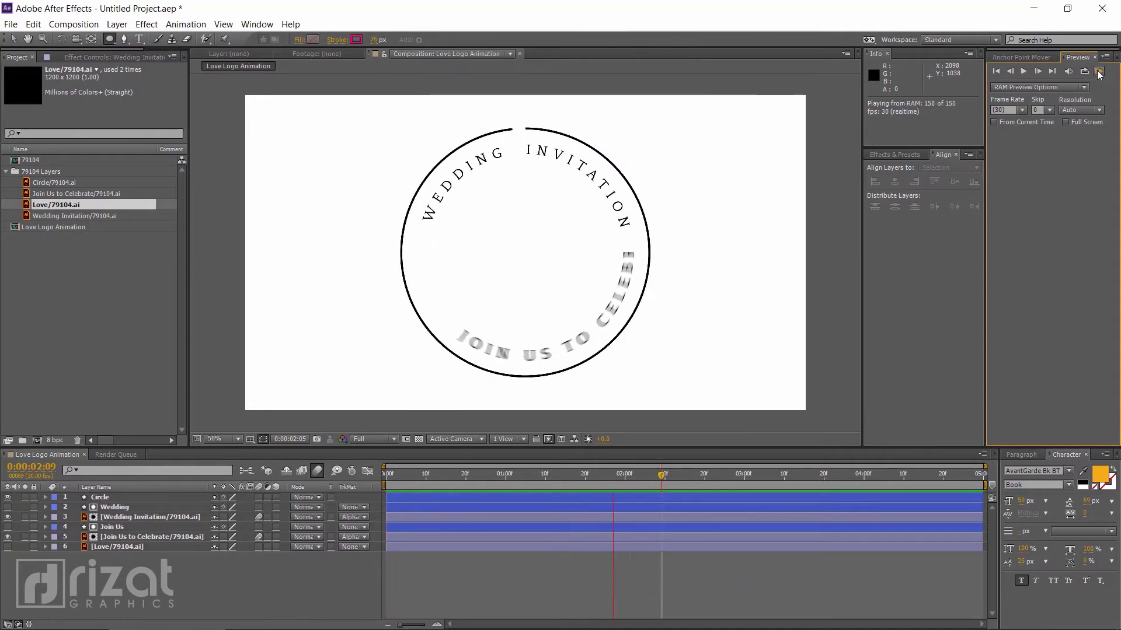
{"action": "key", "text": "space"}
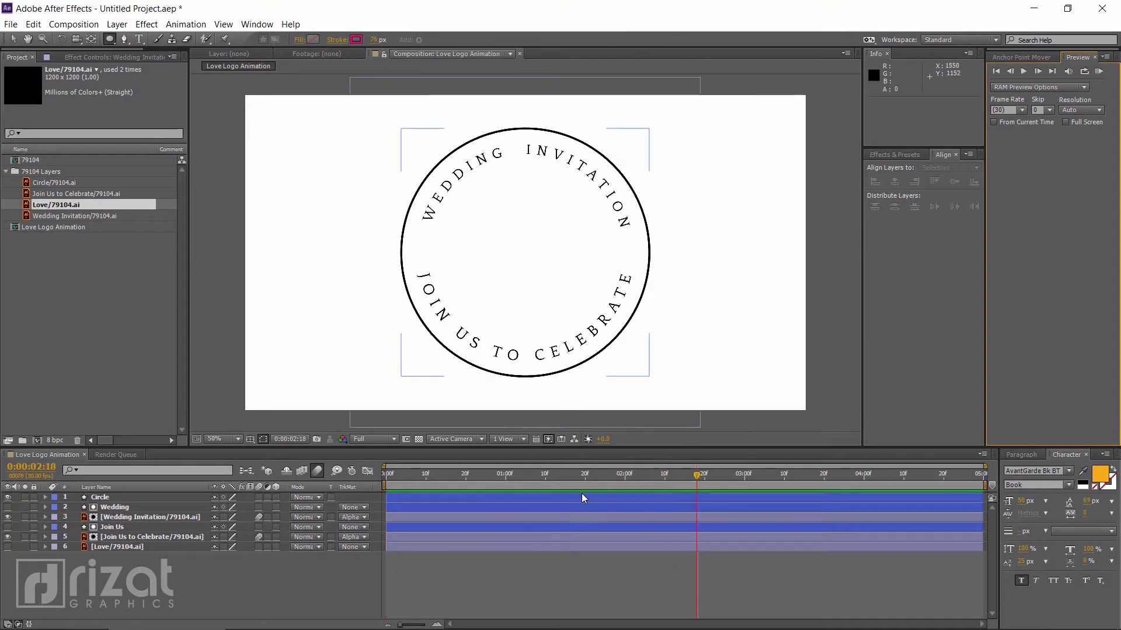
Slide Join Us to Celebrate's rotation keyframes earlier to 0:00:00:28 and 0:00:01:28
{"action": "left_click", "coordinate": [163, 517]}
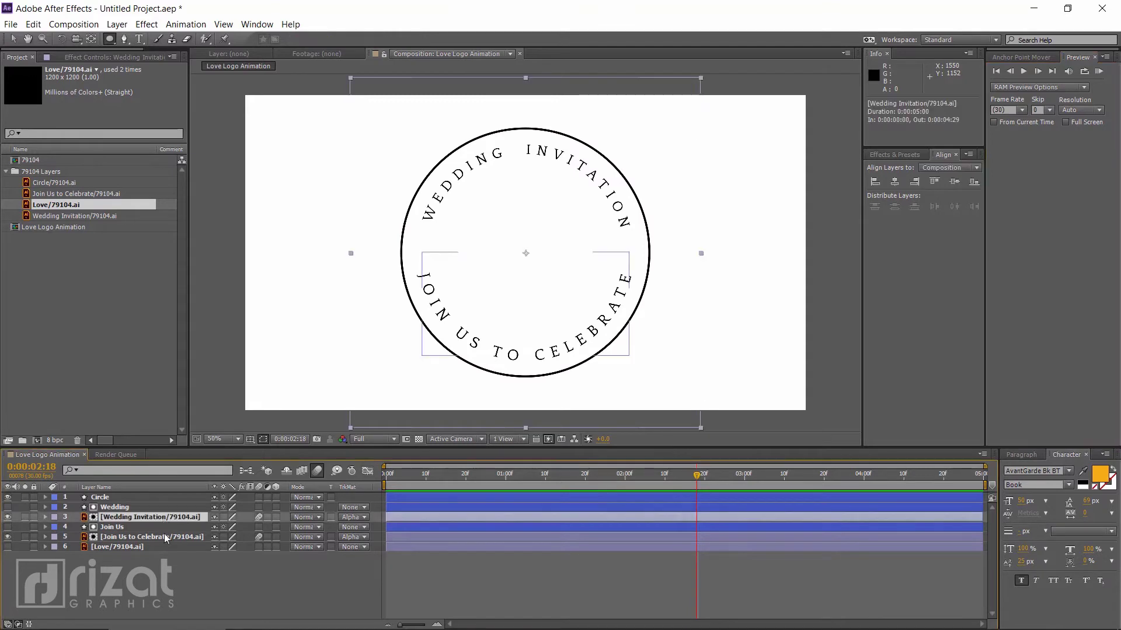
{"action": "left_click", "coordinate": [165, 538], "text": "ctrl"}
{"action": "key", "text": "u"}
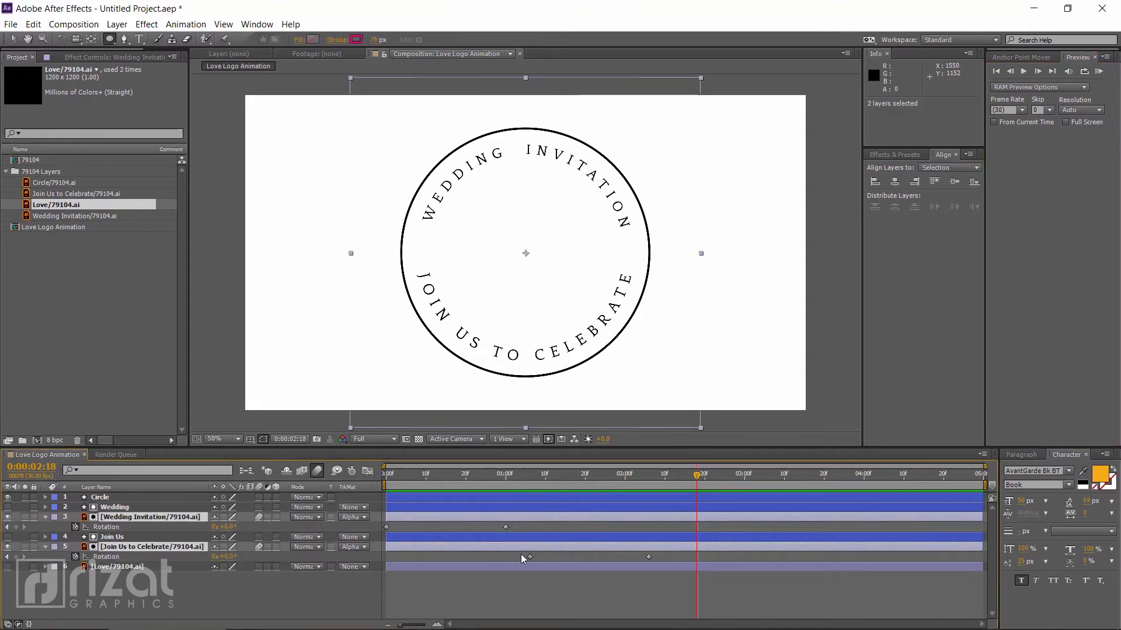
{"action": "mouse_move", "coordinate": [520, 555]}
{"action": "left_mouse_down"}
{"action": "mouse_move", "coordinate": [651, 557]}
{"action": "mouse_move", "coordinate": [635, 559]}
{"action": "left_mouse_up"}
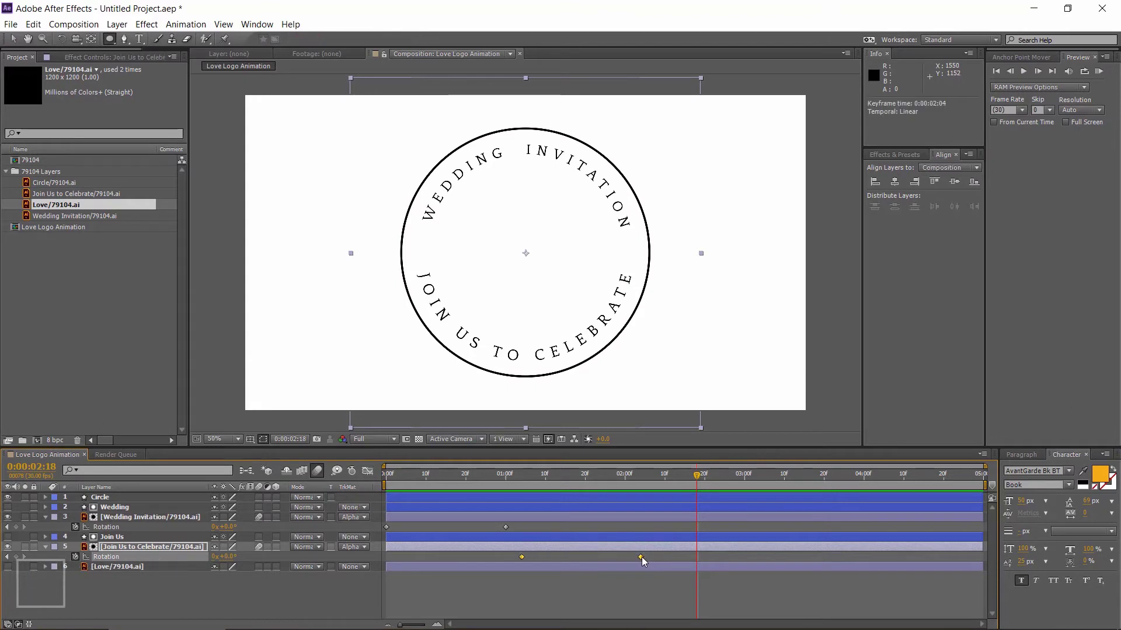
{"action": "mouse_move", "coordinate": [495, 482]}
{"action": "left_mouse_down"}
{"action": "mouse_move", "coordinate": [548, 482]}
{"action": "mouse_move", "coordinate": [506, 486]}
{"action": "left_mouse_up"}
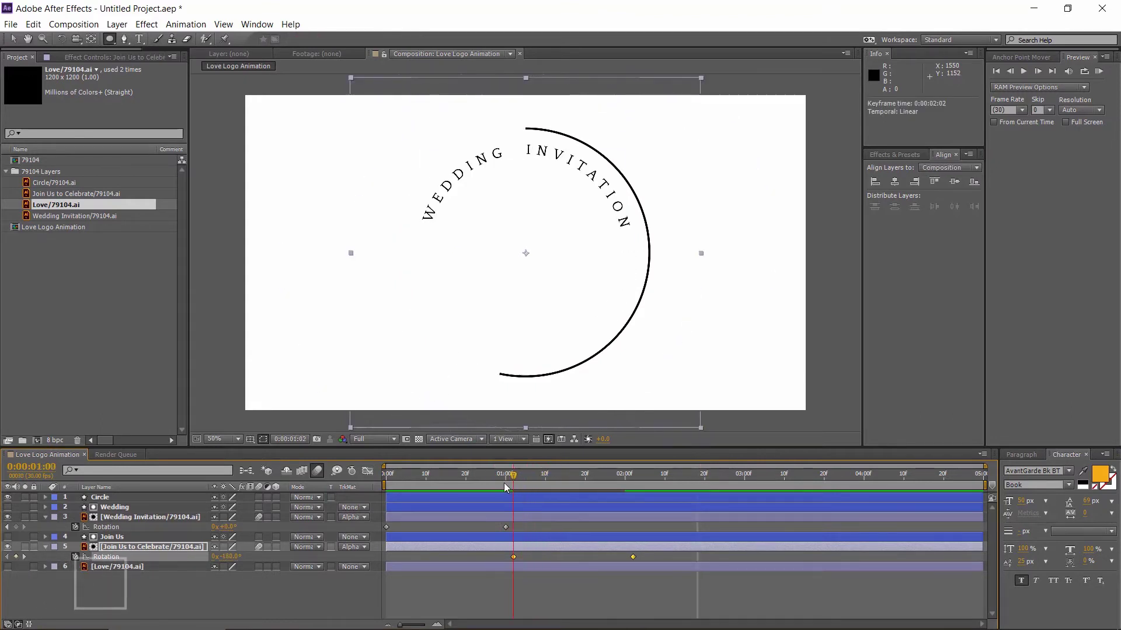
{"action": "left_click_drag", "start_coordinate": [513, 557], "coordinate": [507, 557]}
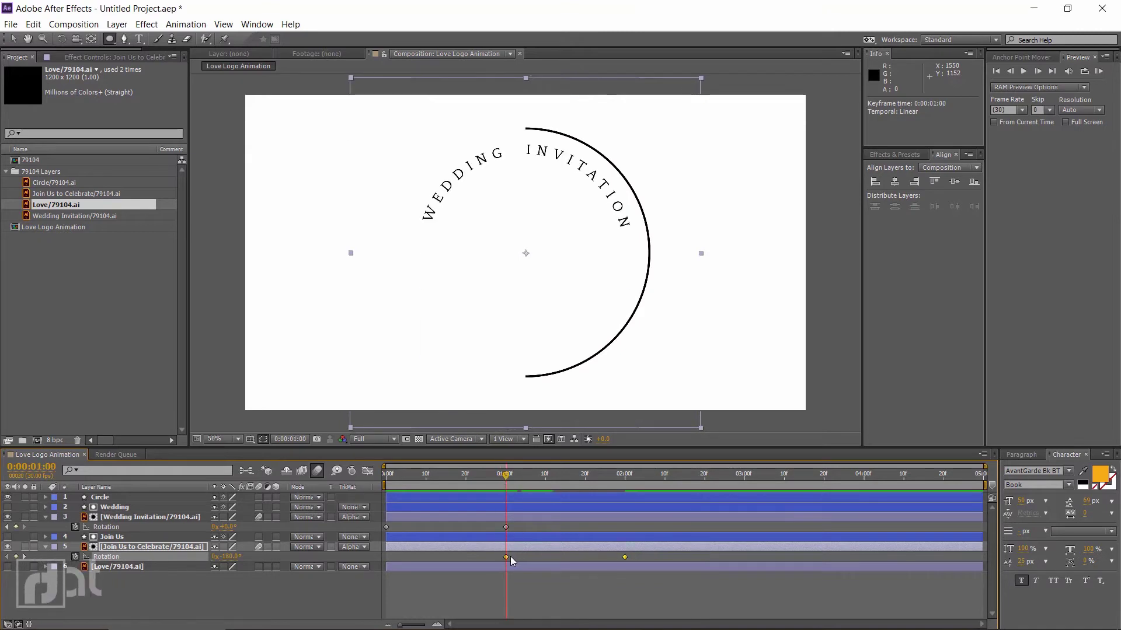
{"action": "left_click_drag", "start_coordinate": [507, 474], "coordinate": [503, 480]}
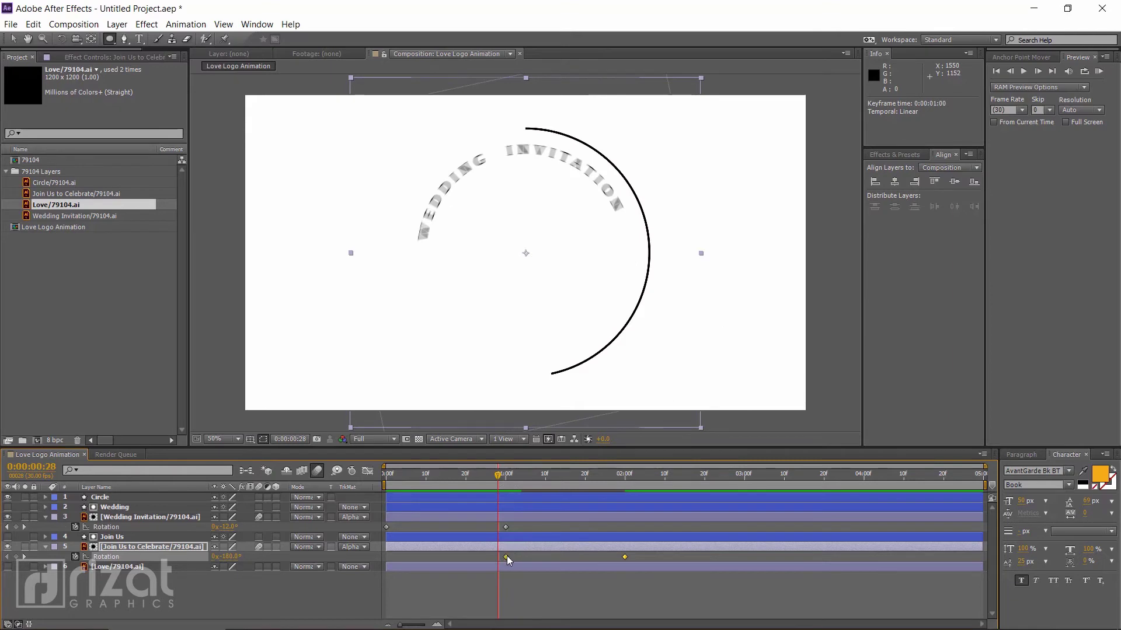
{"action": "left_click_drag", "start_coordinate": [506, 557], "coordinate": [498, 557]}
{"action": "left_click_drag", "start_coordinate": [506, 474], "coordinate": [615, 482]}
{"action": "left_click", "coordinate": [593, 584]}
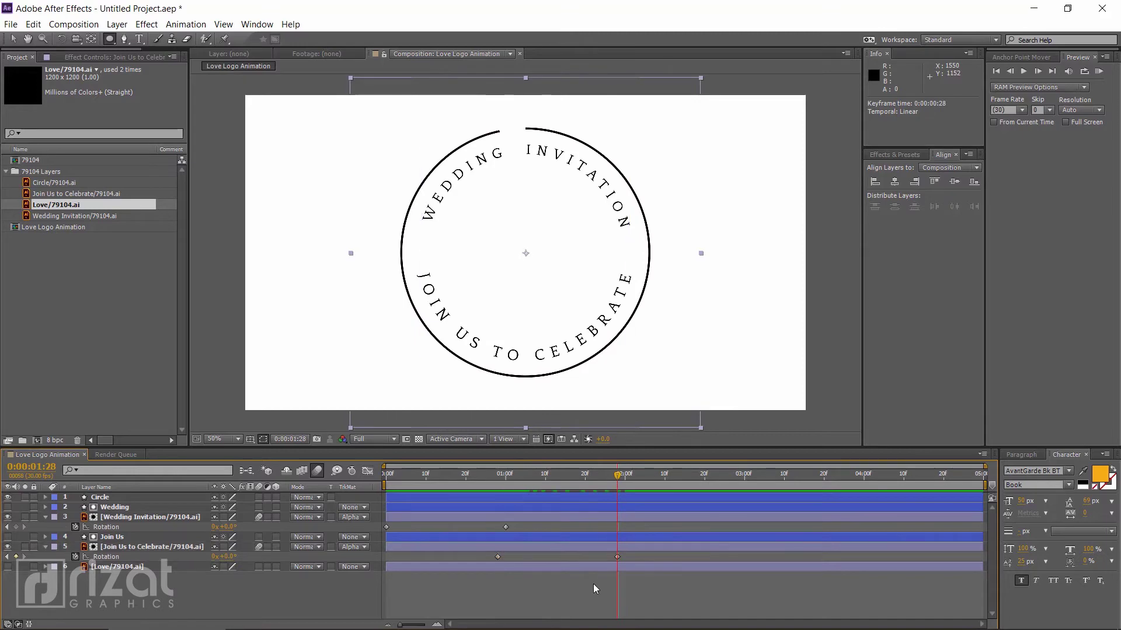
{"action": "left_click", "coordinate": [530, 547]}
Apply the Bounce preset to Wedding Invitation and enable inertial bounce for its rotation
{"action": "left_click", "coordinate": [192, 518], "text": "ctrl"}
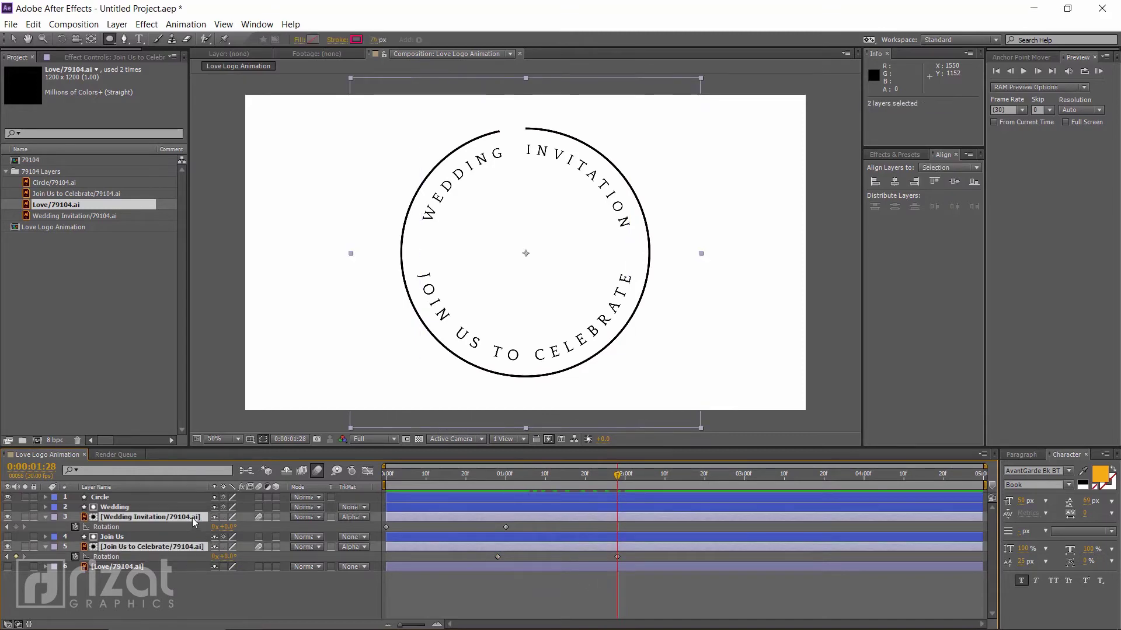
{"action": "left_click", "coordinate": [909, 156]}
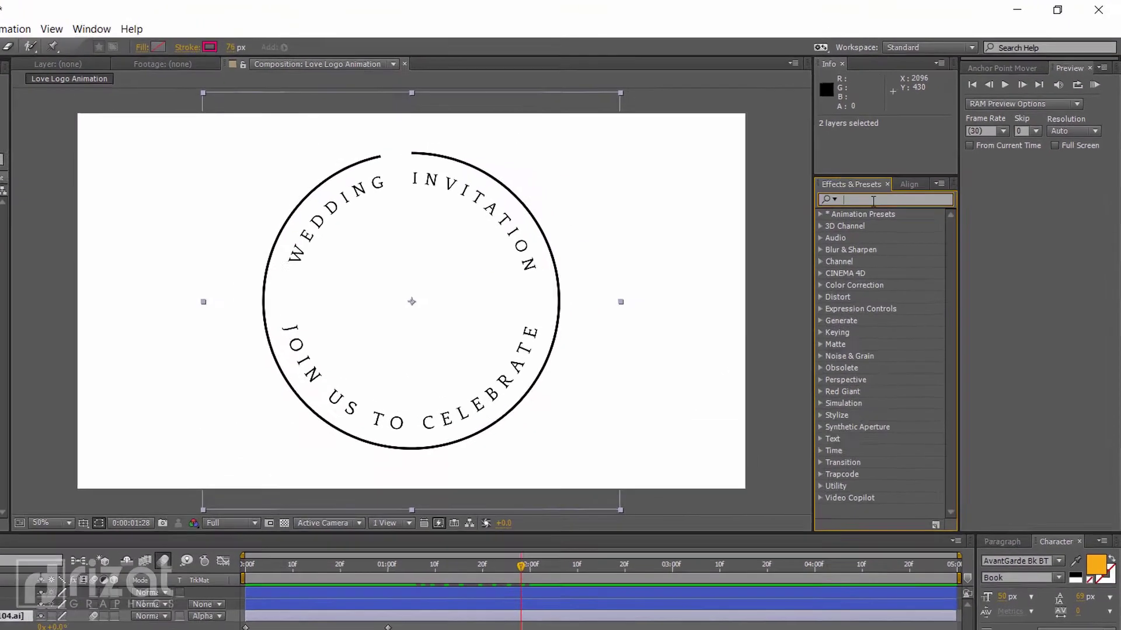
{"action": "type", "text": "uk"}
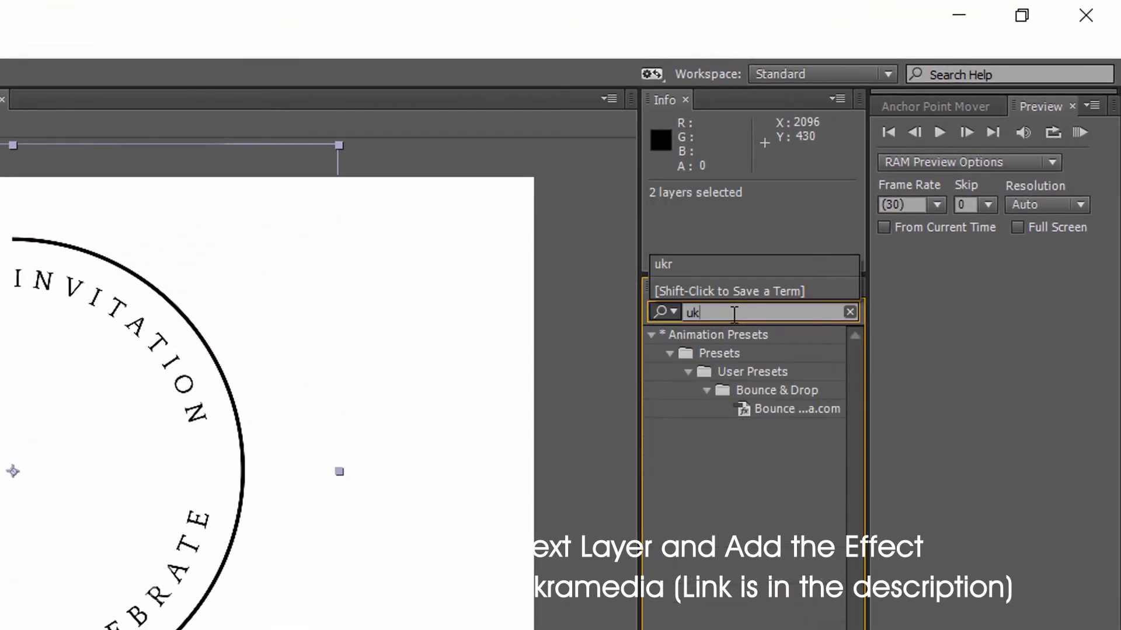
{"action": "left_click_drag", "start_coordinate": [790, 408], "coordinate": [146, 514]}
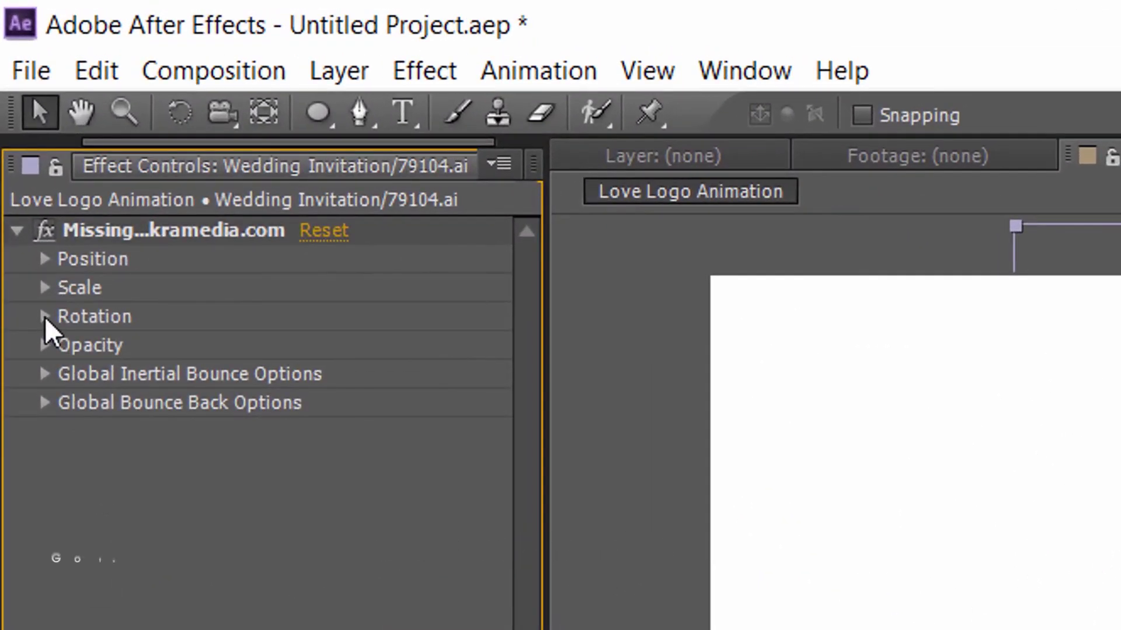
{"action": "left_click", "coordinate": [37, 261]}
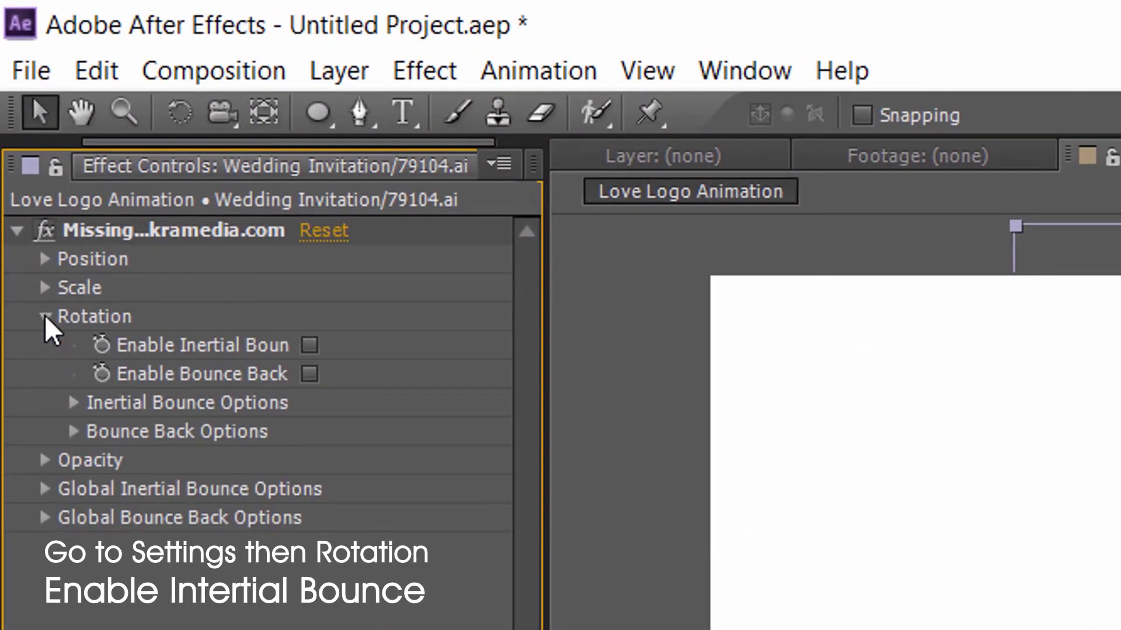
{"action": "left_click", "coordinate": [310, 345]}
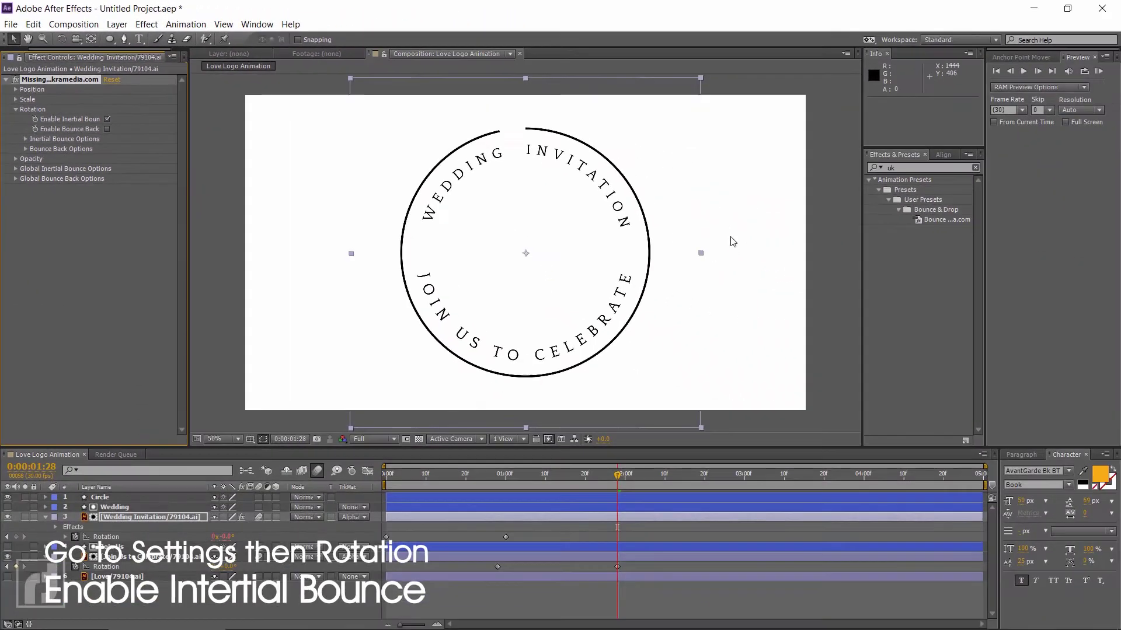
Apply the Bounce preset to Join Us to Celebrate with inertial rotation bounce, then preview
{"action": "left_click_drag", "start_coordinate": [930, 219], "coordinate": [165, 558]}
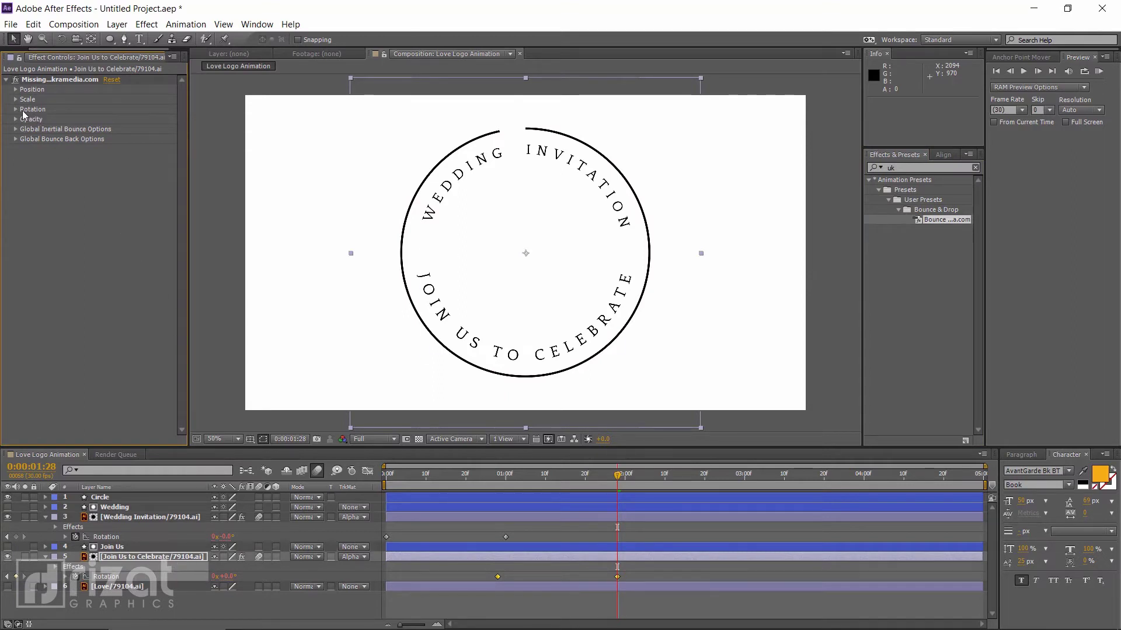
{"action": "left_click", "coordinate": [16, 110]}
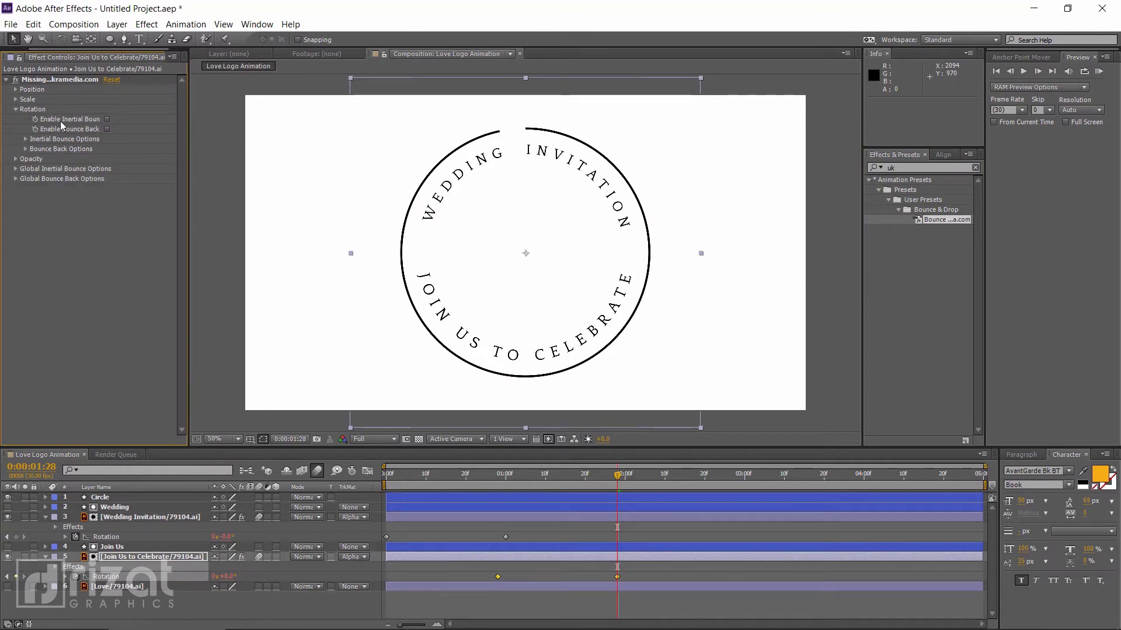
{"action": "left_click", "coordinate": [107, 119]}
{"action": "left_click", "coordinate": [1100, 72]}
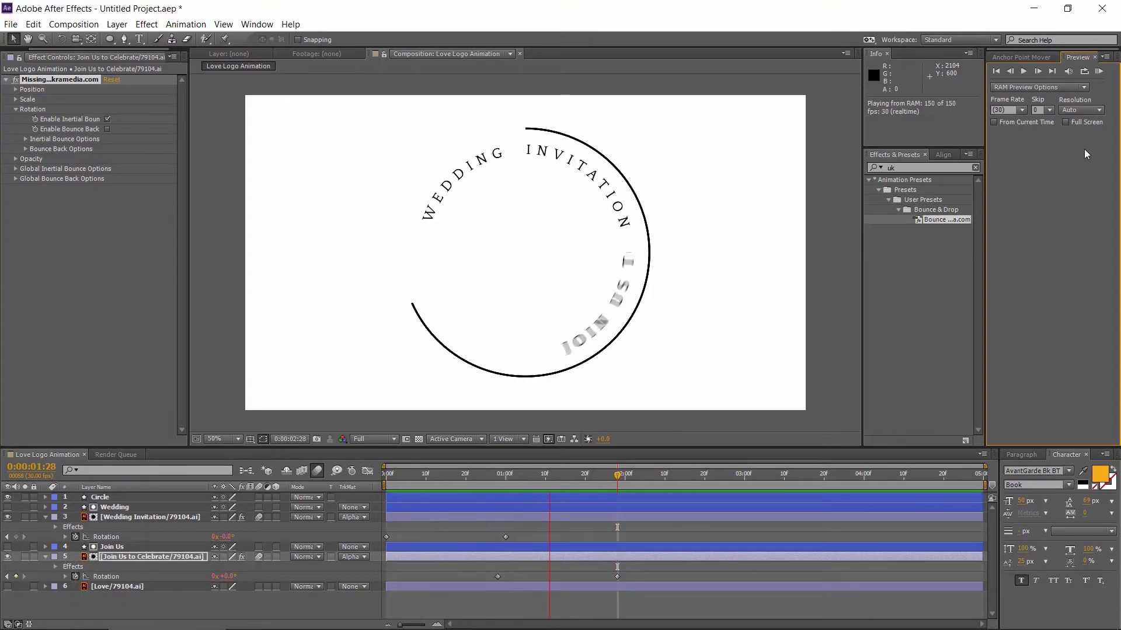
Drag the Circle layer's final Trim Paths Start keyframe from 0:00:02:00 back to 0:00:01:24
{"action": "key", "text": "space"}
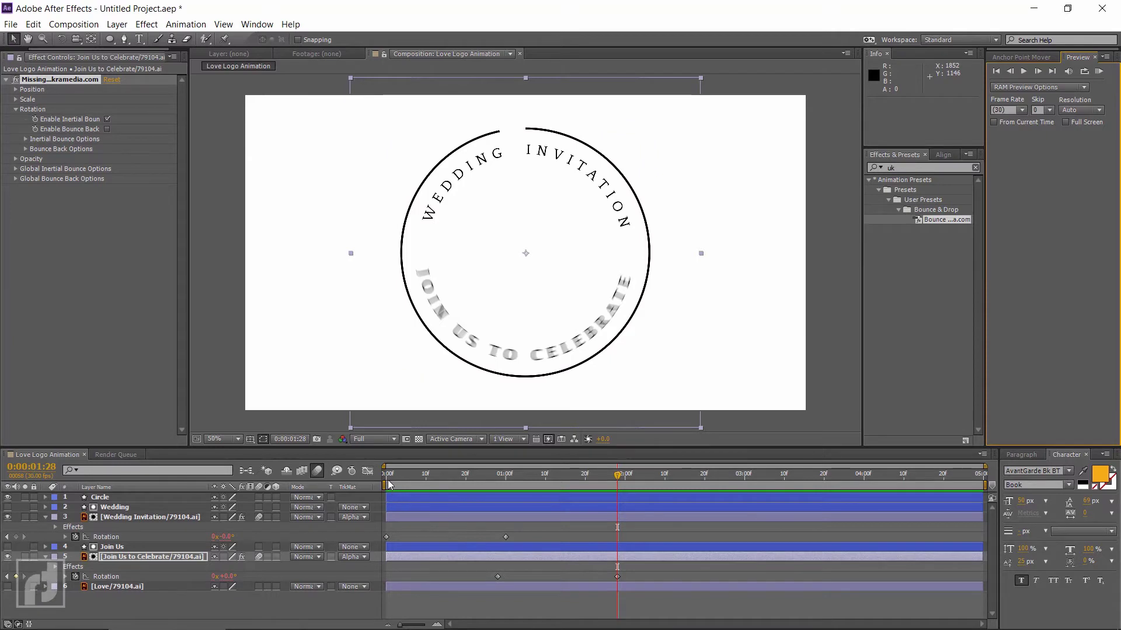
{"action": "left_click_drag", "start_coordinate": [388, 482], "coordinate": [506, 490]}
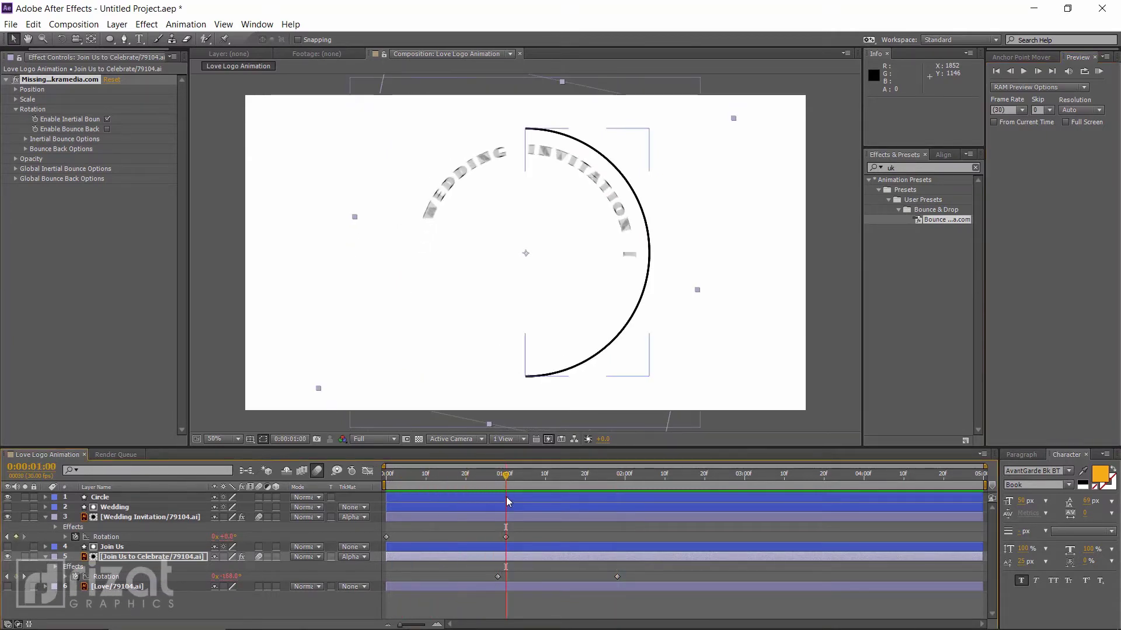
{"action": "left_click", "coordinate": [506, 496]}
{"action": "key", "text": "u"}
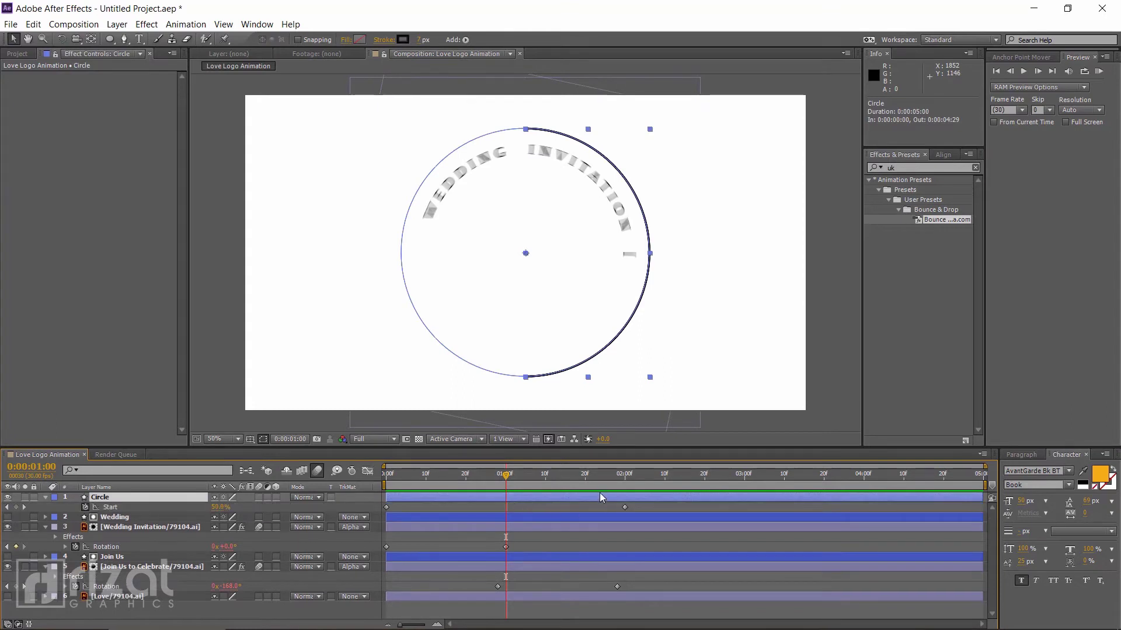
{"action": "left_click", "coordinate": [586, 477]}
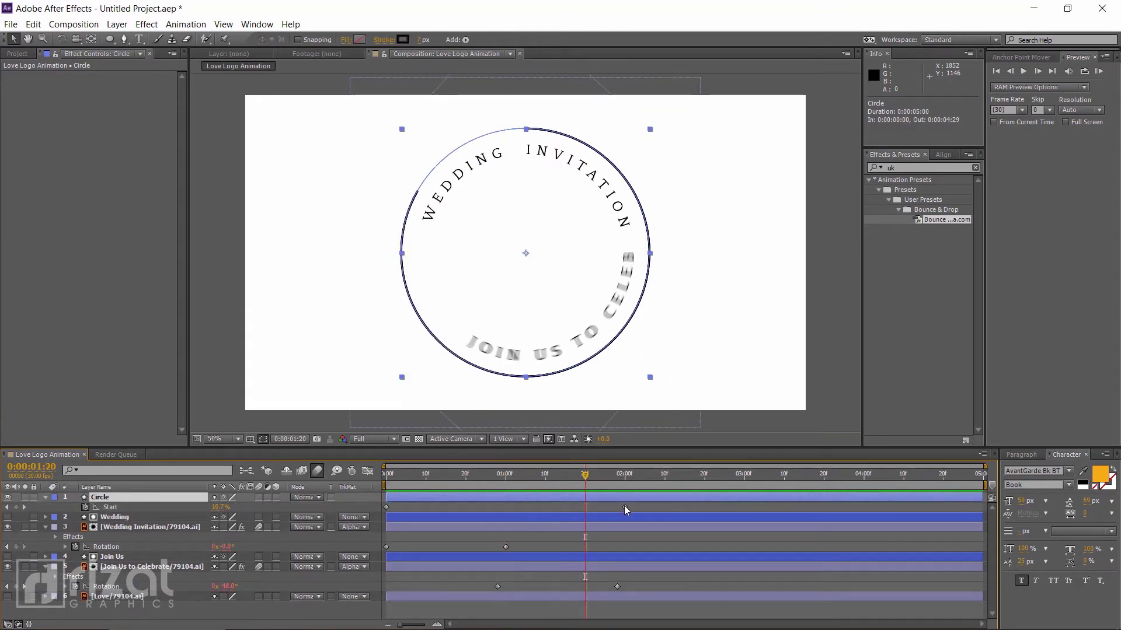
{"action": "mouse_move", "coordinate": [624, 508]}
{"action": "left_mouse_down"}
{"action": "mouse_move", "coordinate": [449, 477]}
{"action": "mouse_move", "coordinate": [589, 494]}
{"action": "left_mouse_up"}
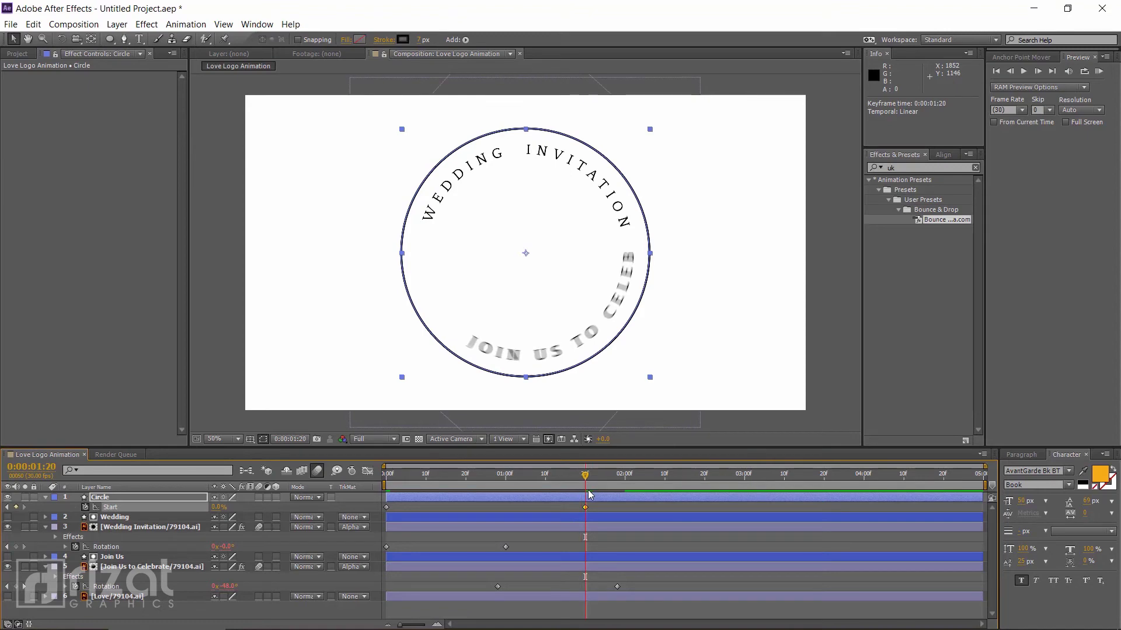
{"action": "left_click", "coordinate": [134, 516]}
{"action": "left_click", "coordinate": [138, 517]}
Check the Wedding Invitation layer's bounce expressions, then collapse the text layers' properties
{"action": "key", "text": "e"}
{"action": "key", "text": "e"}
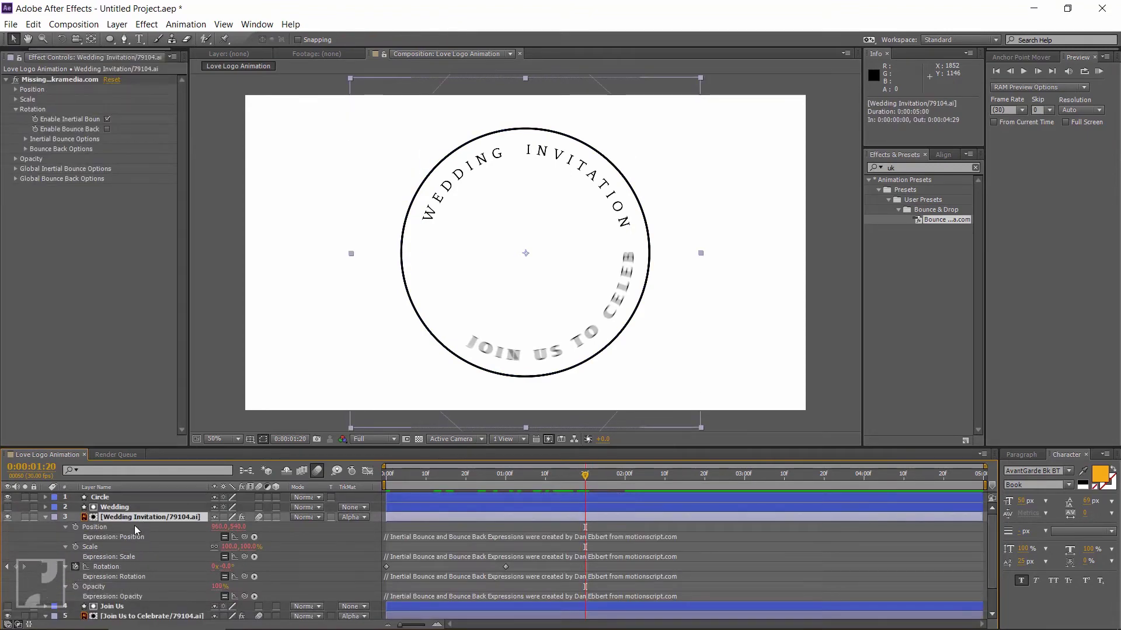
{"action": "key", "text": "e"}
{"action": "key", "text": "e"}
{"action": "left_click", "coordinate": [131, 536]}
{"action": "key", "text": "e"}
{"action": "key", "text": "e"}
{"action": "key", "text": "e"}
{"action": "key", "text": "e"}
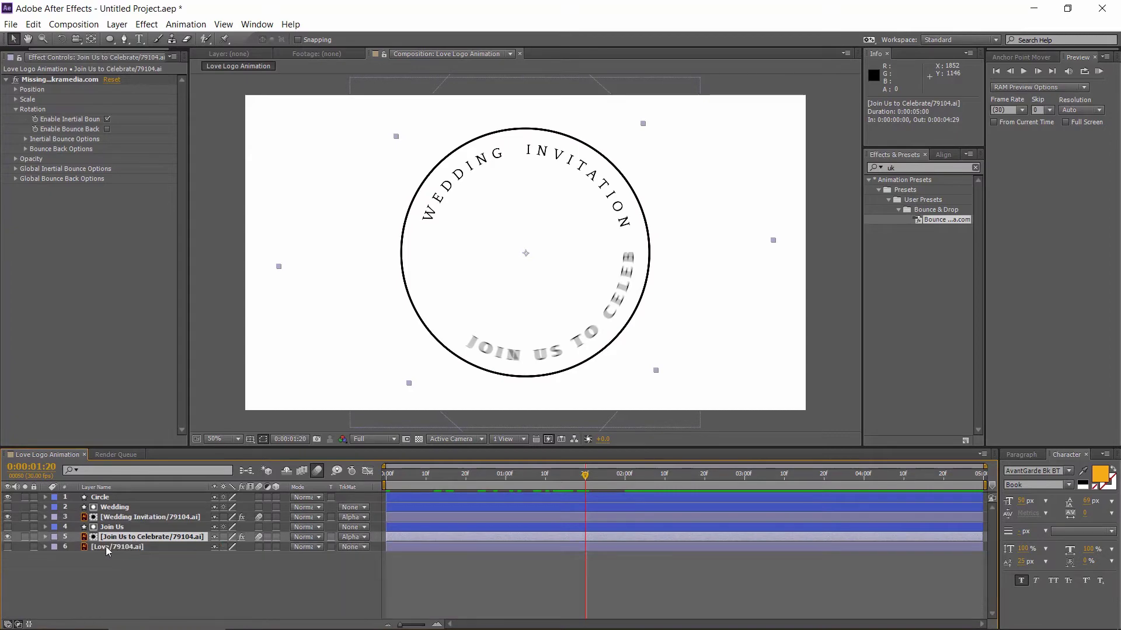
{"action": "left_click", "coordinate": [130, 587]}
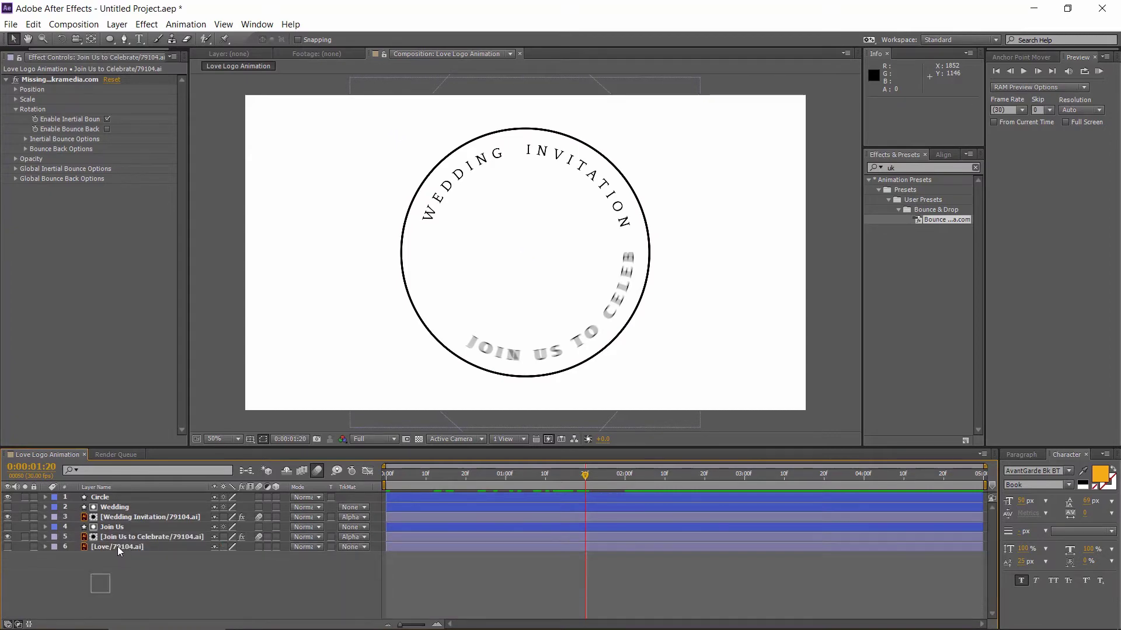
Lock the Circle, Wedding and other text layers against edits
{"action": "left_click", "coordinate": [113, 509]}
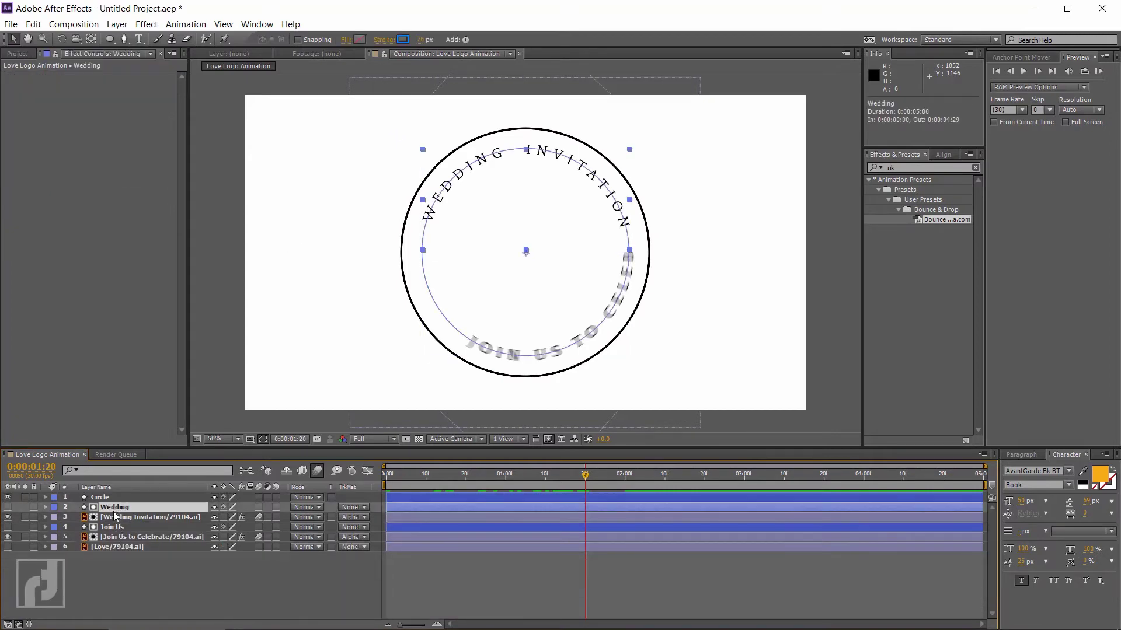
{"action": "left_click", "coordinate": [113, 517]}
{"action": "left_click", "coordinate": [112, 527]}
{"action": "left_click", "coordinate": [111, 537]}
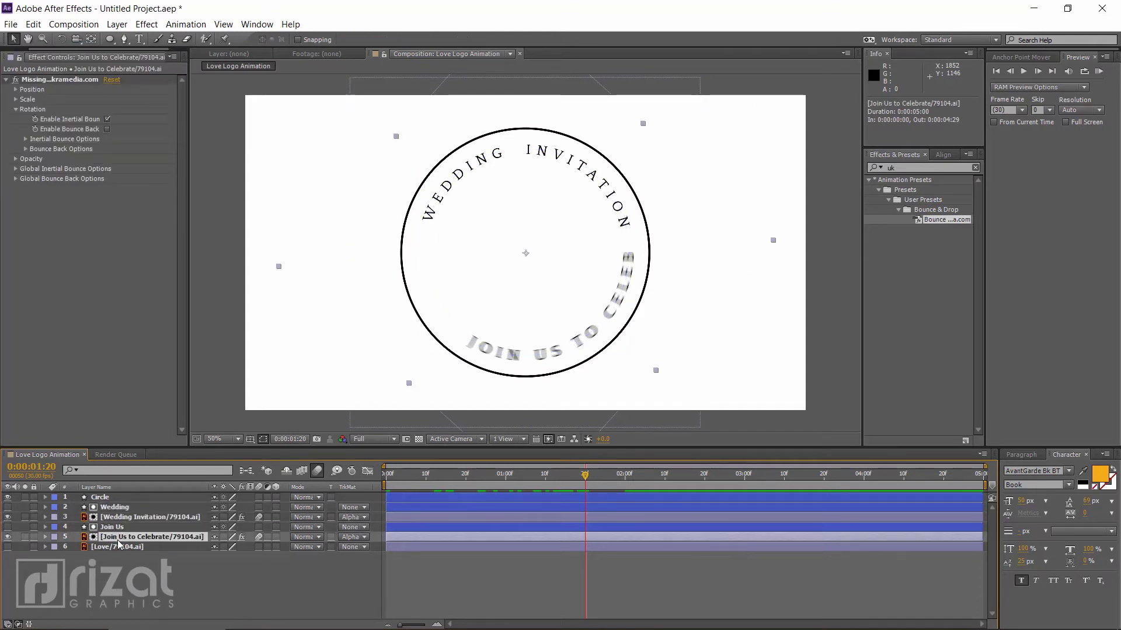
{"action": "left_click", "coordinate": [109, 548]}
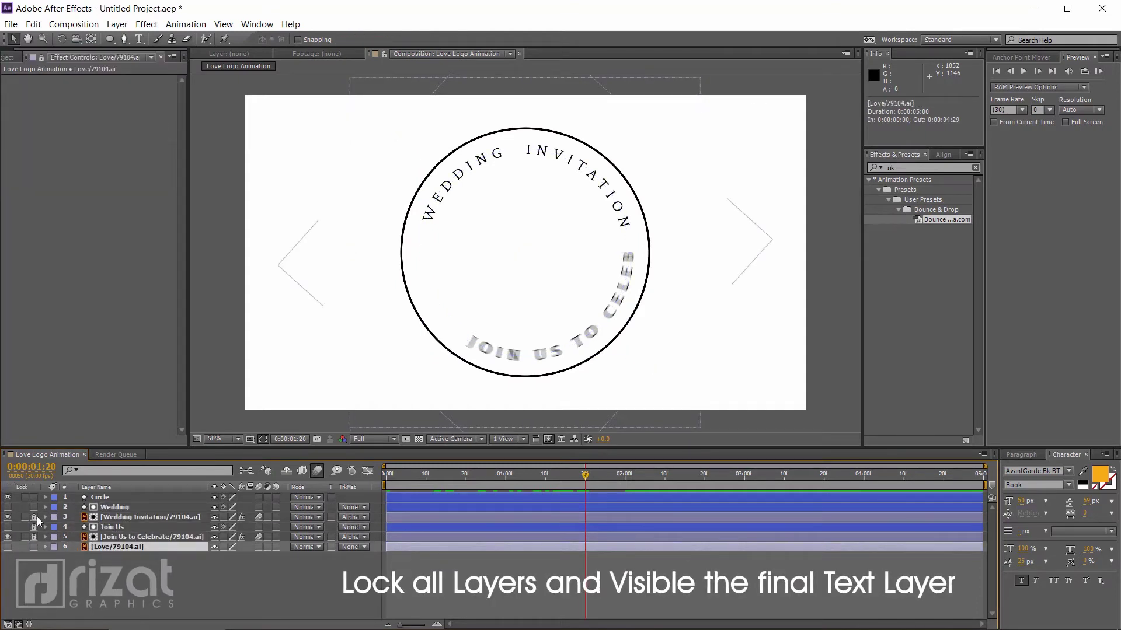
{"action": "left_click", "coordinate": [34, 507]}
{"action": "left_click", "coordinate": [34, 497]}
{"action": "left_click", "coordinate": [69, 565]}
Turn on visibility of the Love/79104.ai script graphic and select its layer
{"action": "left_click", "coordinate": [106, 547]}
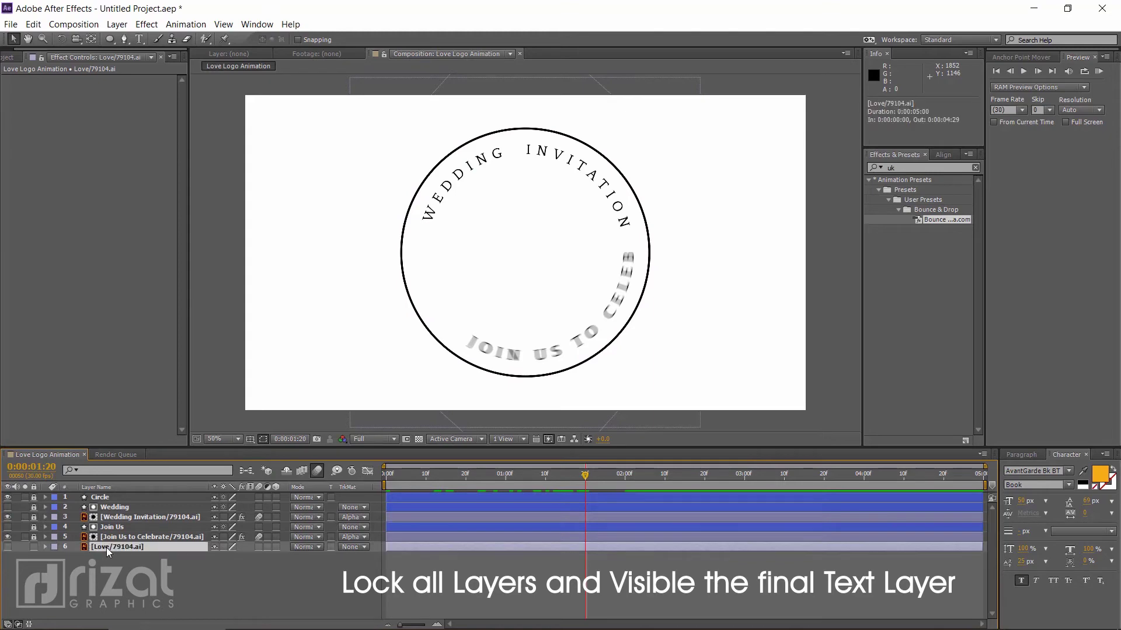
{"action": "left_click", "coordinate": [8, 547]}
{"action": "left_click", "coordinate": [101, 562]}
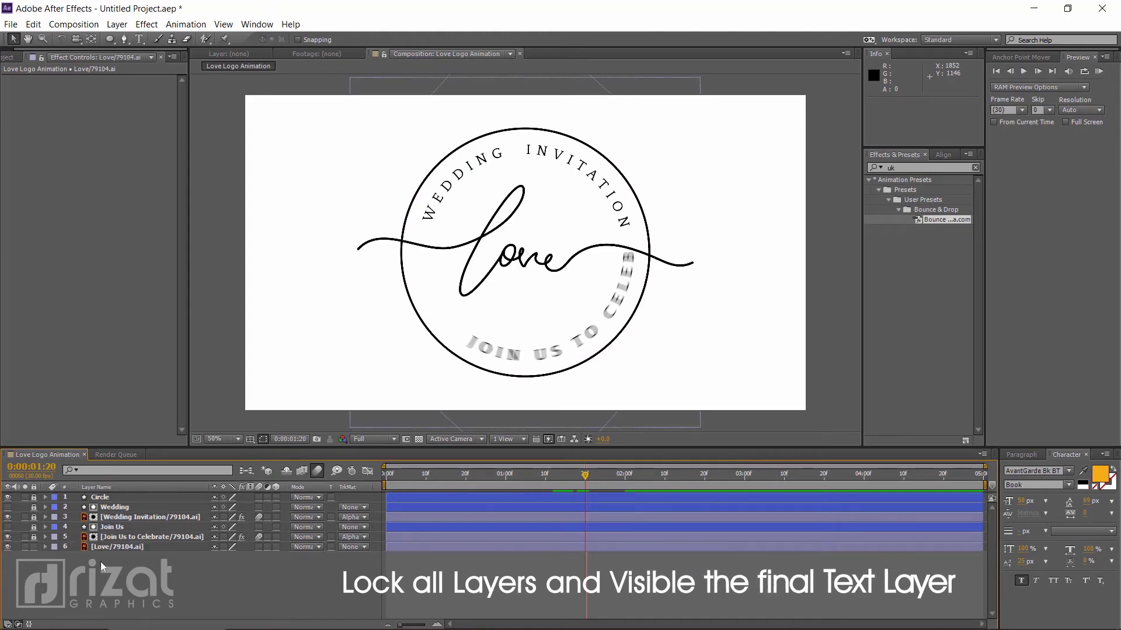
{"action": "left_click", "coordinate": [100, 550]}
Zoom the composition to 100% and pan to the left flourish, ready to draw with the Pen
{"action": "key", "text": "slash"}
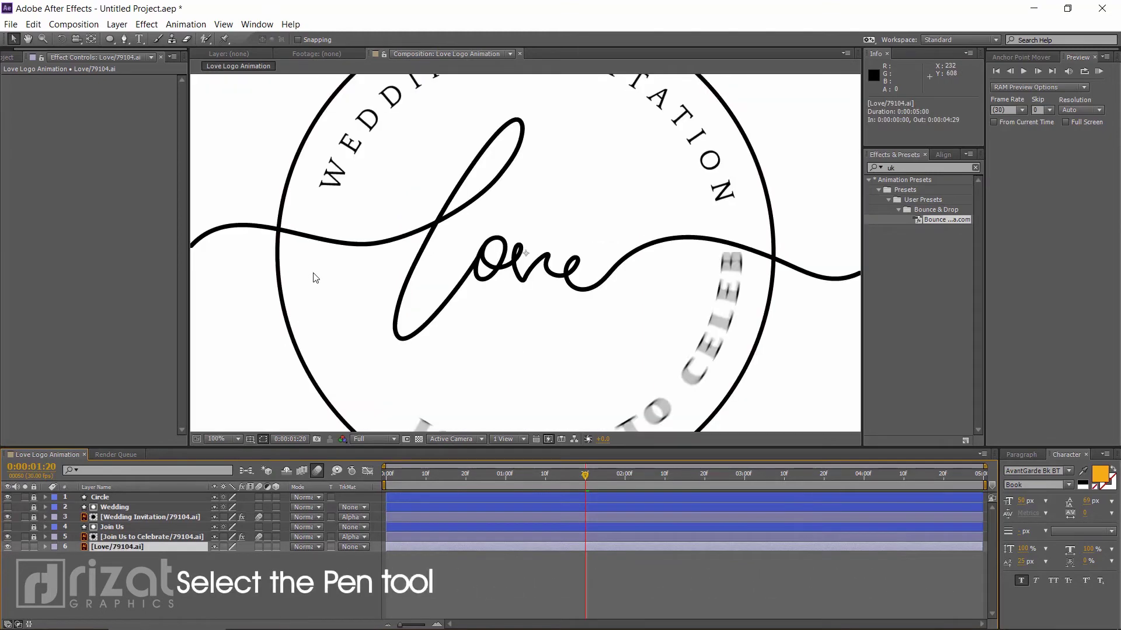
{"action": "left_click_drag", "start_coordinate": [299, 321], "coordinate": [383, 308]}
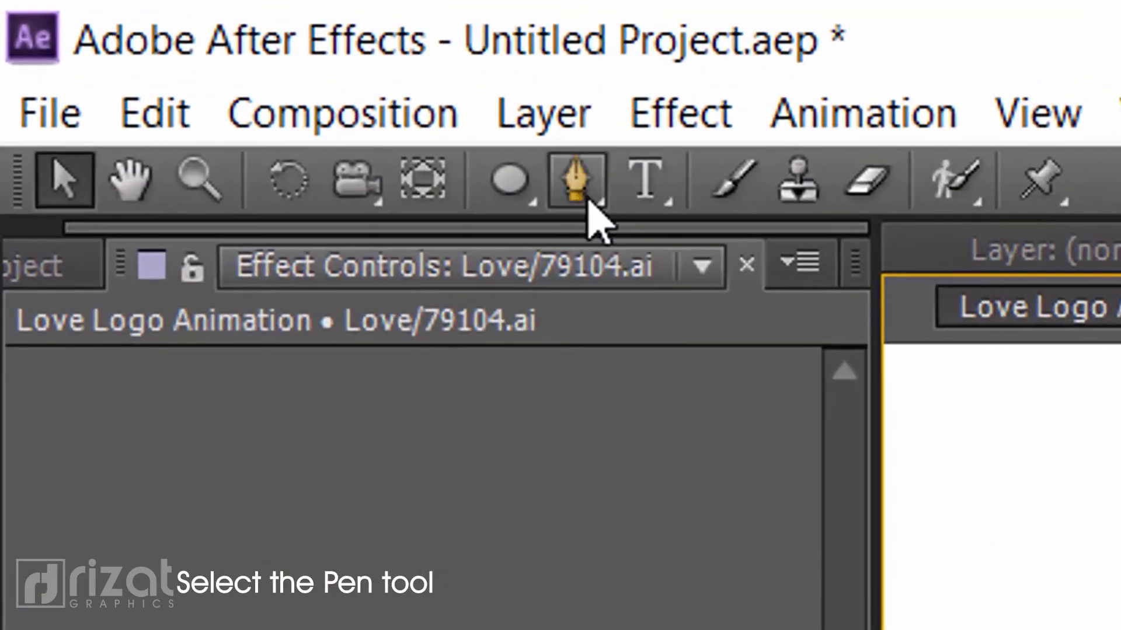
{"action": "left_click", "coordinate": [587, 199]}
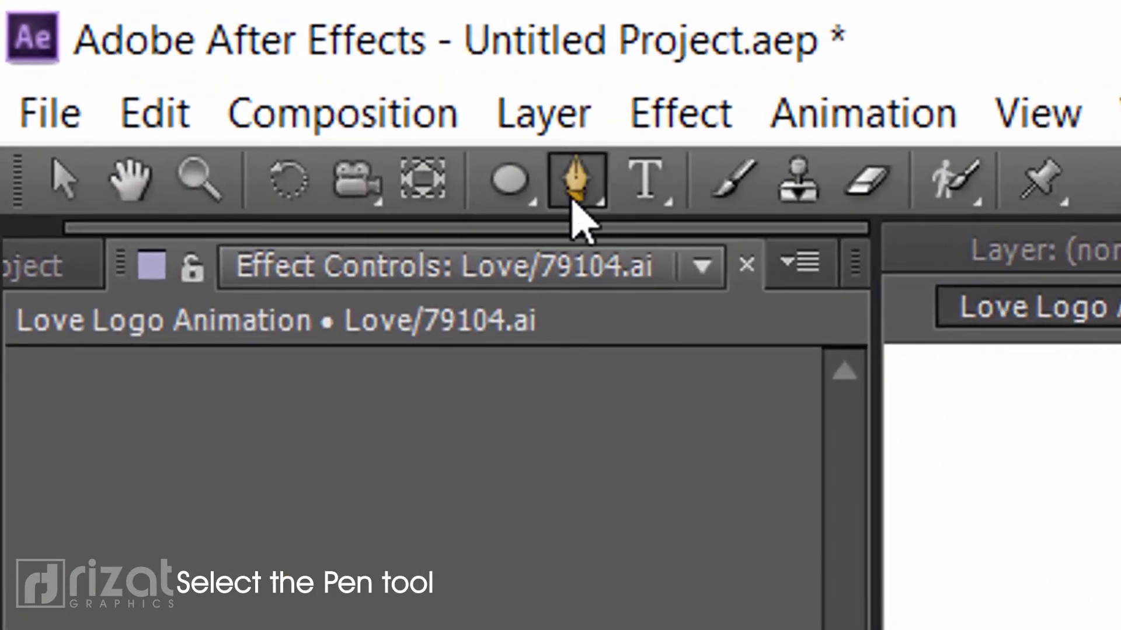
{"action": "key", "text": "g"}
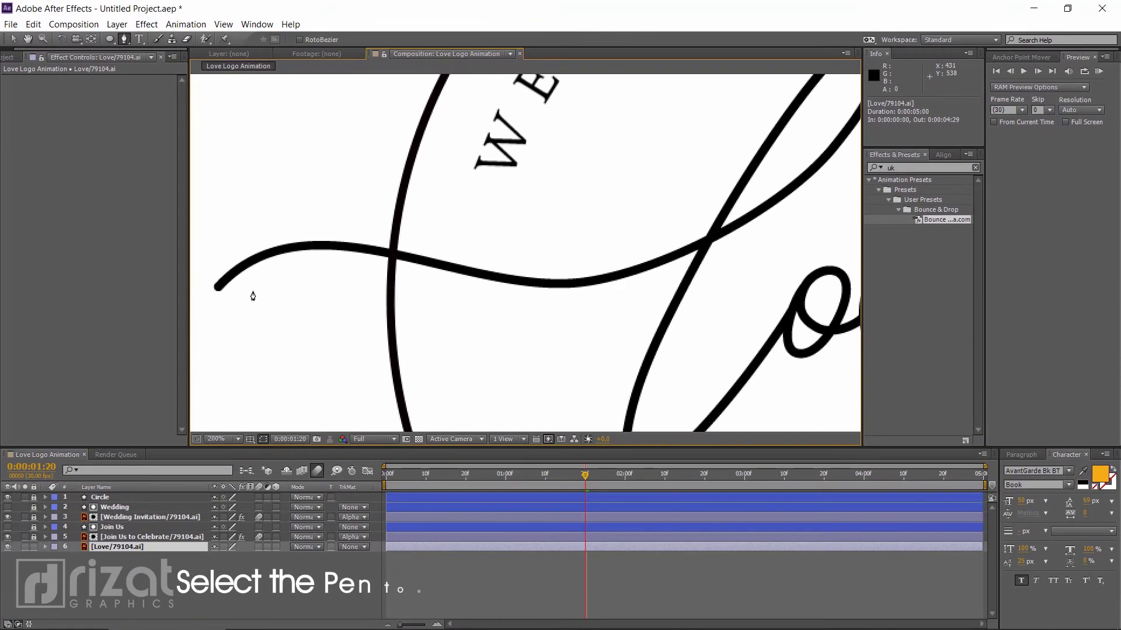
Start Mask 1 at the flourish's left end and trace it around the loop of the l
{"action": "left_click", "coordinate": [211, 297]}
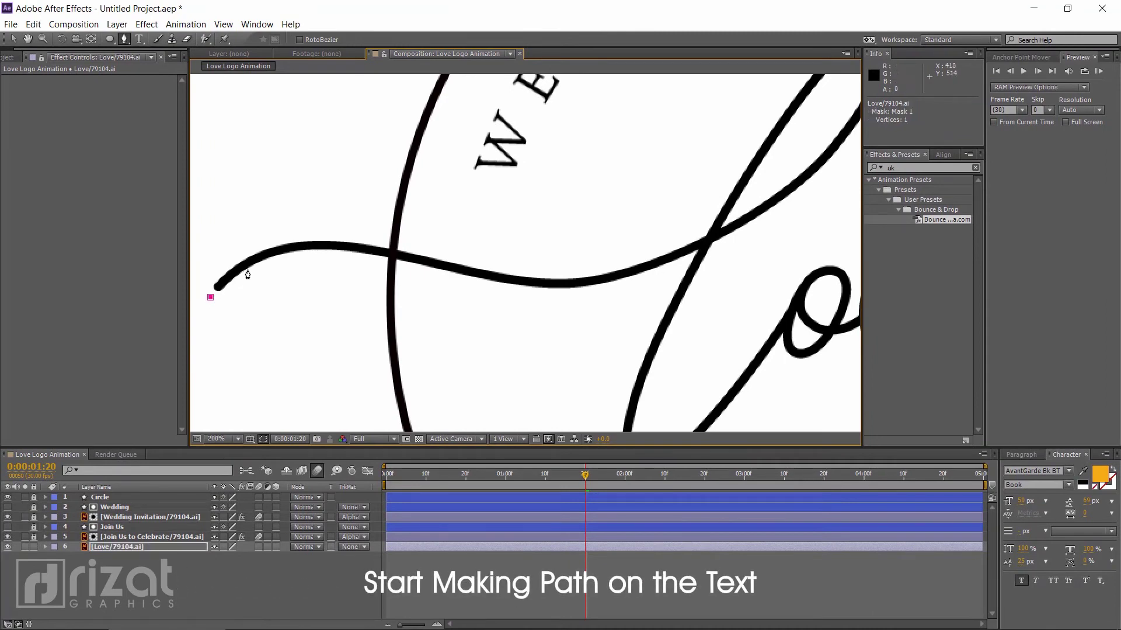
{"action": "left_click_drag", "start_coordinate": [306, 251], "coordinate": [315, 248]}
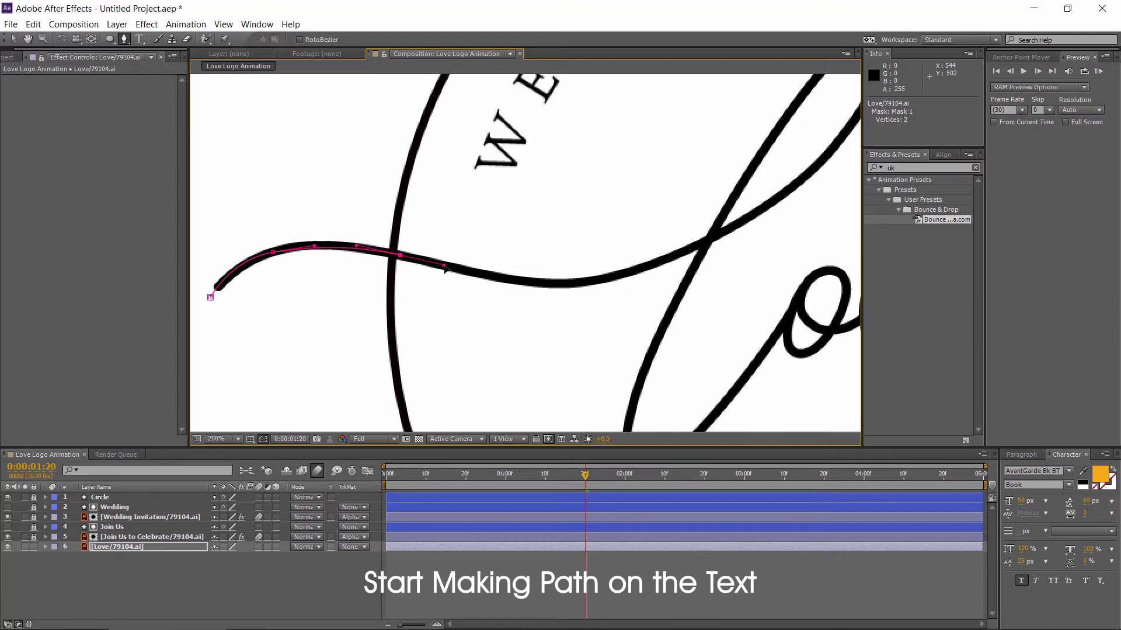
{"action": "left_click_drag", "start_coordinate": [595, 286], "coordinate": [646, 275]}
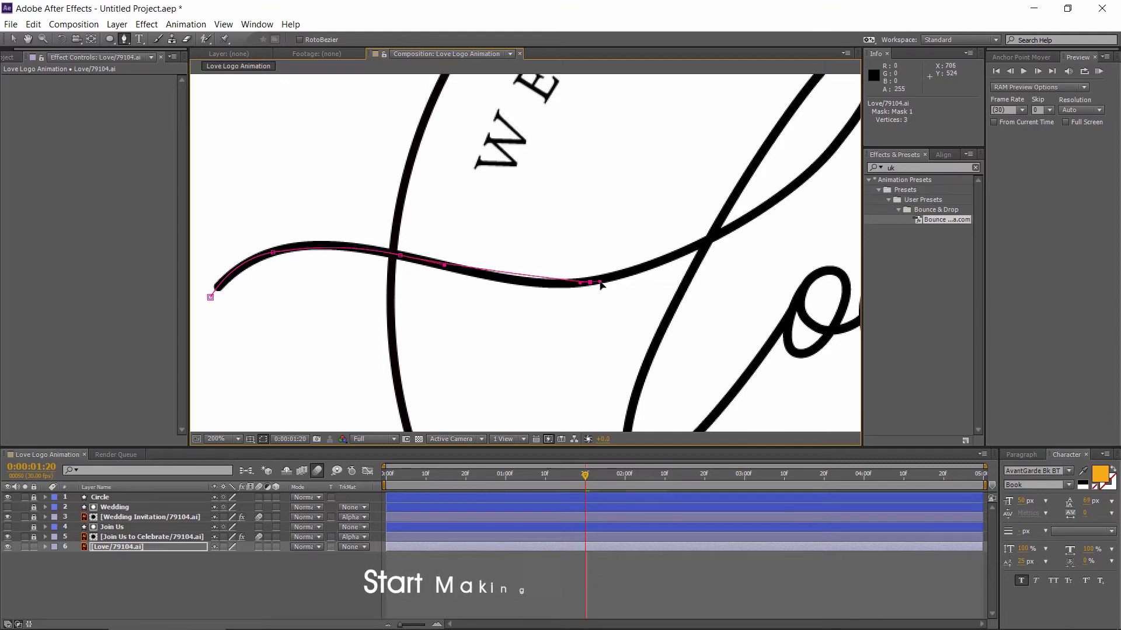
{"action": "left_click", "coordinate": [490, 182]}
{"action": "left_click", "coordinate": [394, 348]}
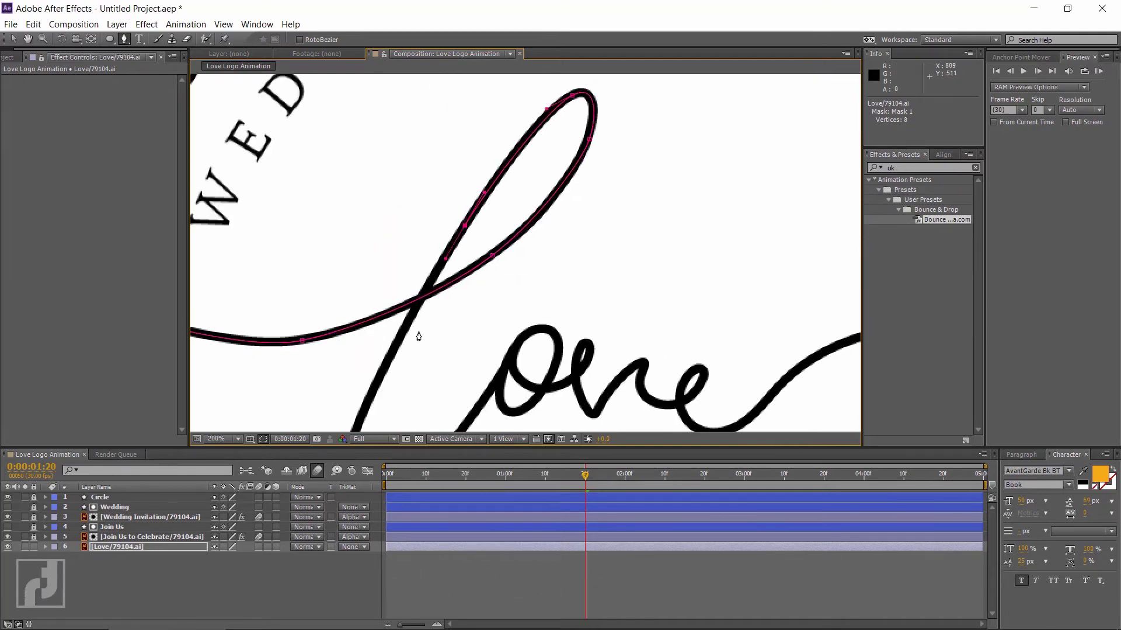
Continue the mask along the right tail to complete the 32-point script path
{"action": "scroll", "coordinate": [415, 332], "scroll_direction": "down", "scroll_amount": 5}
{"action": "left_click_drag", "start_coordinate": [325, 347], "coordinate": [330, 368]}
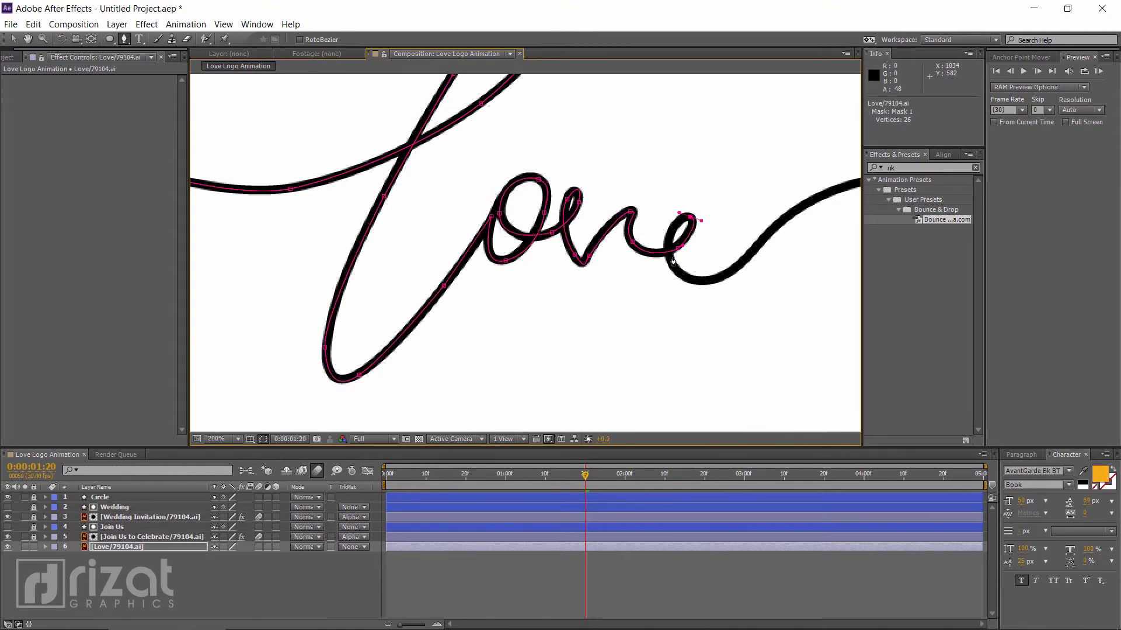
{"action": "scroll", "coordinate": [523, 298], "scroll_direction": "down", "scroll_amount": 3}
{"action": "scroll", "coordinate": [616, 236], "scroll_direction": "up", "scroll_amount": 3}
{"action": "left_click", "coordinate": [616, 233]}
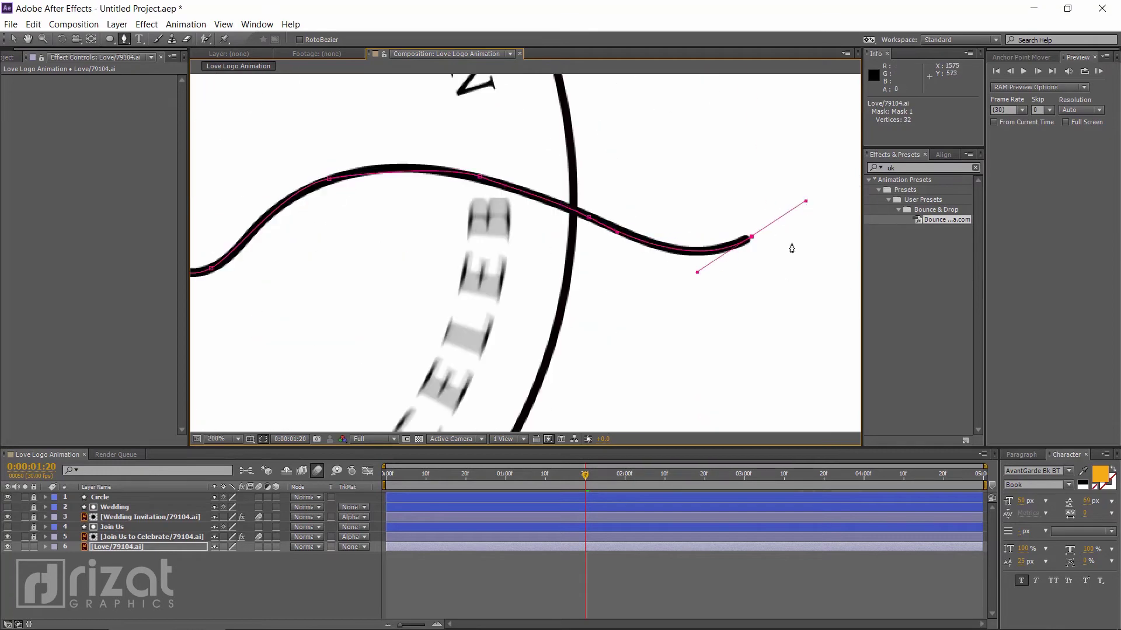
{"action": "scroll", "coordinate": [791, 248], "scroll_direction": "down", "scroll_amount": 4}
{"action": "left_click_drag", "start_coordinate": [464, 255], "coordinate": [596, 259]}
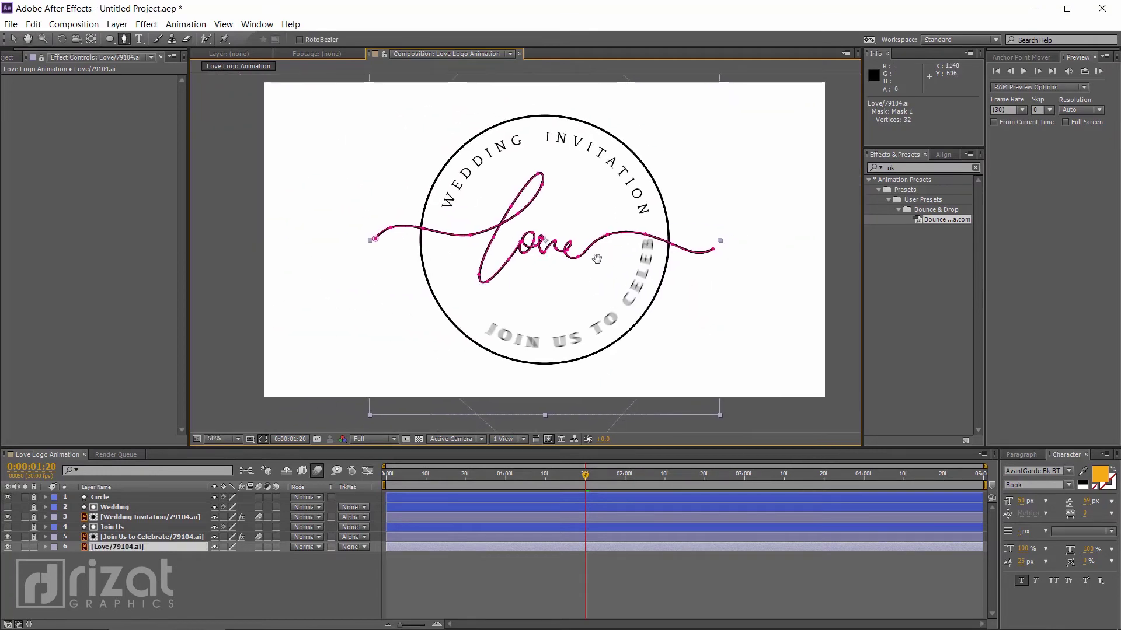
{"action": "scroll", "coordinate": [596, 258], "scroll_direction": "up", "scroll_amount": 2}
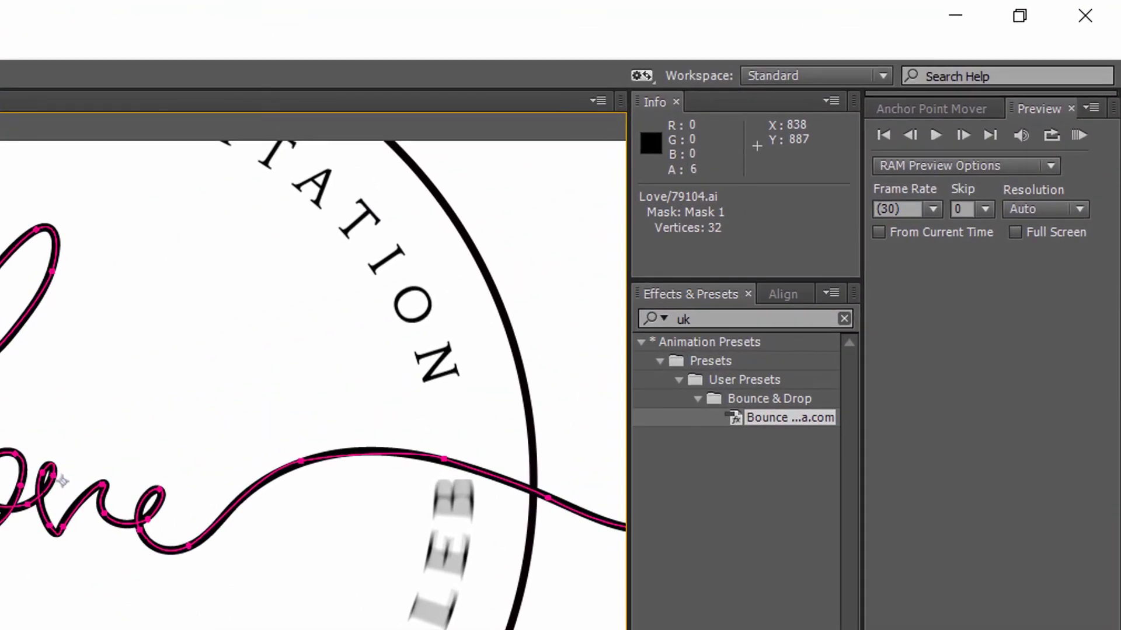
Search Effects & Presets for 'stroke' and apply the Stroke effect to the Love layer
{"action": "double_click", "coordinate": [721, 318]}
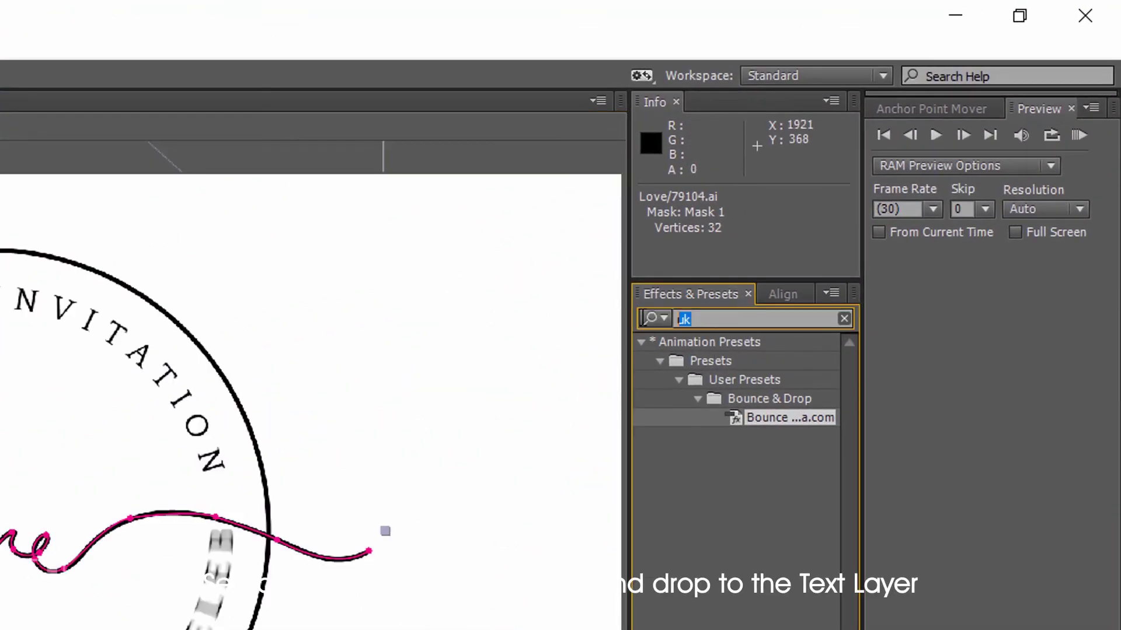
{"action": "type", "text": "stroke"}
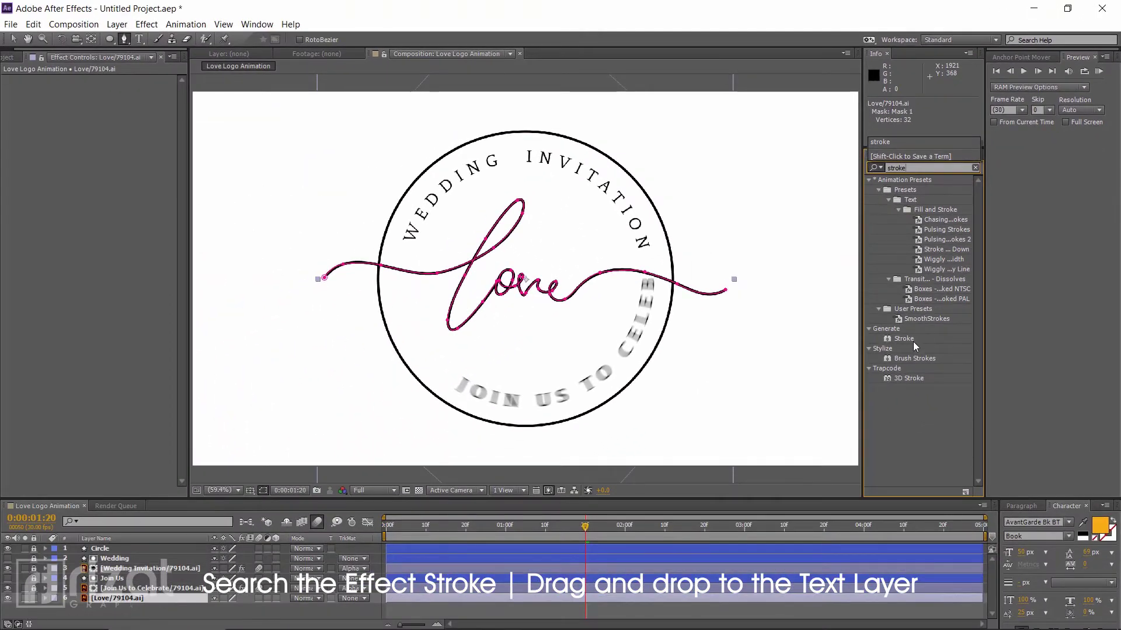
{"action": "left_click_drag", "start_coordinate": [914, 343], "coordinate": [123, 603]}
{"action": "key", "text": "v"}
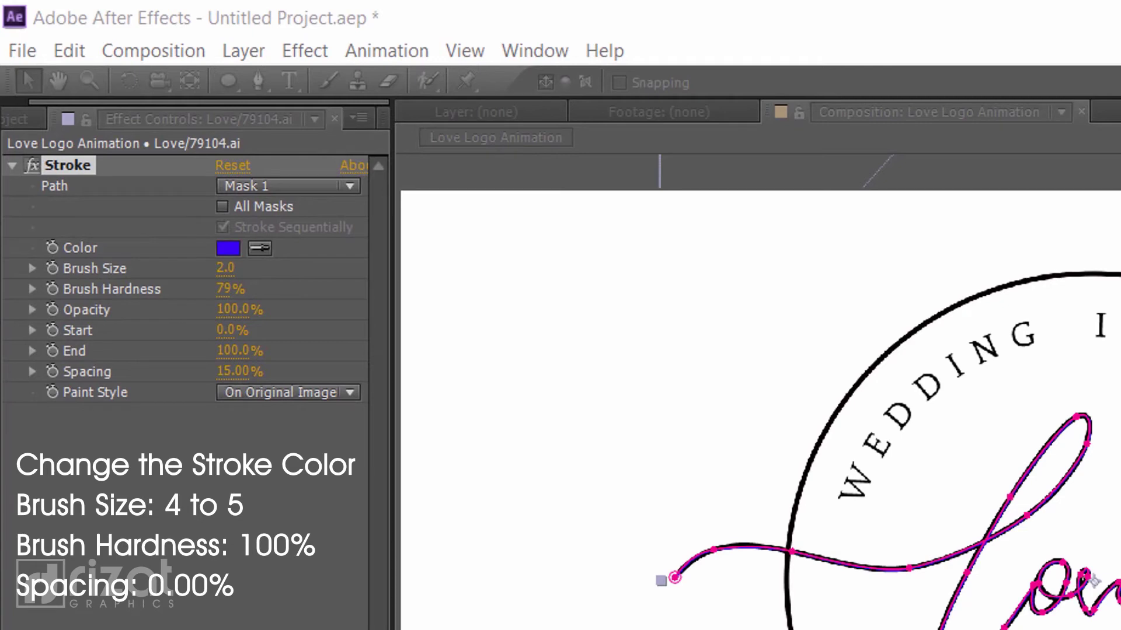
Set the Stroke to Brush Size 4.8, Hardness 100% and Spacing 0%
{"action": "scroll", "coordinate": [1085, 578], "scroll_direction": "up", "scroll_amount": 2}
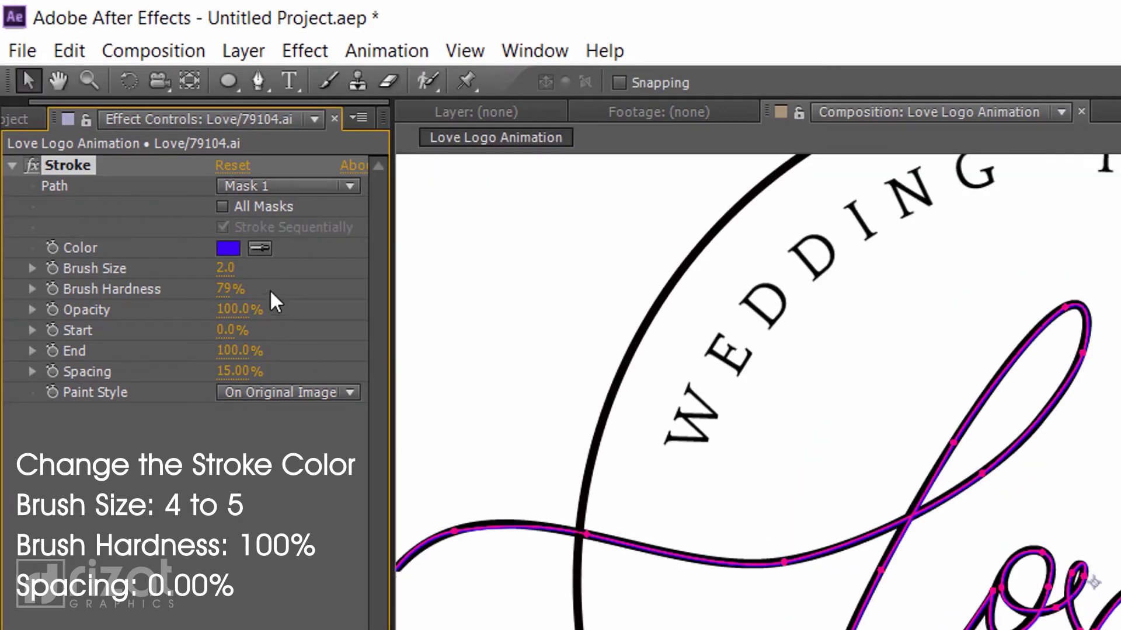
{"action": "left_click_drag", "start_coordinate": [231, 267], "coordinate": [248, 267]}
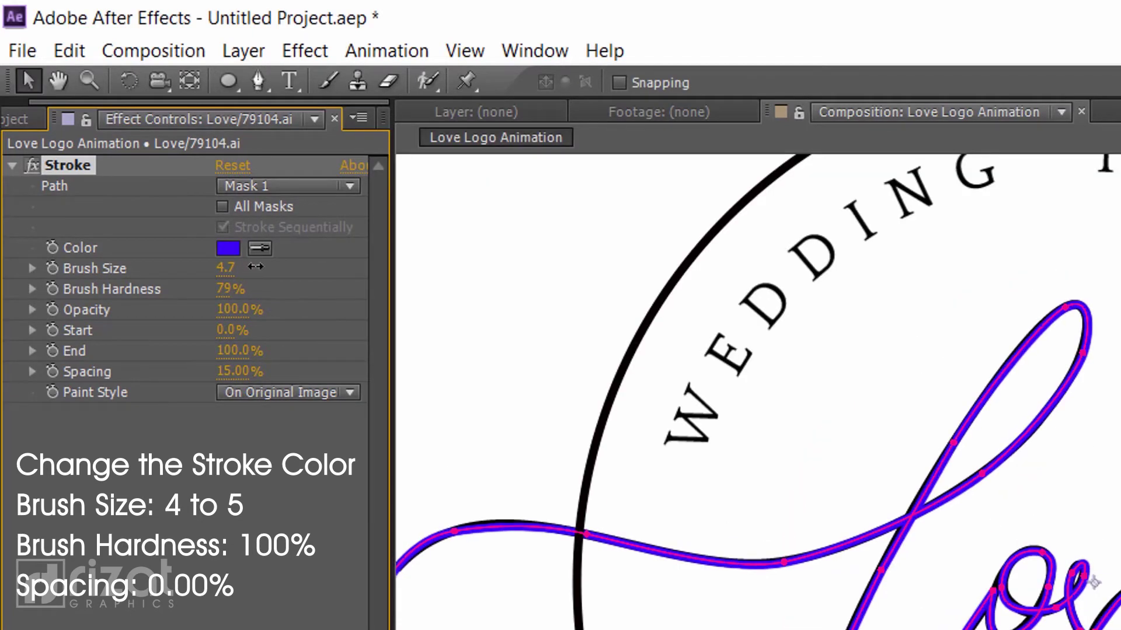
{"action": "left_click_drag", "start_coordinate": [402, 294], "coordinate": [271, 304]}
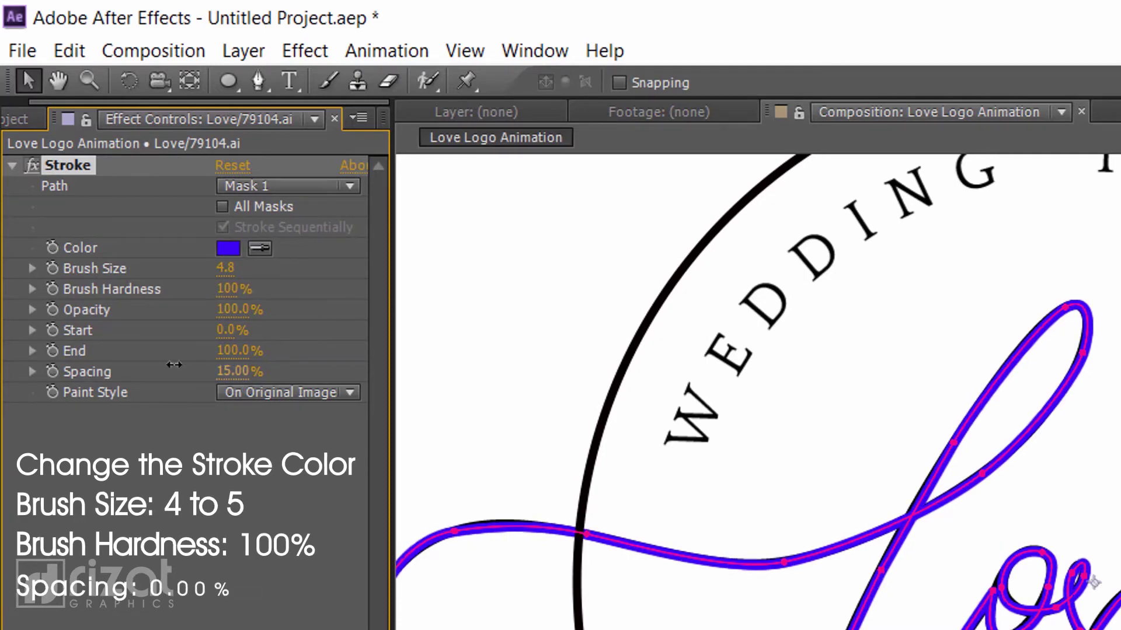
{"action": "left_click_drag", "start_coordinate": [243, 371], "coordinate": [210, 371]}
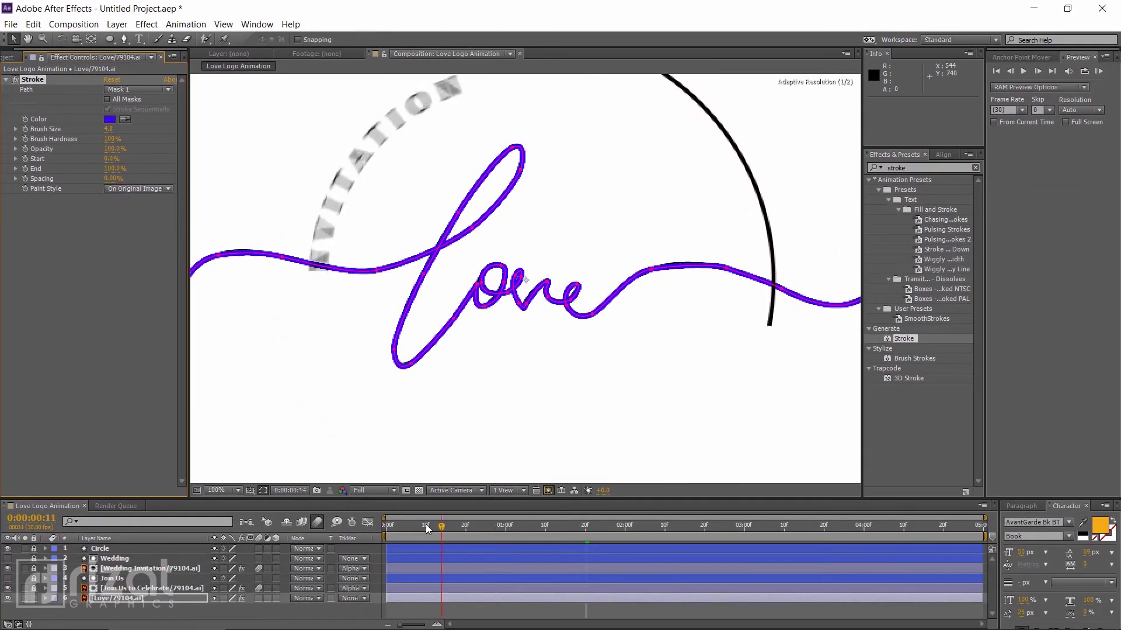
{"action": "mouse_move", "coordinate": [426, 524]}
{"action": "left_mouse_down"}
{"action": "mouse_move", "coordinate": [380, 535]}
{"action": "mouse_move", "coordinate": [425, 534]}
{"action": "left_mouse_up"}
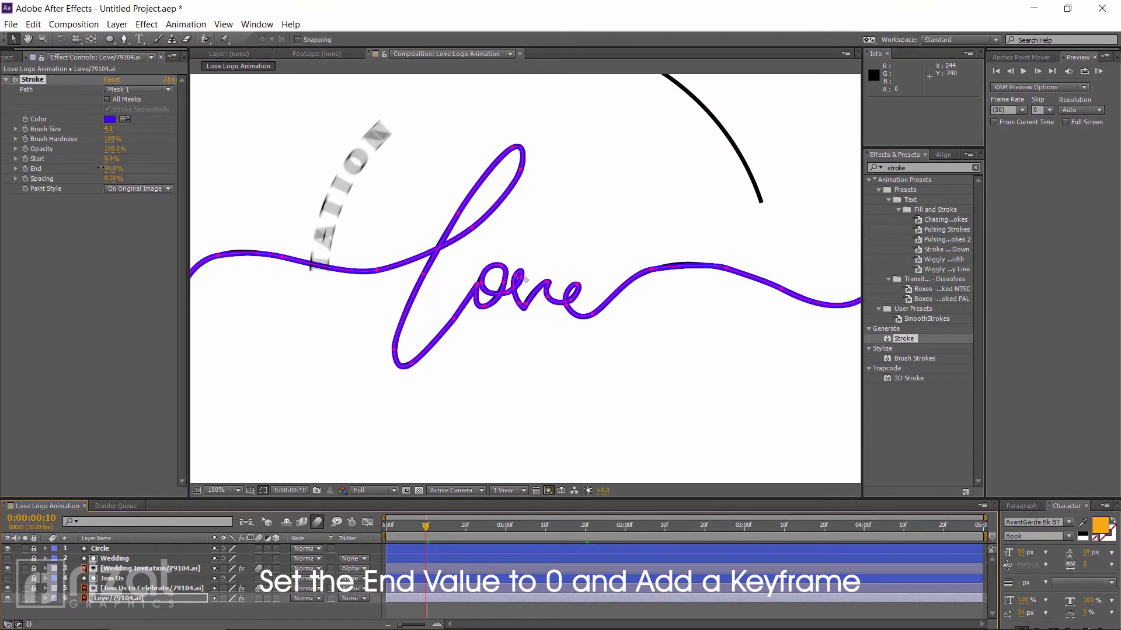
Keyframe the Love Stroke's End from 0% near the start to 100% a few seconds later
{"action": "left_click_drag", "start_coordinate": [100, 168], "coordinate": [47, 209]}
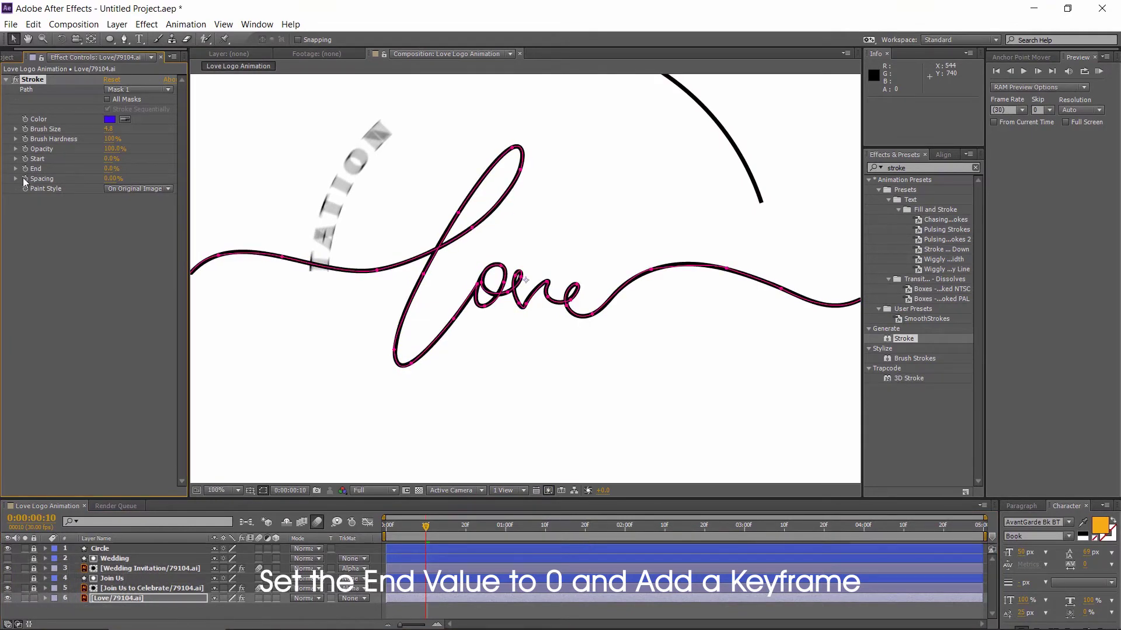
{"action": "left_click_drag", "start_coordinate": [429, 530], "coordinate": [665, 534]}
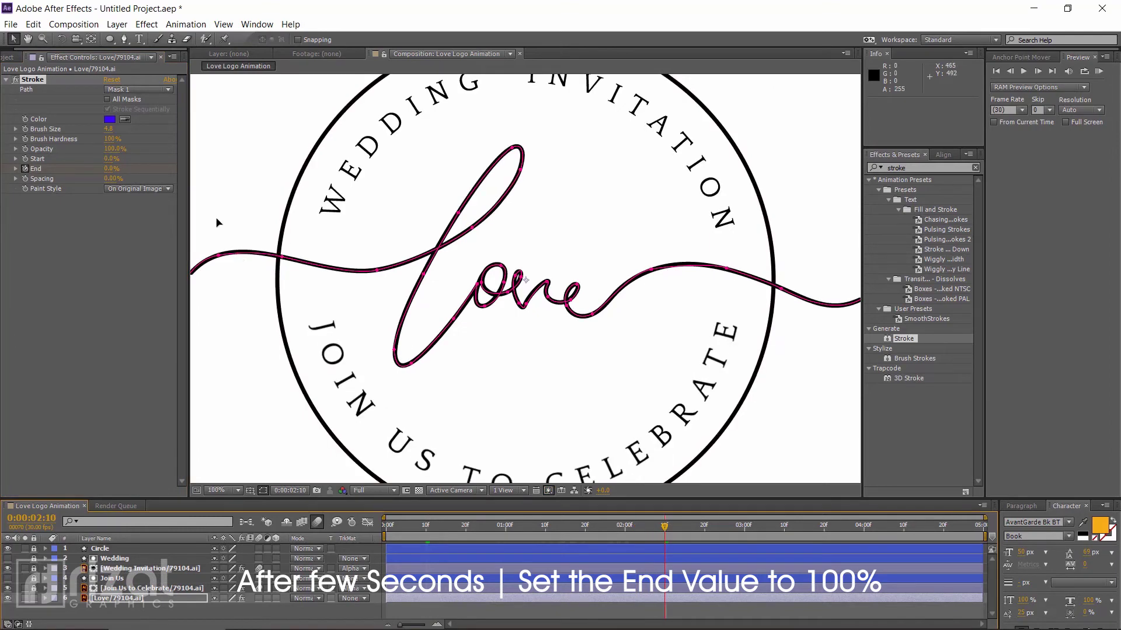
{"action": "left_click_drag", "start_coordinate": [114, 169], "coordinate": [192, 167]}
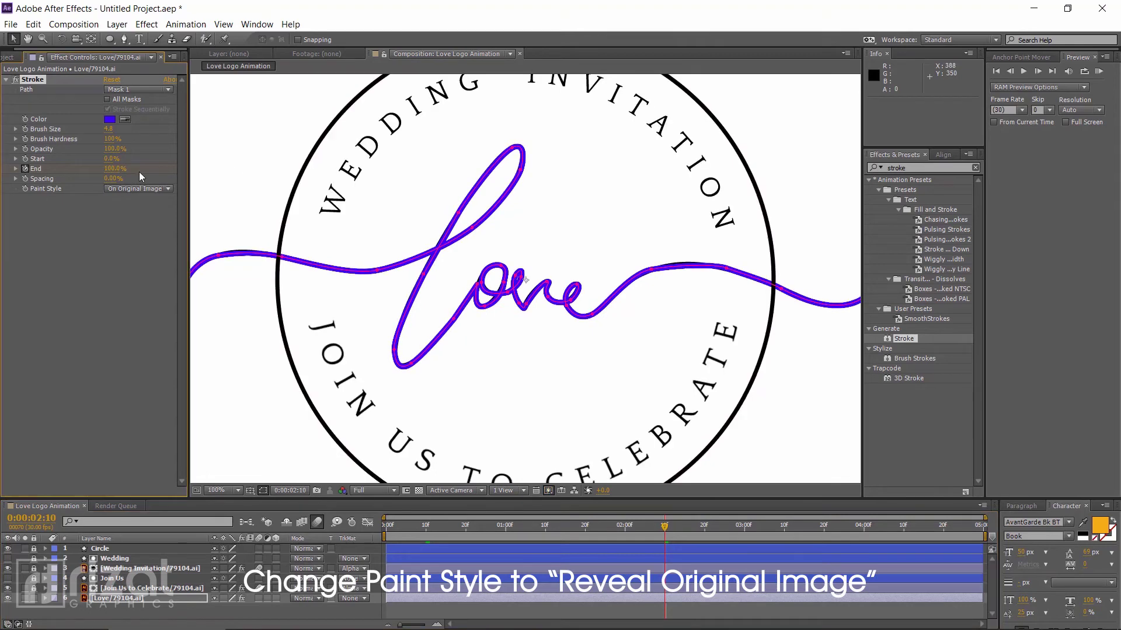
Change the Stroke Paint Style to Reveal Original Image and scrub the opening to check it
{"action": "left_click", "coordinate": [136, 190]}
{"action": "left_click", "coordinate": [140, 232]}
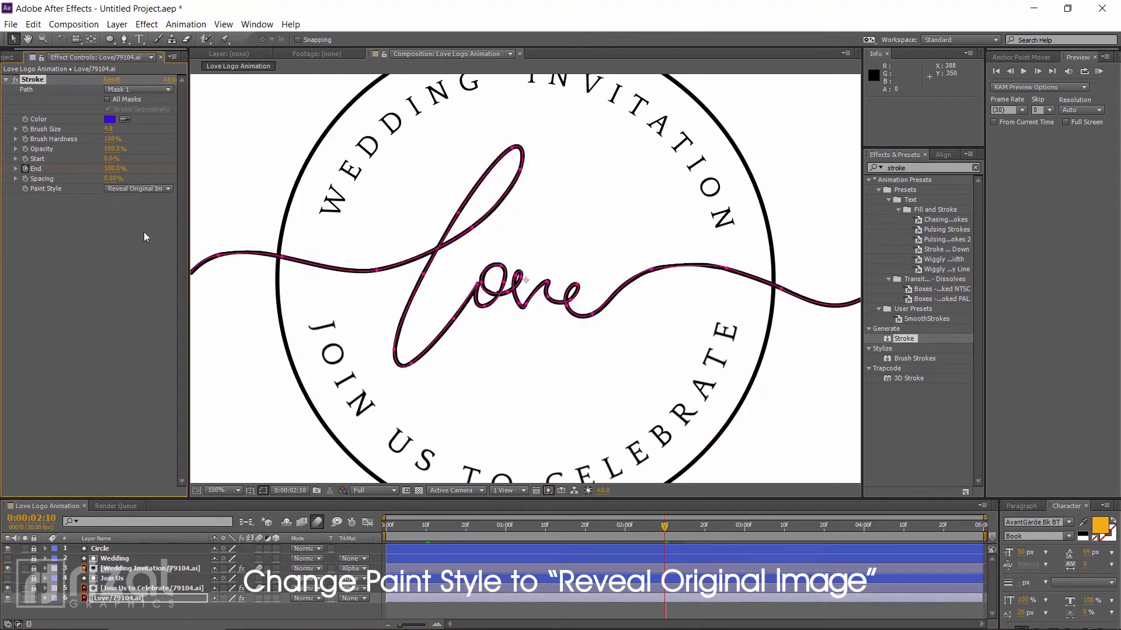
{"action": "left_click", "coordinate": [388, 530]}
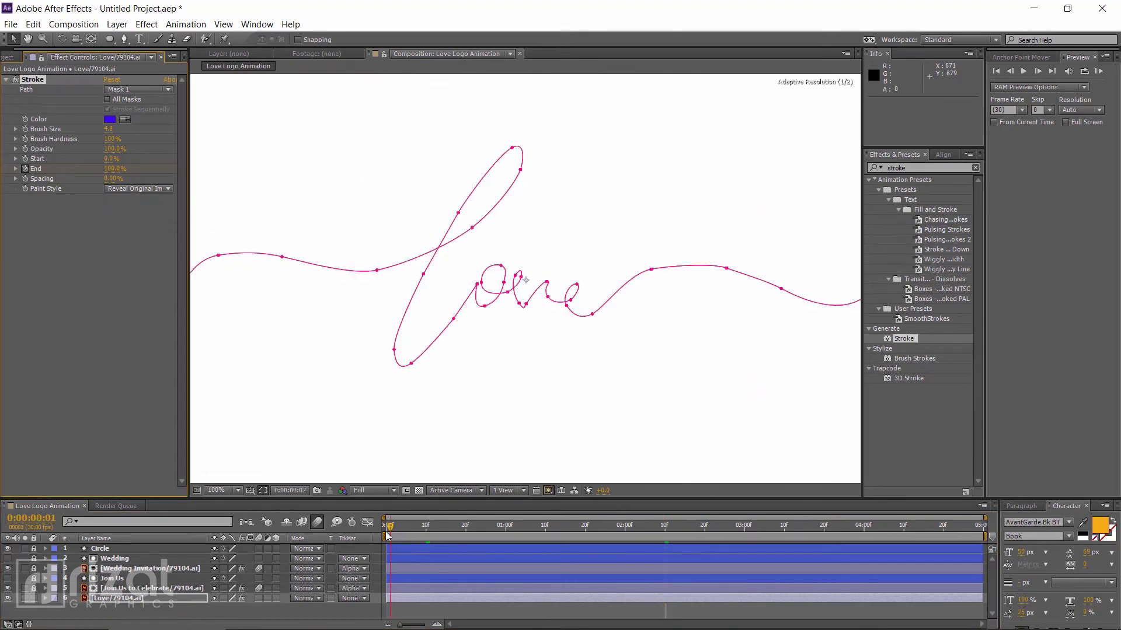
{"action": "mouse_move", "coordinate": [409, 529]}
{"action": "left_mouse_down"}
{"action": "mouse_move", "coordinate": [521, 527]}
{"action": "mouse_move", "coordinate": [739, 489]}
{"action": "left_mouse_up"}
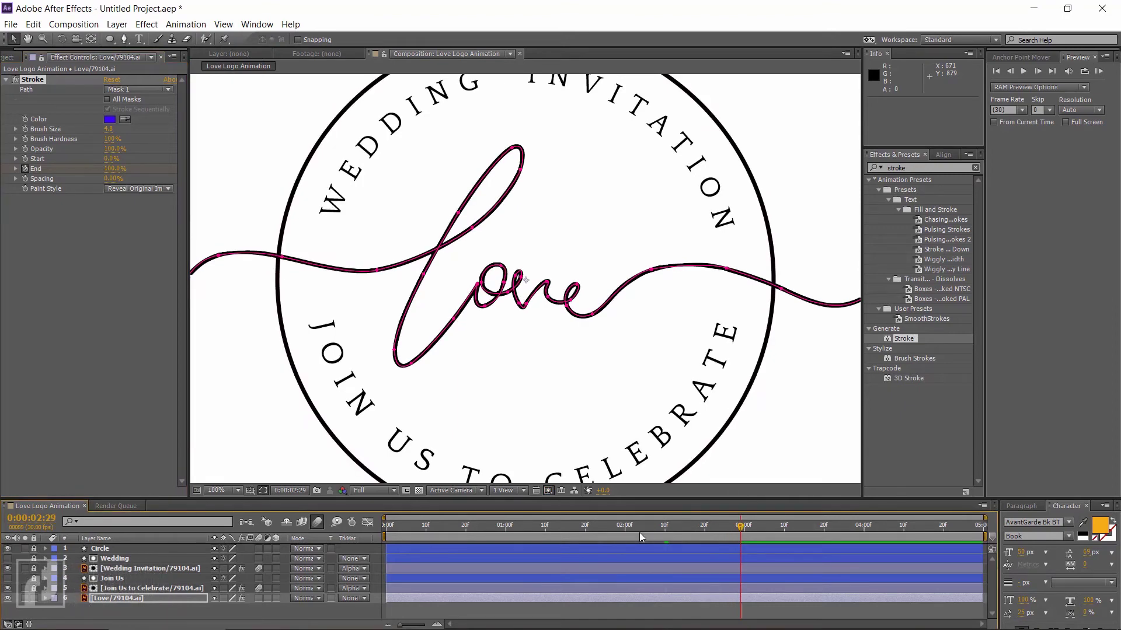
Enlarge the timeline and show only the Love layer's keyframed End property
{"action": "key", "text": "u"}
{"action": "key", "text": "F2"}
{"action": "key", "text": "u"}
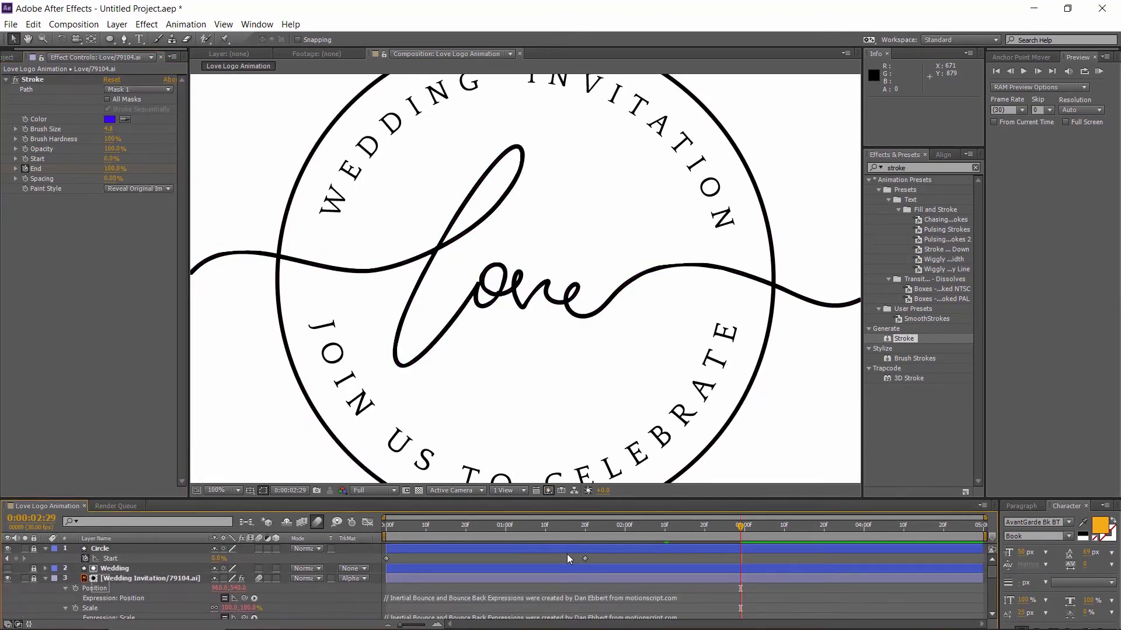
{"action": "key", "text": "u"}
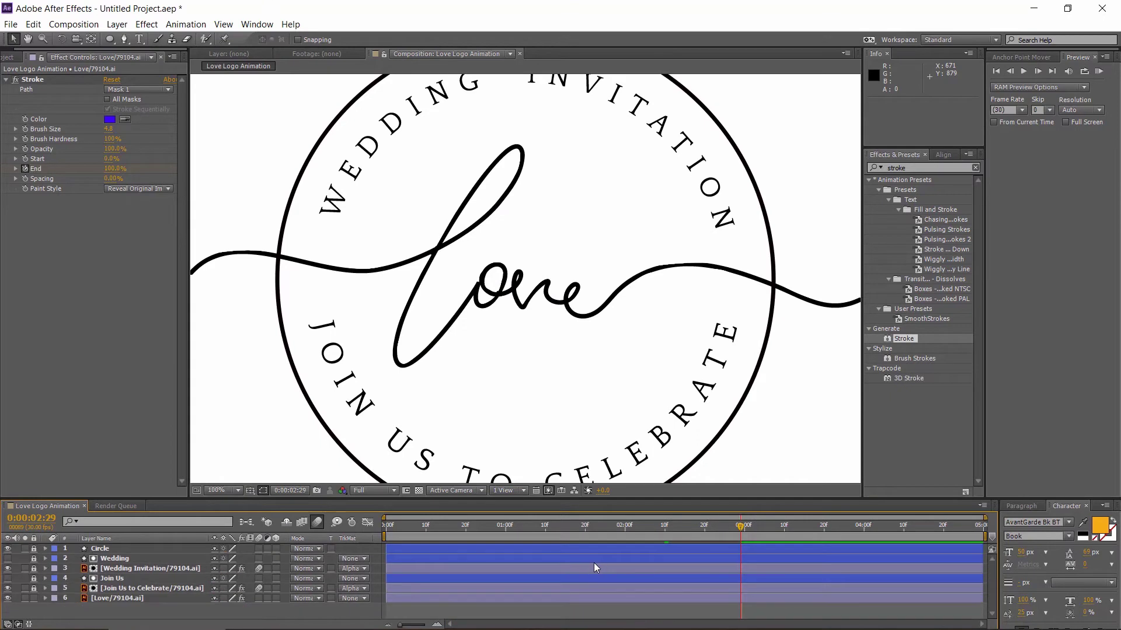
{"action": "left_click_drag", "start_coordinate": [600, 499], "coordinate": [600, 447]}
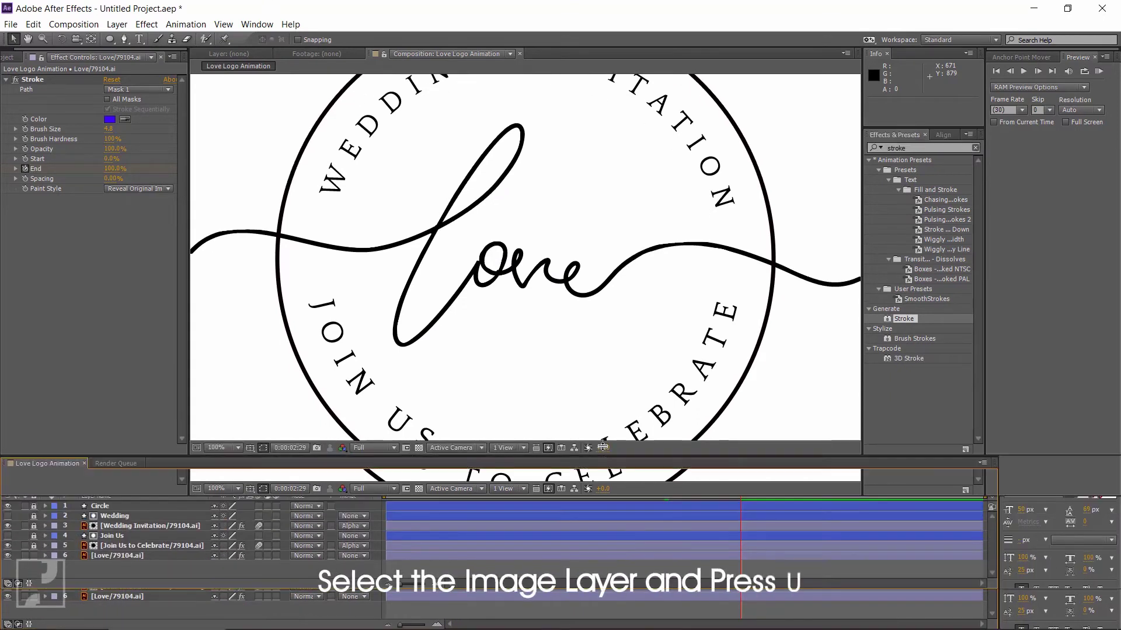
{"action": "left_click", "coordinate": [145, 545]}
{"action": "key", "text": "u"}
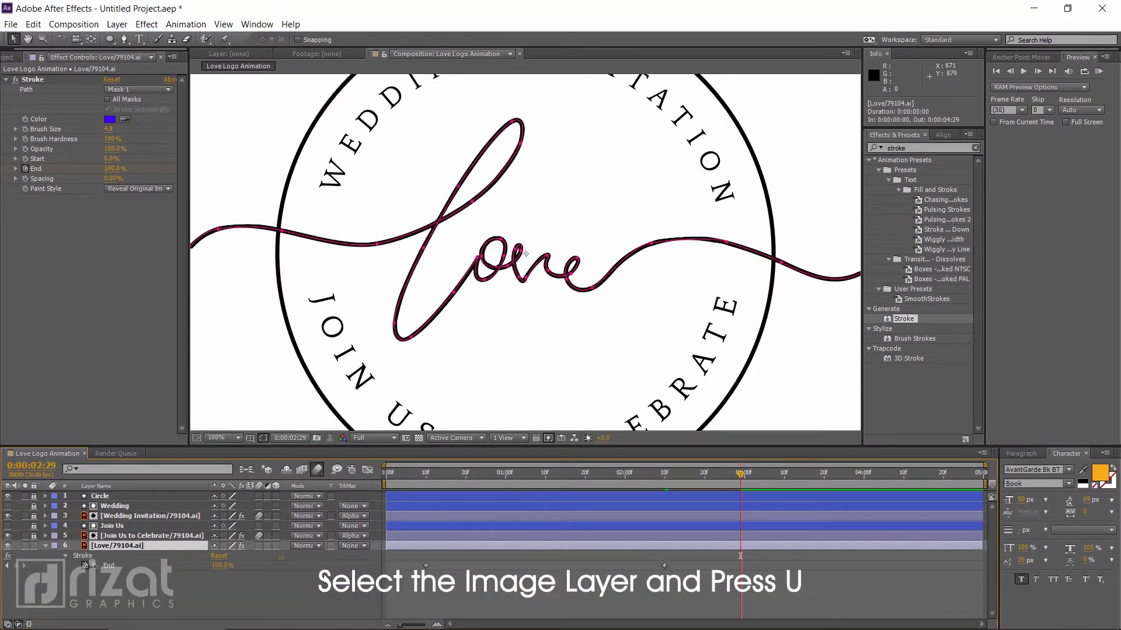
Apply Easy Ease to both Love Stroke End keyframes
{"action": "left_click_drag", "start_coordinate": [672, 569], "coordinate": [419, 576]}
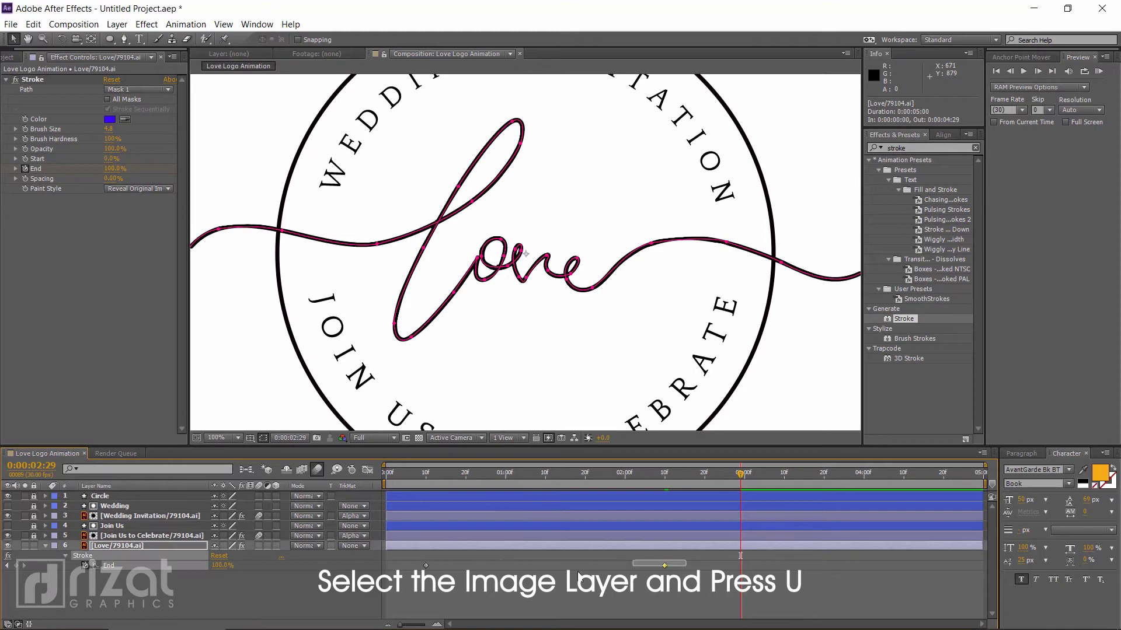
{"action": "right_click", "coordinate": [426, 565]}
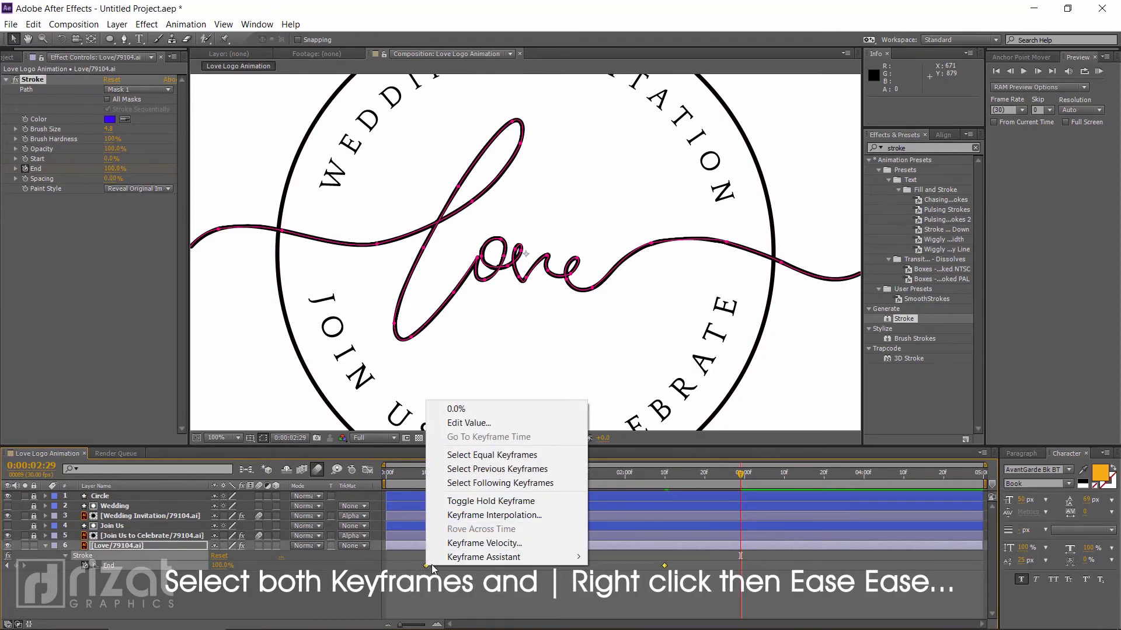
{"action": "mouse_move", "coordinate": [447, 559]}
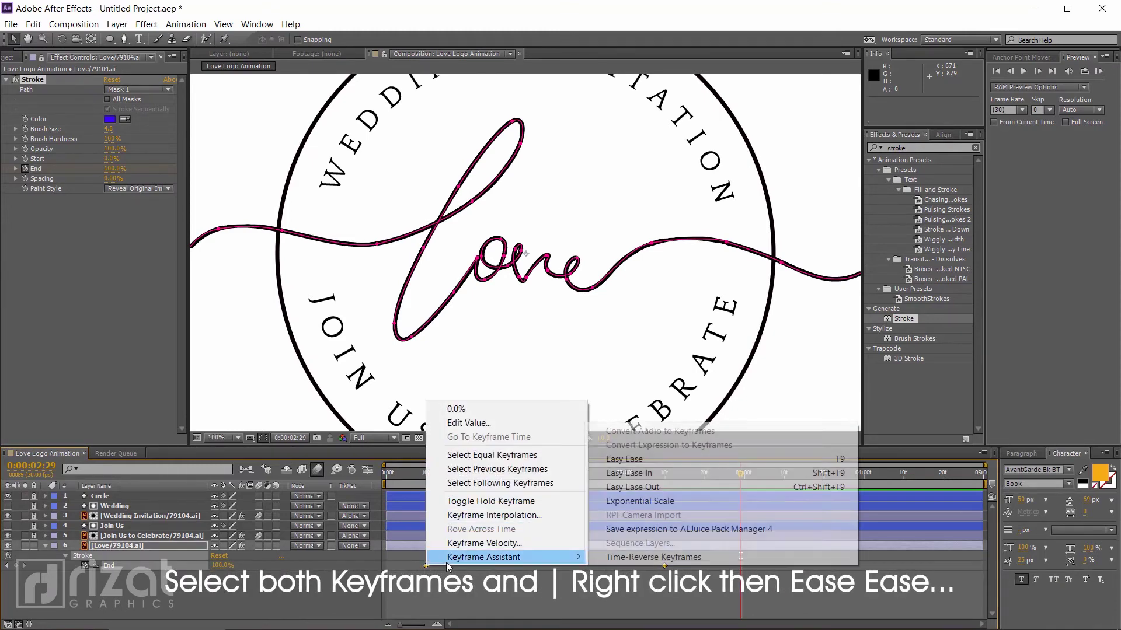
{"action": "left_click", "coordinate": [664, 465]}
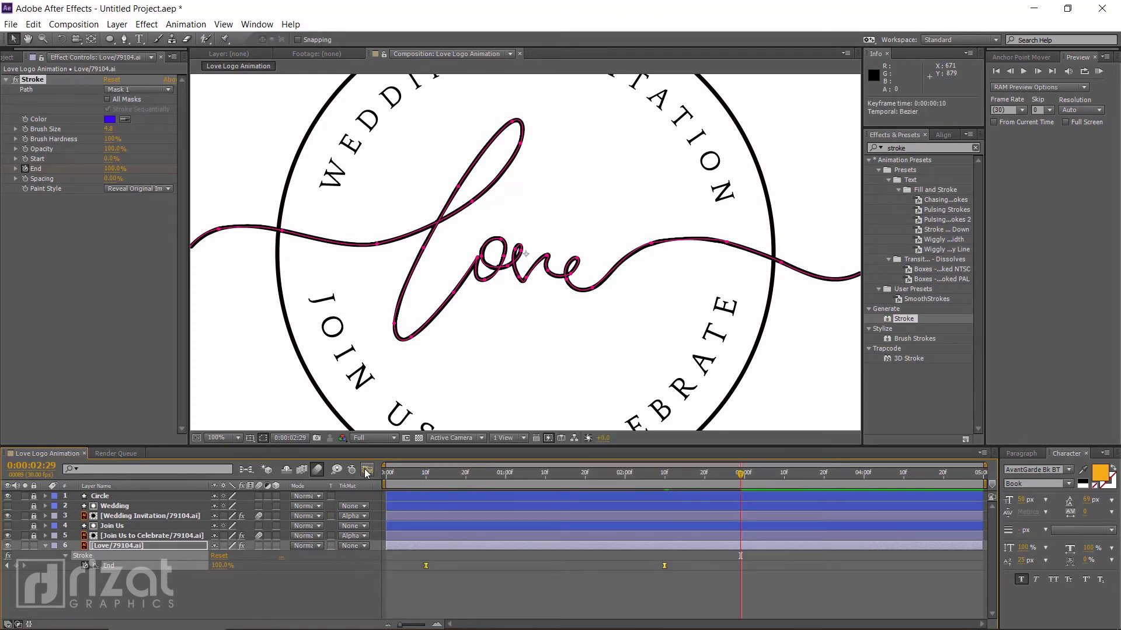
In the Graph Editor's speed graph, lengthen the ease into the final End keyframe
{"action": "left_click", "coordinate": [366, 470]}
{"action": "left_click_drag", "start_coordinate": [444, 593], "coordinate": [693, 506]}
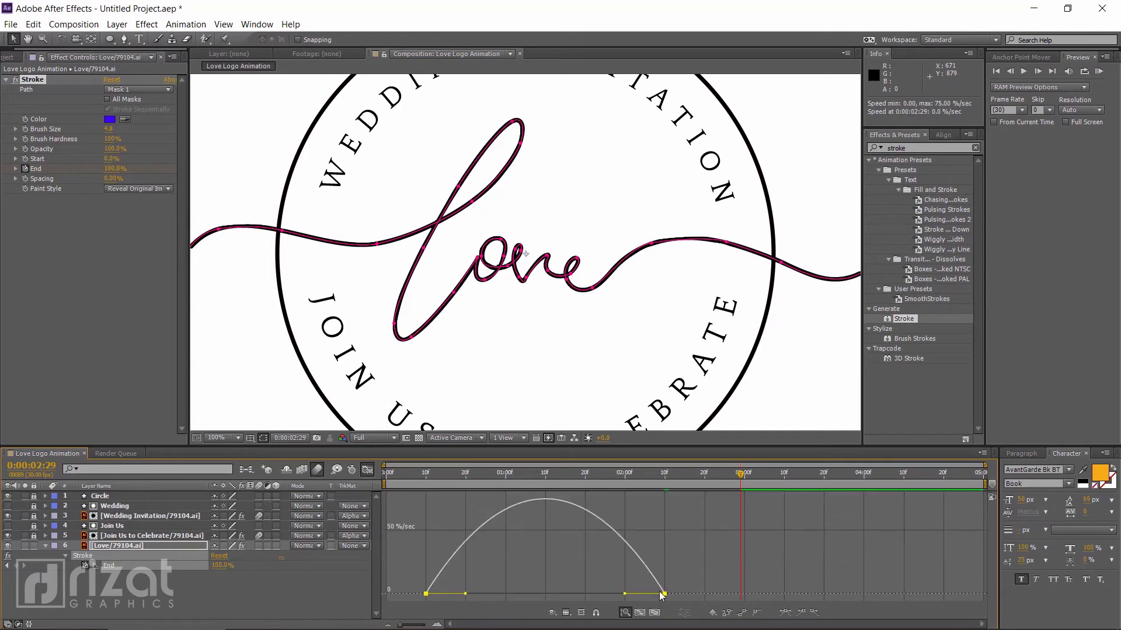
{"action": "left_click_drag", "start_coordinate": [627, 595], "coordinate": [588, 595]}
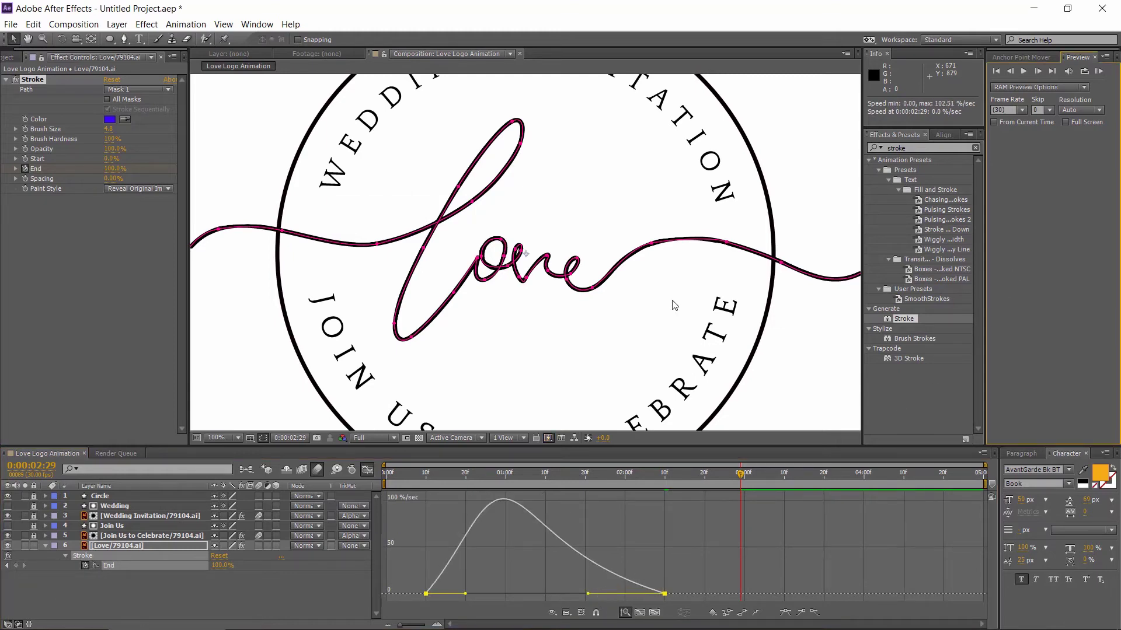
{"action": "key", "text": "comma"}
{"action": "key", "text": "comma"}
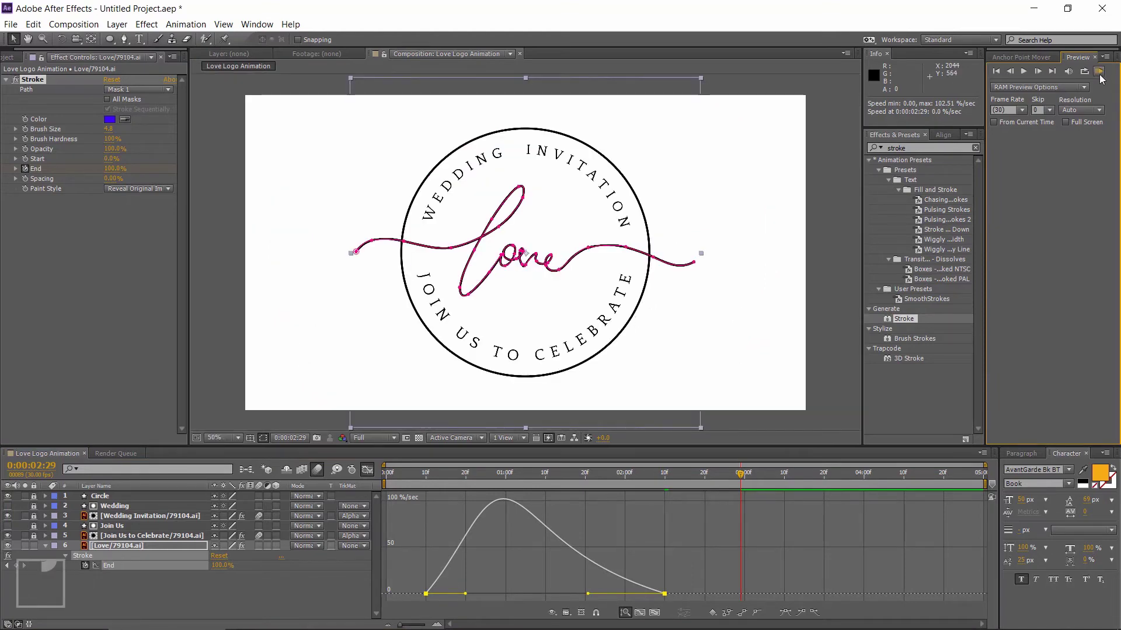
RAM preview the animation, replay it once, then stop playback
{"action": "left_click", "coordinate": [1099, 72]}
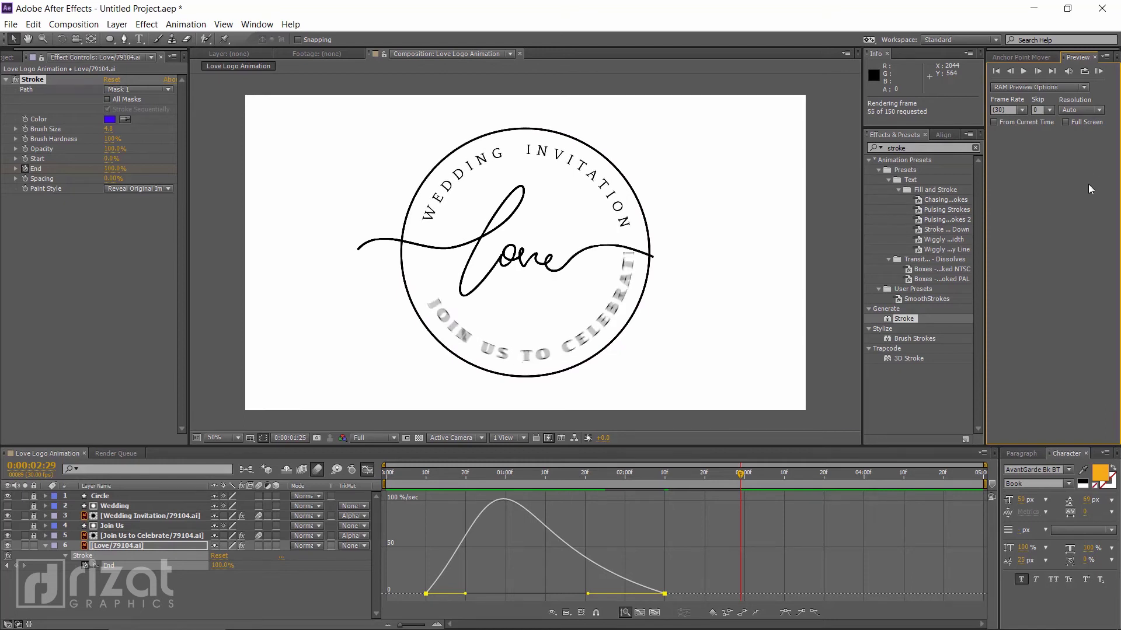
{"action": "left_click", "coordinate": [1063, 222]}
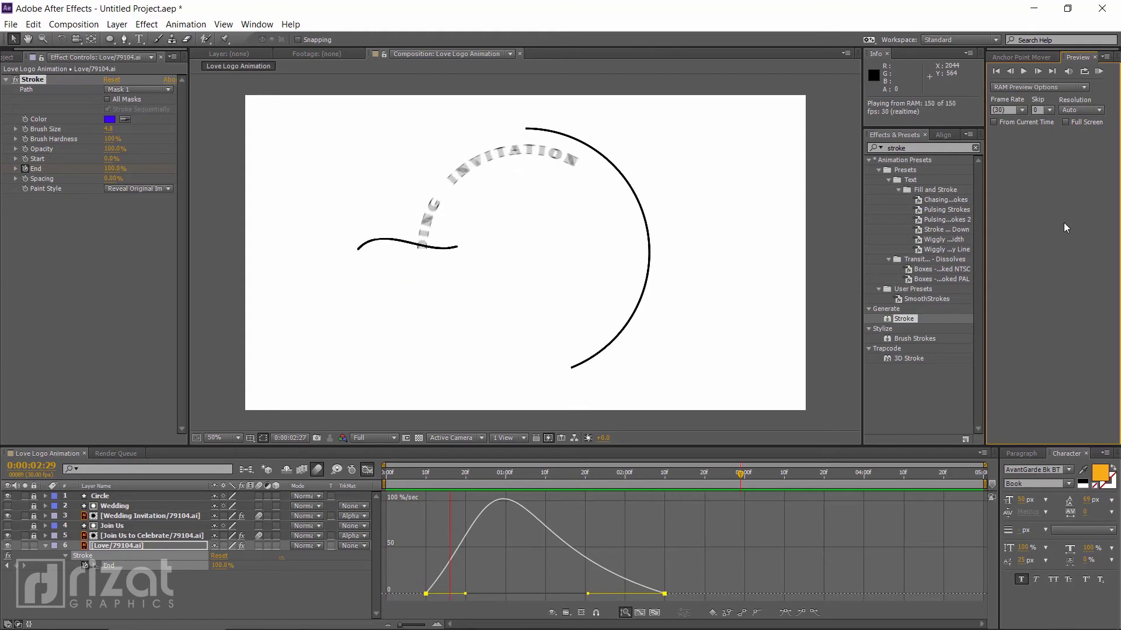
{"action": "left_click", "coordinate": [670, 416]}
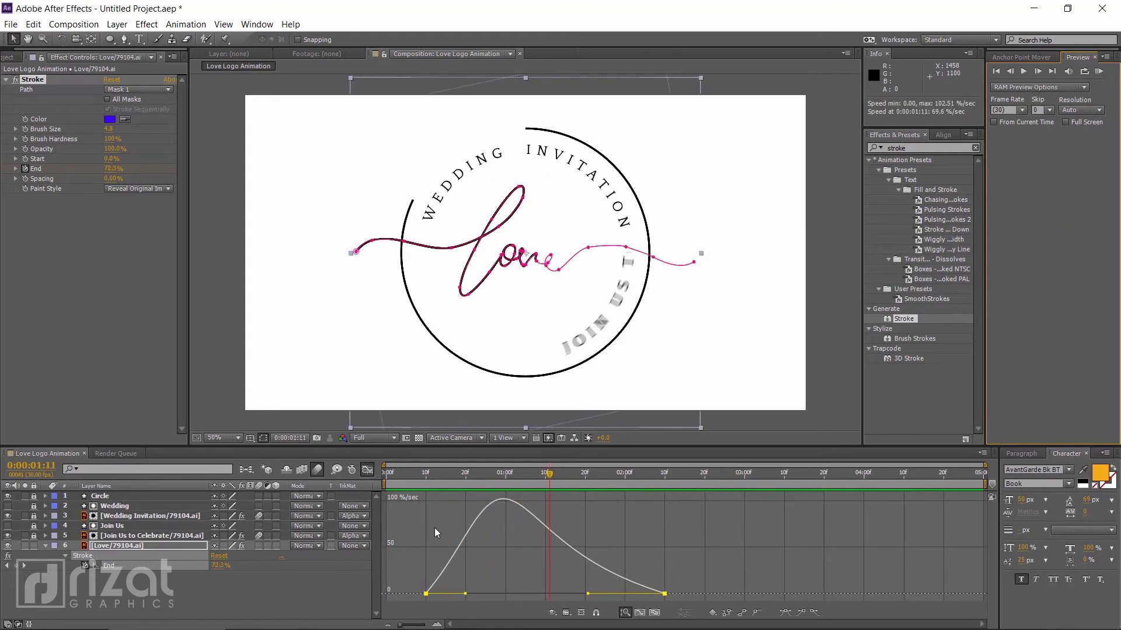
Leave the Graph Editor and shift both End keyframes later, the last to 0:00:02:19
{"action": "left_click", "coordinate": [367, 470]}
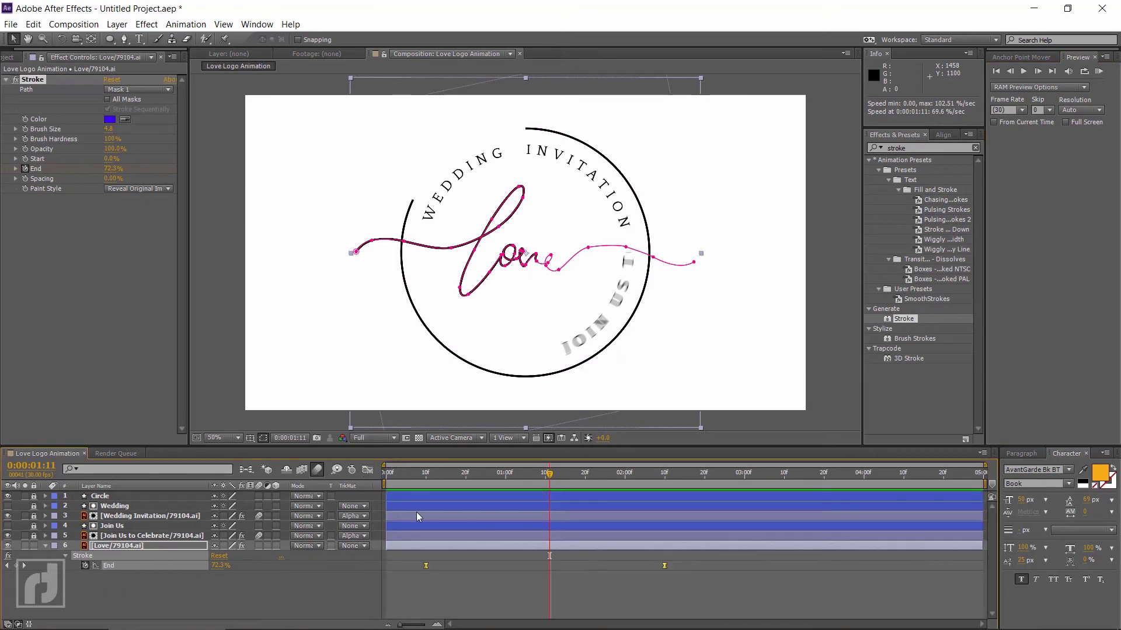
{"action": "left_click_drag", "start_coordinate": [422, 484], "coordinate": [461, 486]}
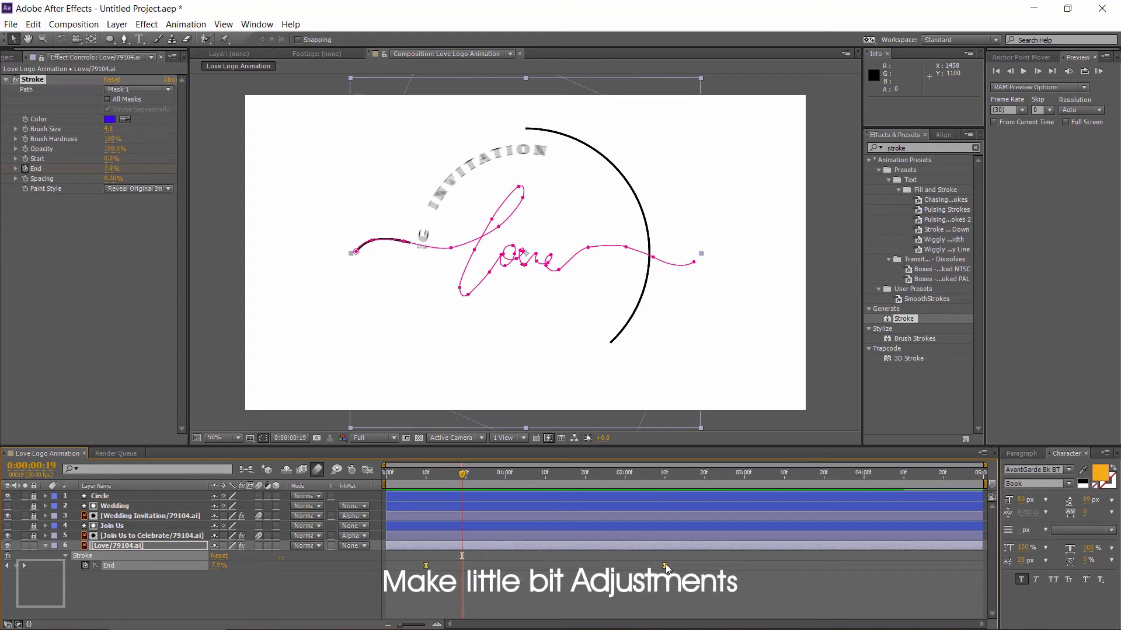
{"action": "left_click_drag", "start_coordinate": [667, 569], "coordinate": [700, 562]}
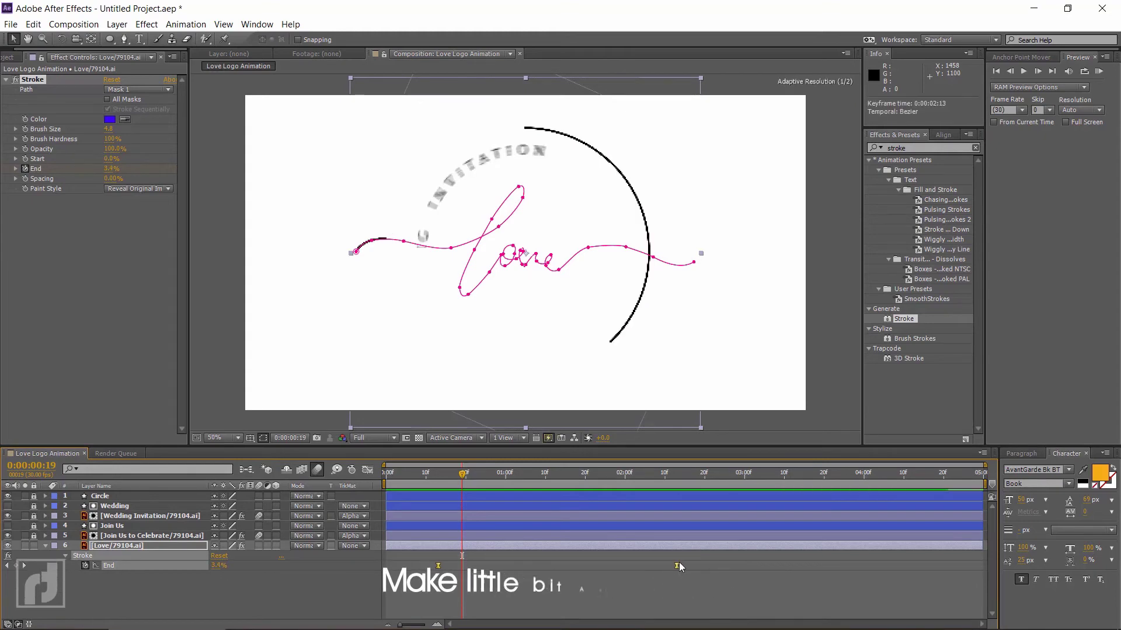
{"action": "left_click", "coordinate": [710, 578]}
{"action": "left_click_drag", "start_coordinate": [471, 474], "coordinate": [718, 489]}
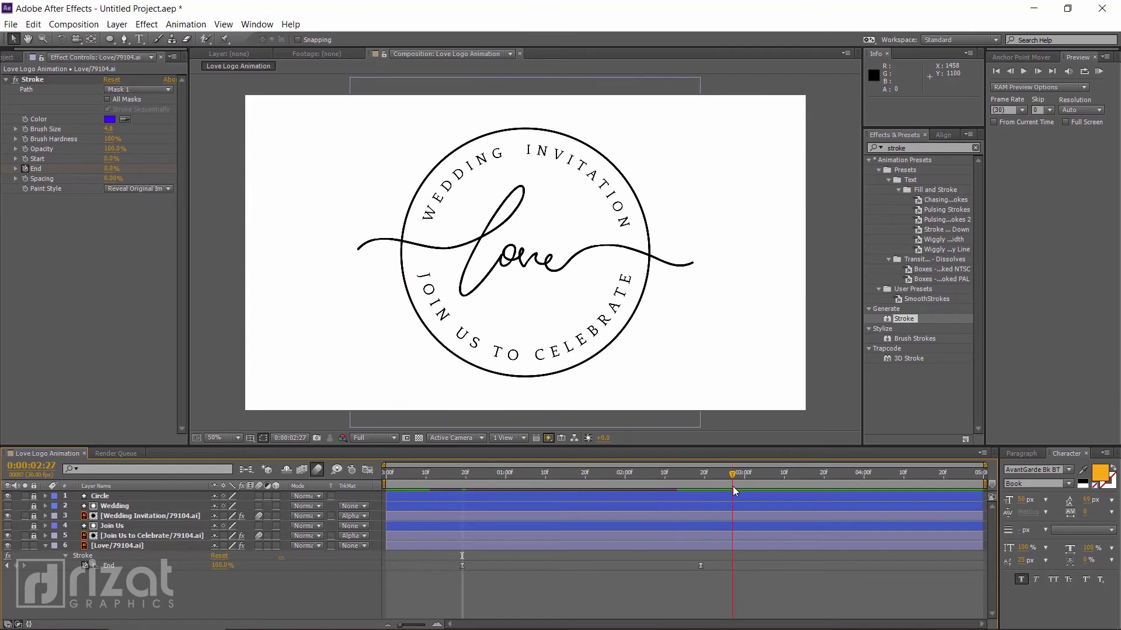
Select all six logo layers and pre-compose them as 'Animation', moving all attributes
{"action": "left_click", "coordinate": [46, 546]}
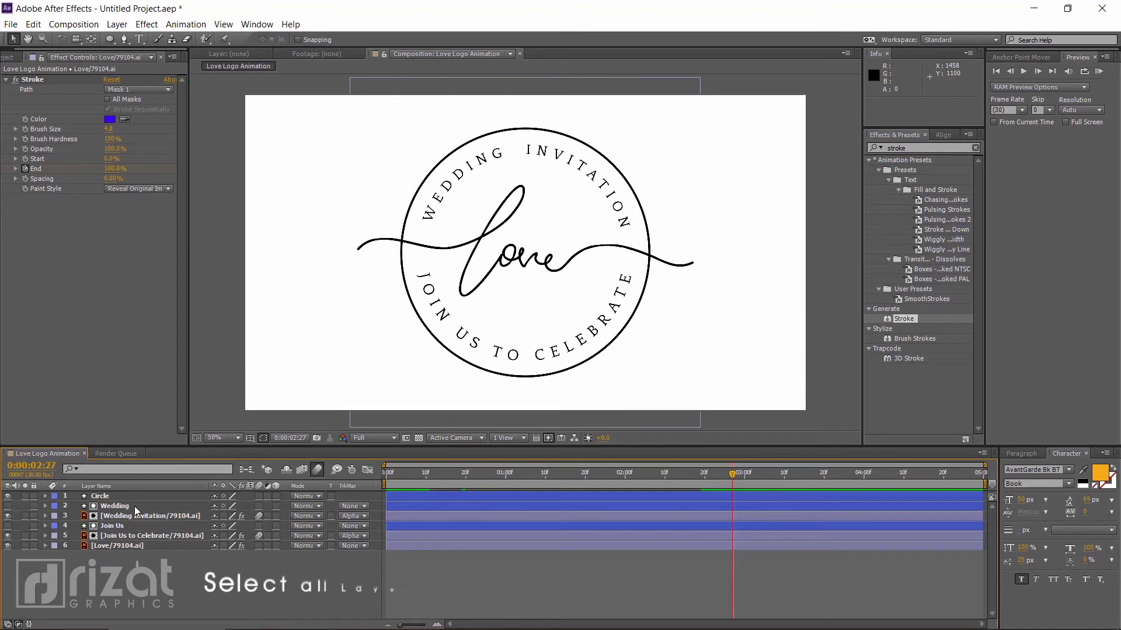
{"action": "left_click_drag", "start_coordinate": [136, 569], "coordinate": [134, 492]}
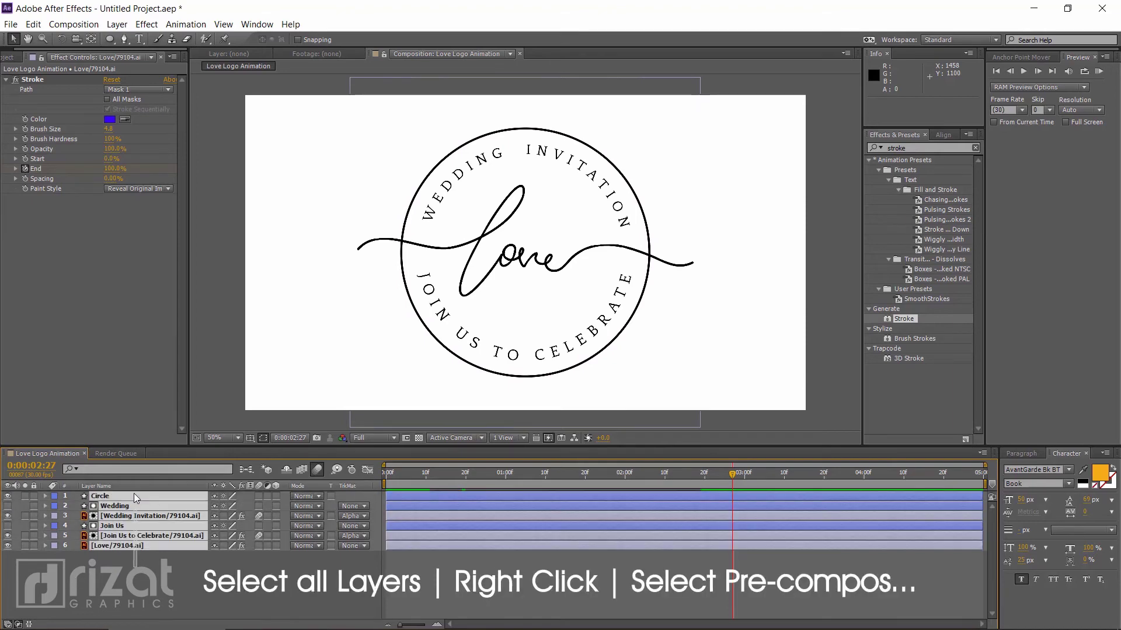
{"action": "right_click", "coordinate": [132, 535]}
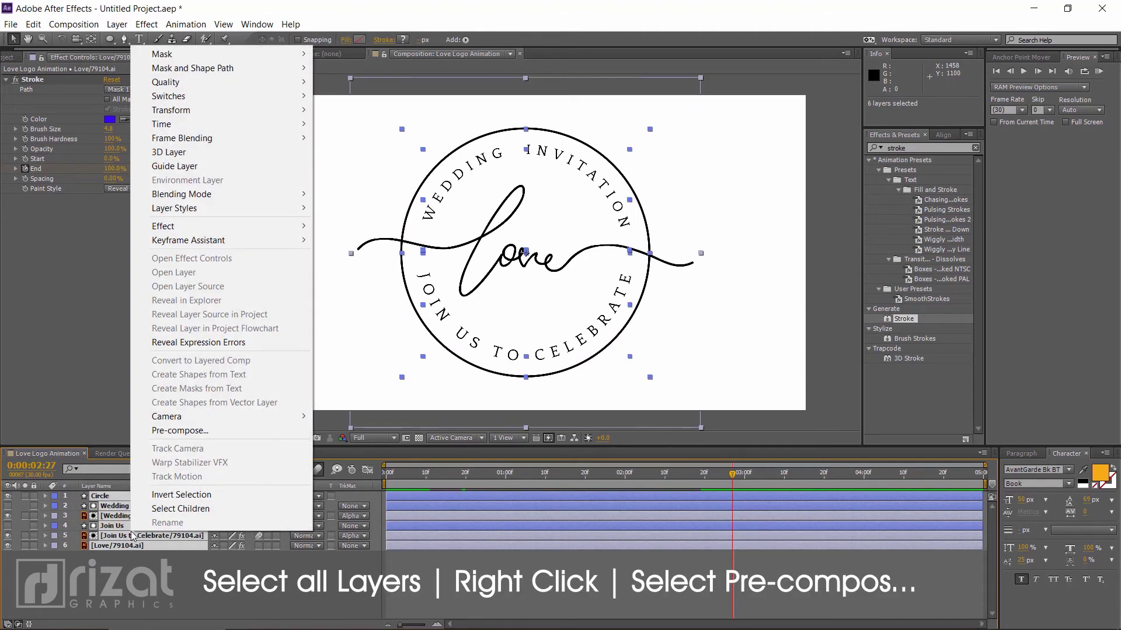
{"action": "left_click", "coordinate": [207, 435]}
{"action": "type", "text": "Animation"}
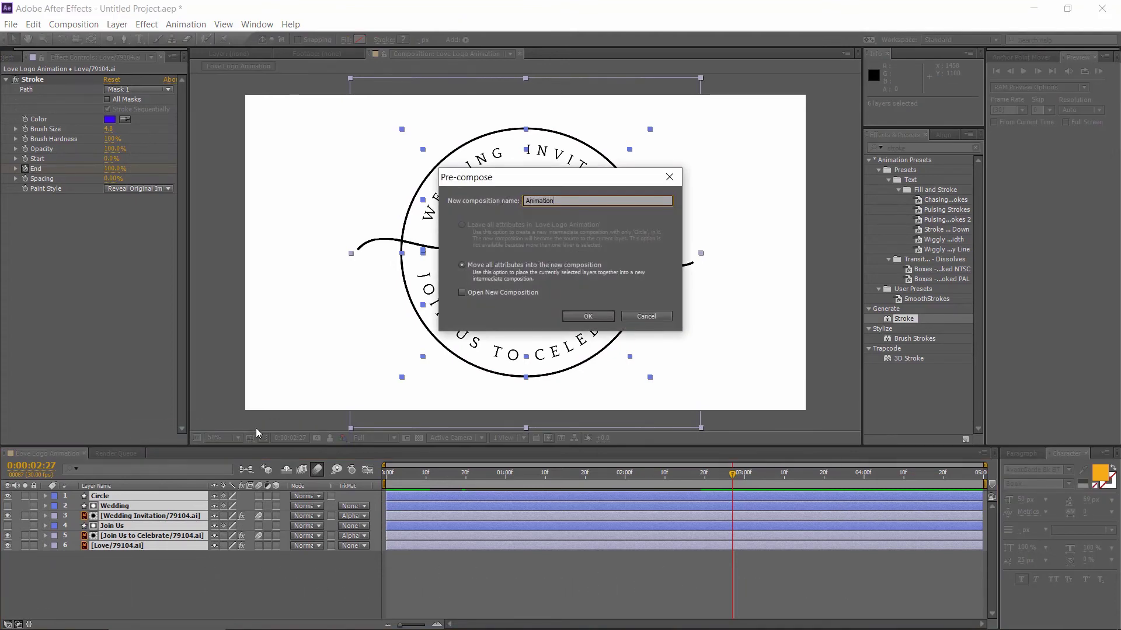
{"action": "left_click", "coordinate": [589, 318]}
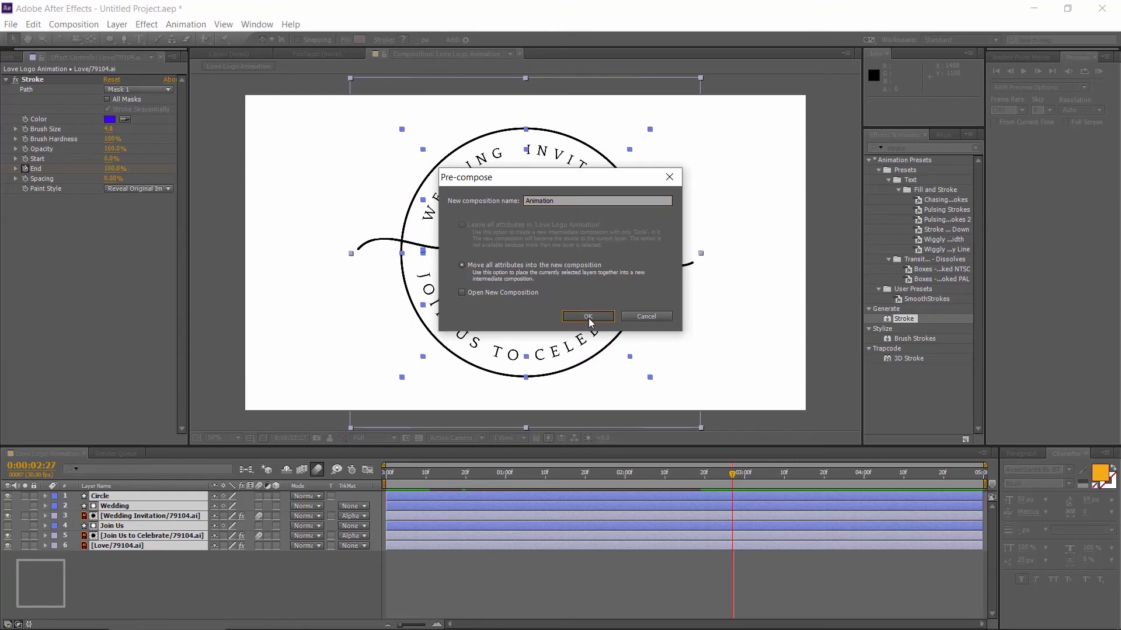
Add a Null 1 layer and show only its Scale property
{"action": "right_click", "coordinate": [278, 554]}
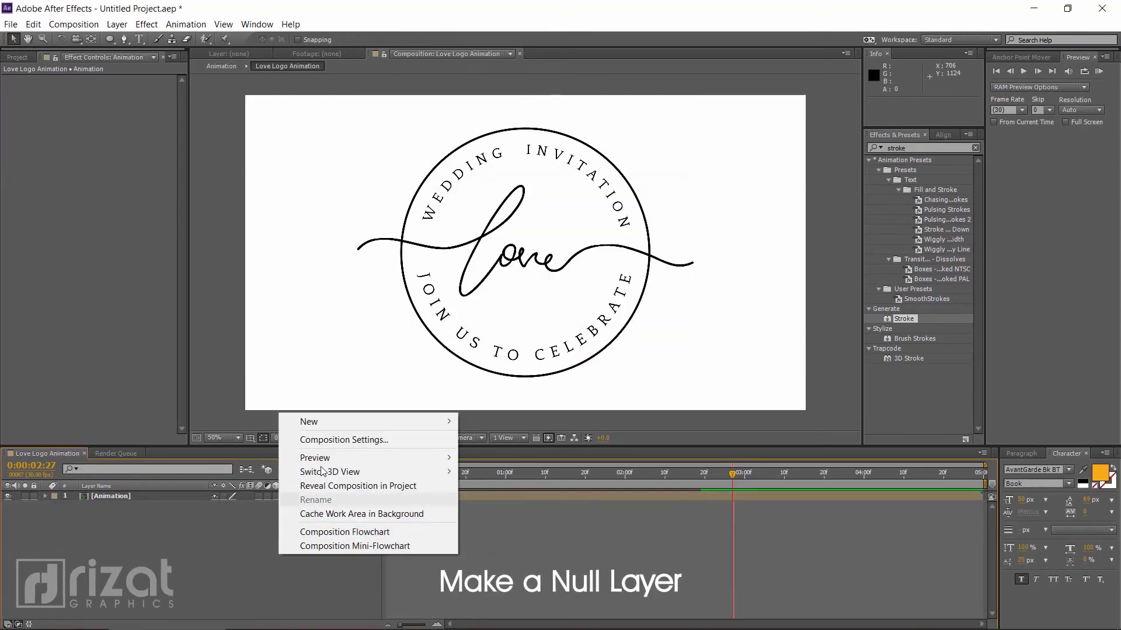
{"action": "mouse_move", "coordinate": [330, 422]}
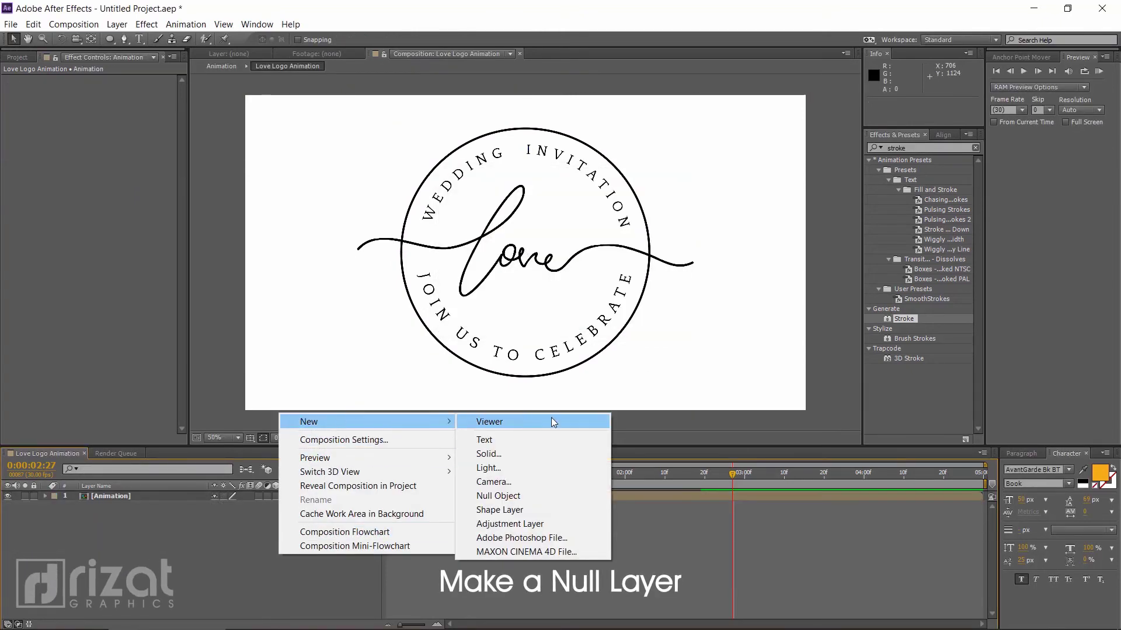
{"action": "left_click", "coordinate": [531, 496]}
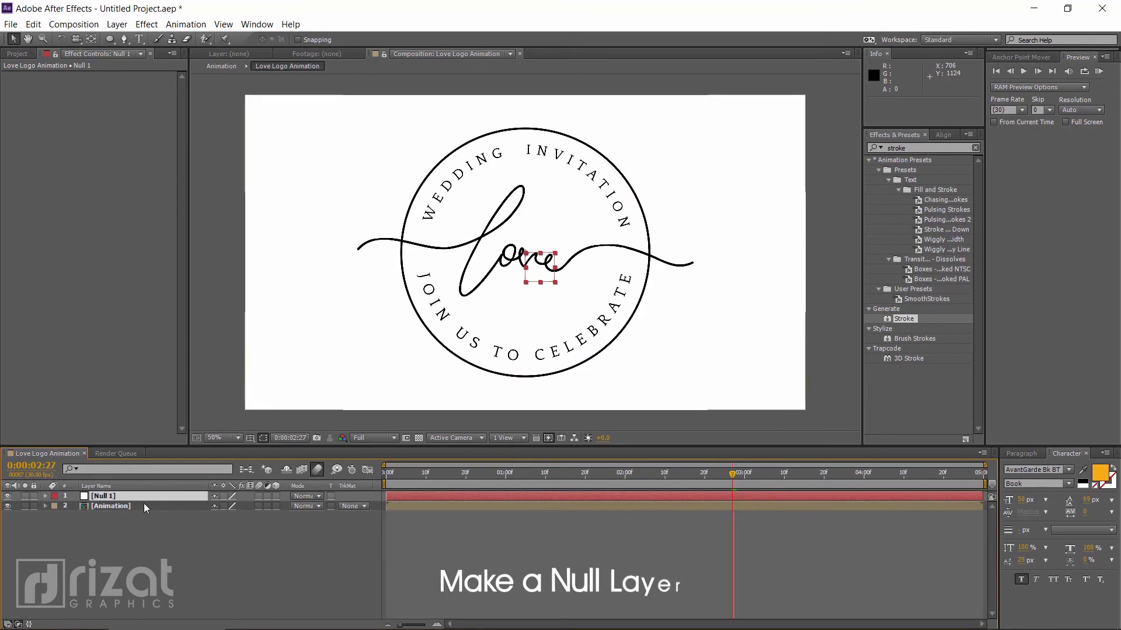
{"action": "key", "text": "s"}
Show the Parent column and parent the Animation layer to Null 1
{"action": "left_click", "coordinate": [280, 535]}
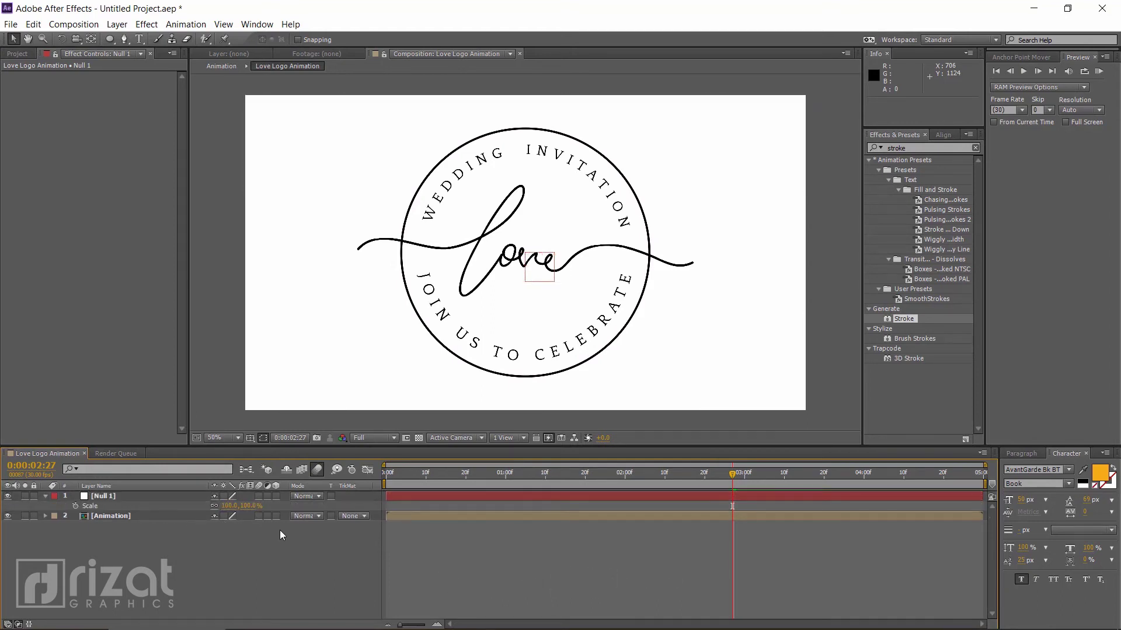
{"action": "left_click", "coordinate": [114, 519]}
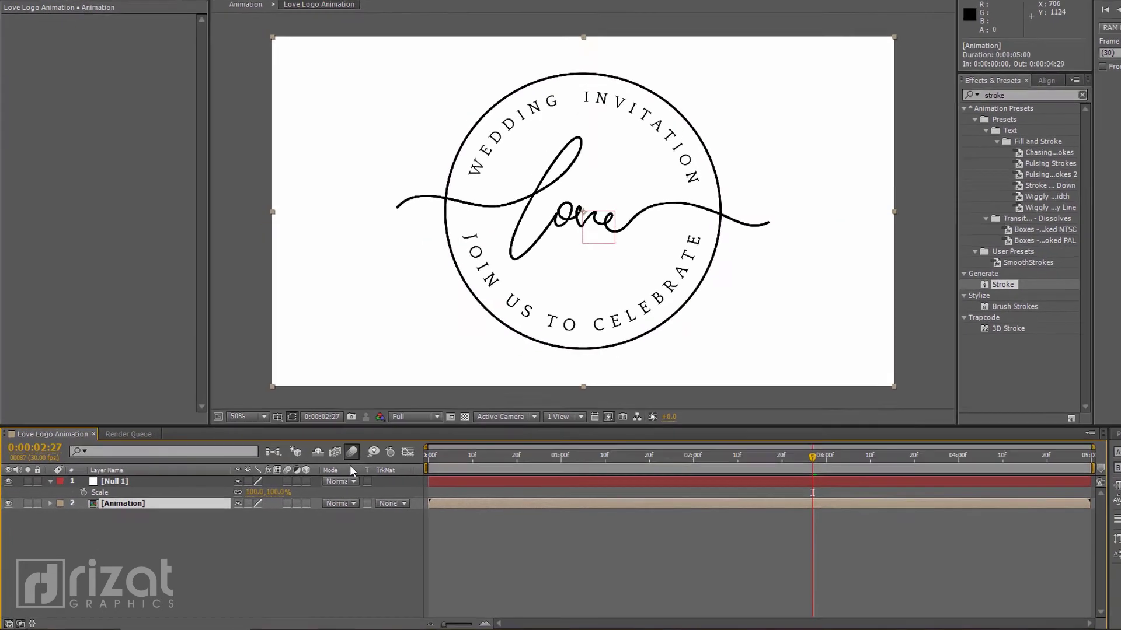
{"action": "right_click", "coordinate": [315, 482]}
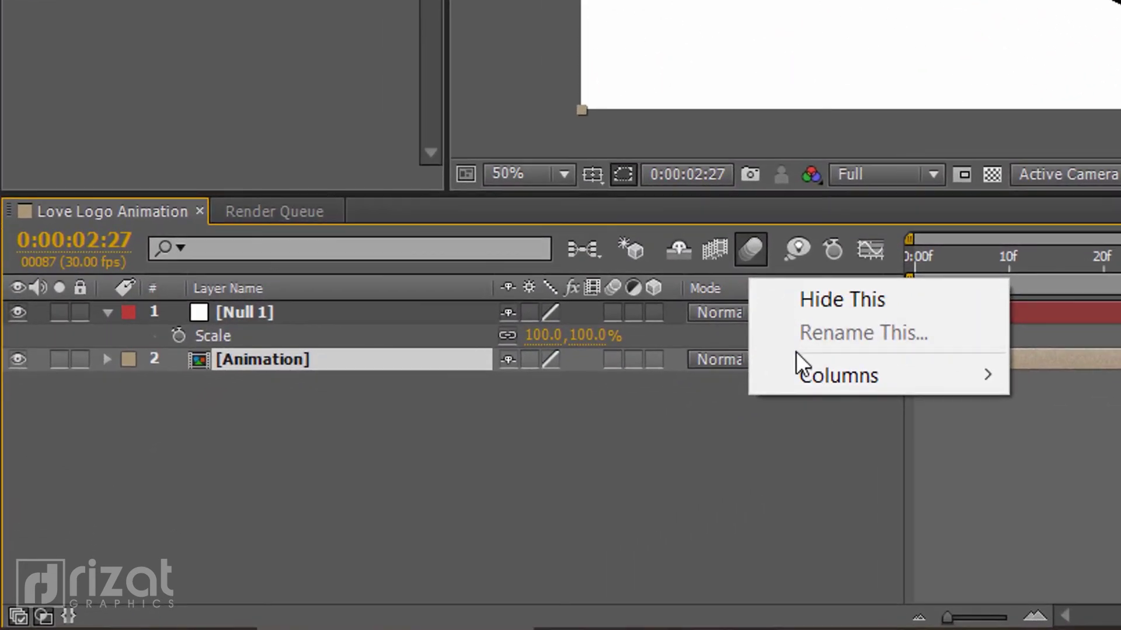
{"action": "mouse_move", "coordinate": [752, 402]}
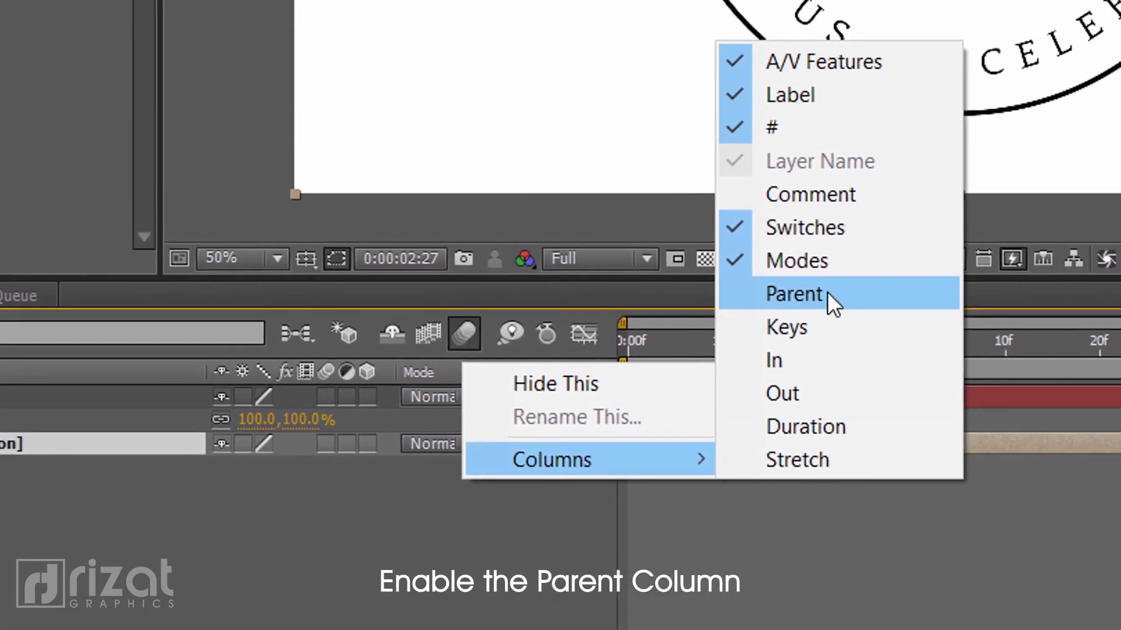
{"action": "left_click", "coordinate": [827, 292]}
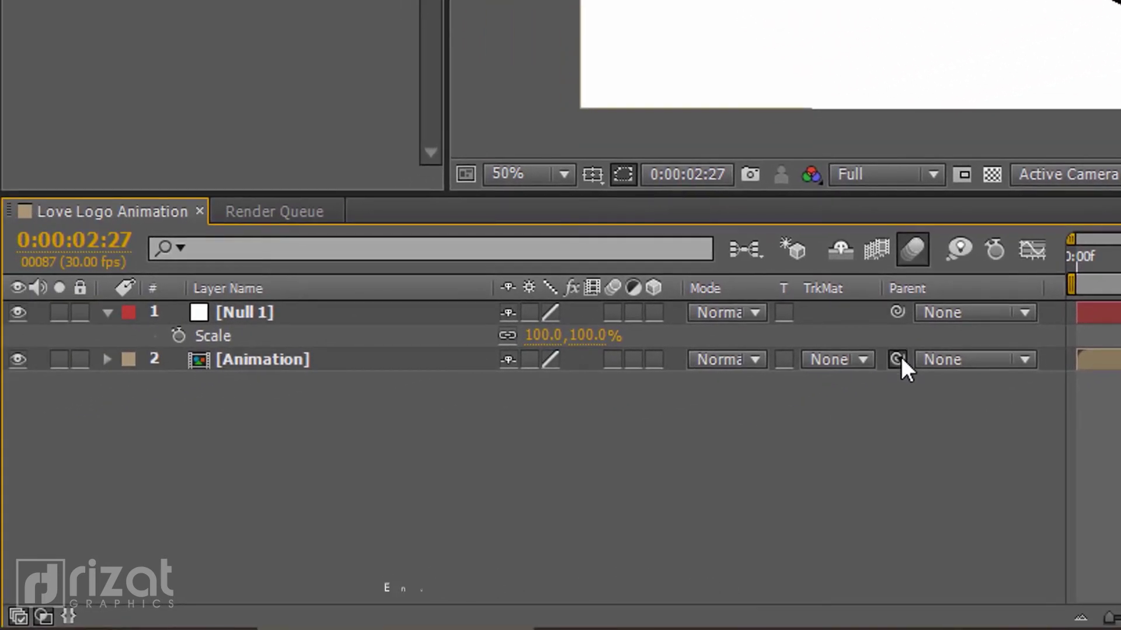
{"action": "mouse_move", "coordinate": [880, 364]}
{"action": "left_mouse_down"}
{"action": "mouse_move", "coordinate": [391, 313]}
{"action": "mouse_move", "coordinate": [407, 309]}
{"action": "left_mouse_up"}
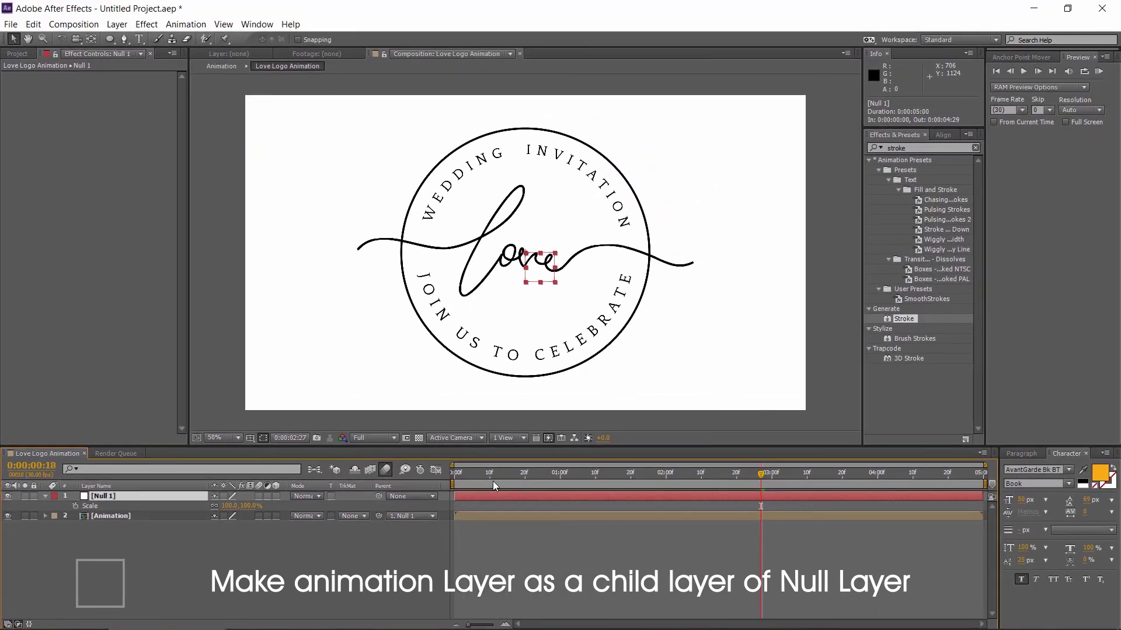
Keyframe Null 1's Scale at 110% at the start and 90% at 0:00:02:10, then preview
{"action": "key", "text": "Home"}
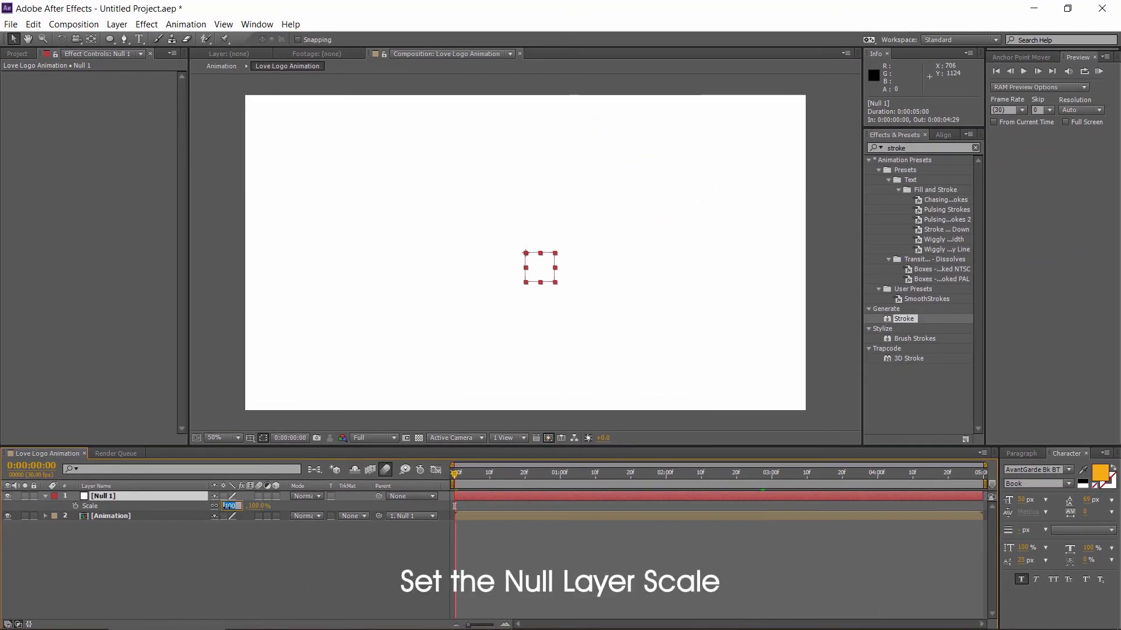
{"action": "key", "text": "Return"}
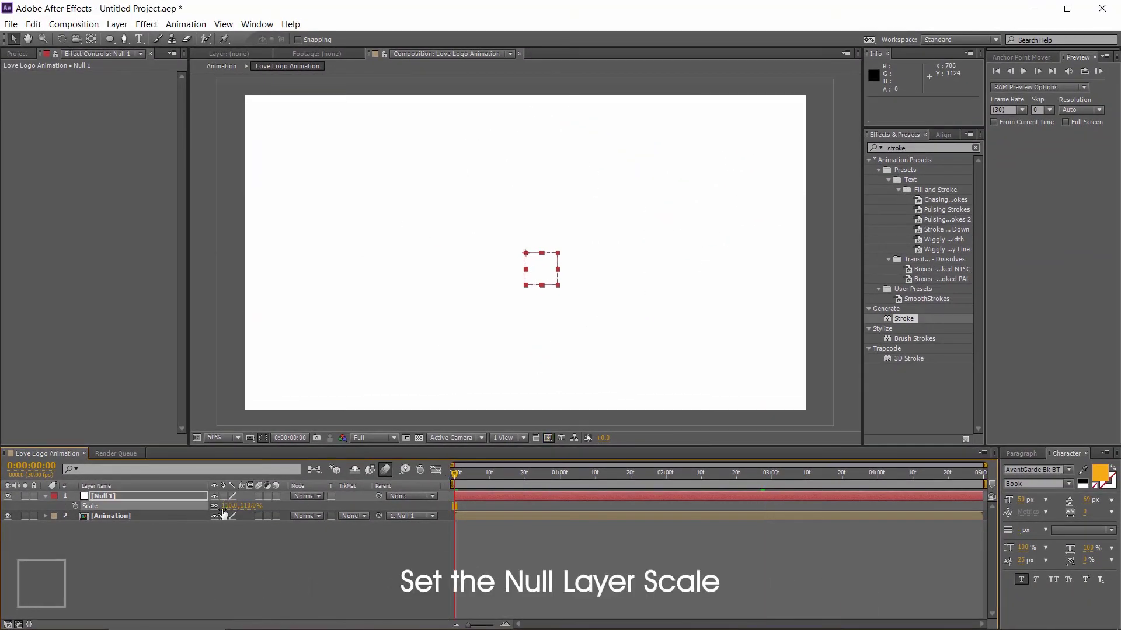
{"action": "left_click", "coordinate": [75, 506]}
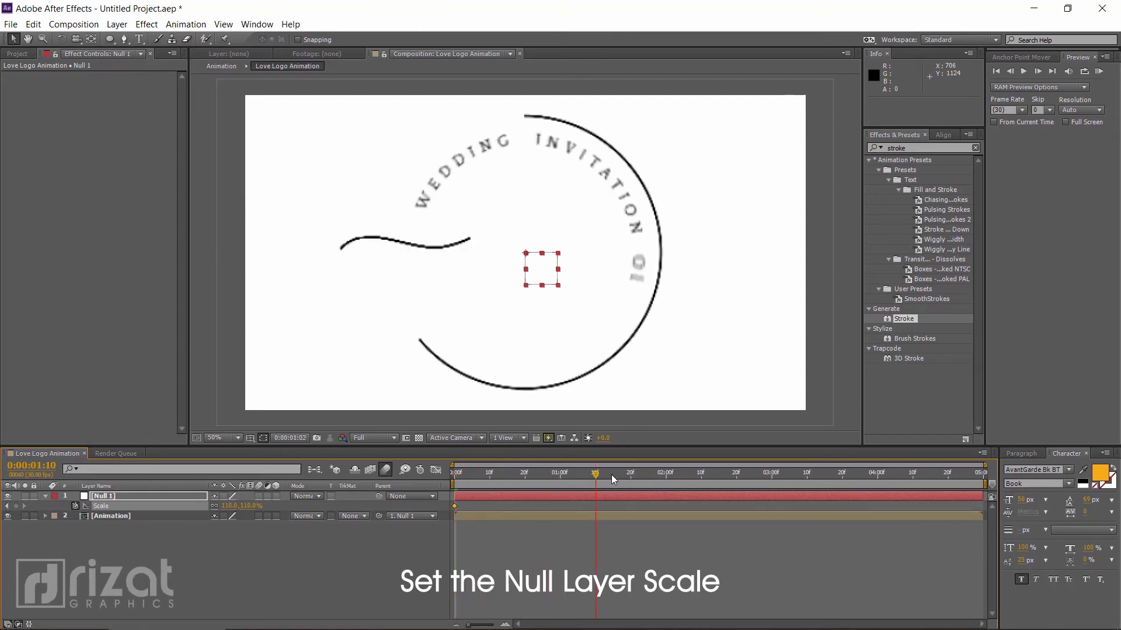
{"action": "left_click_drag", "start_coordinate": [671, 474], "coordinate": [703, 479]}
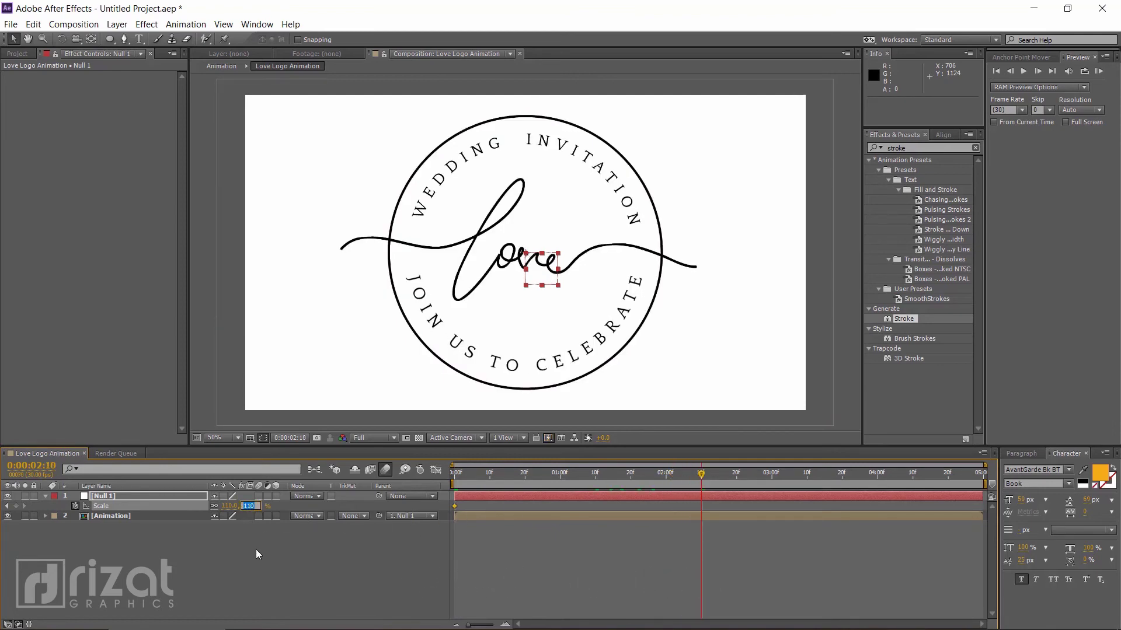
{"action": "type", "text": "90"}
{"action": "key", "text": "Return"}
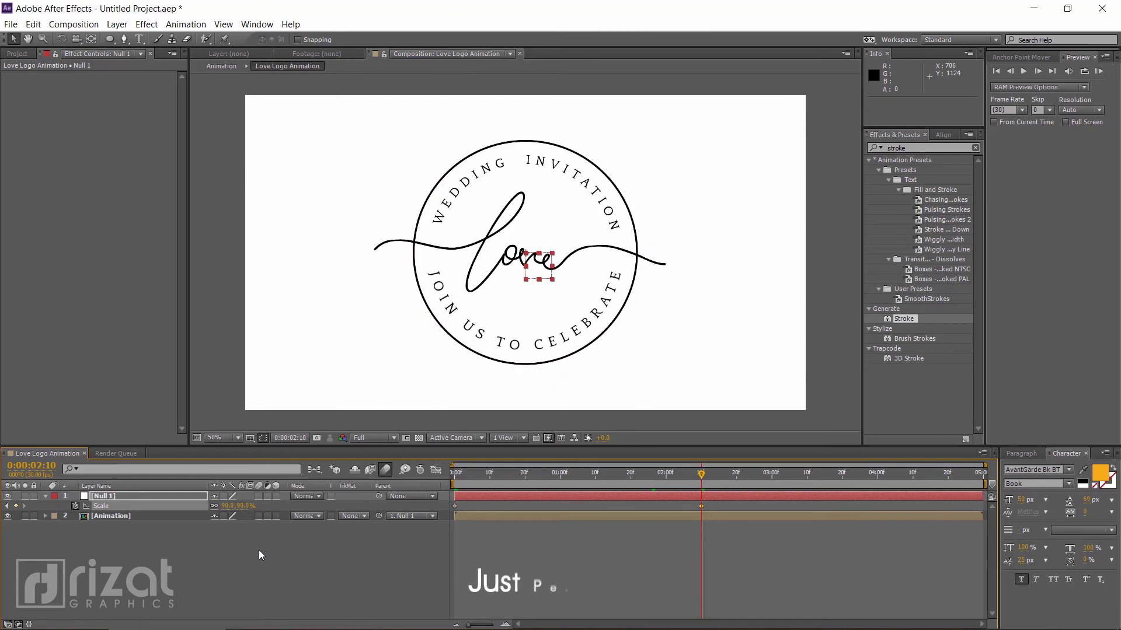
{"action": "left_click", "coordinate": [617, 552]}
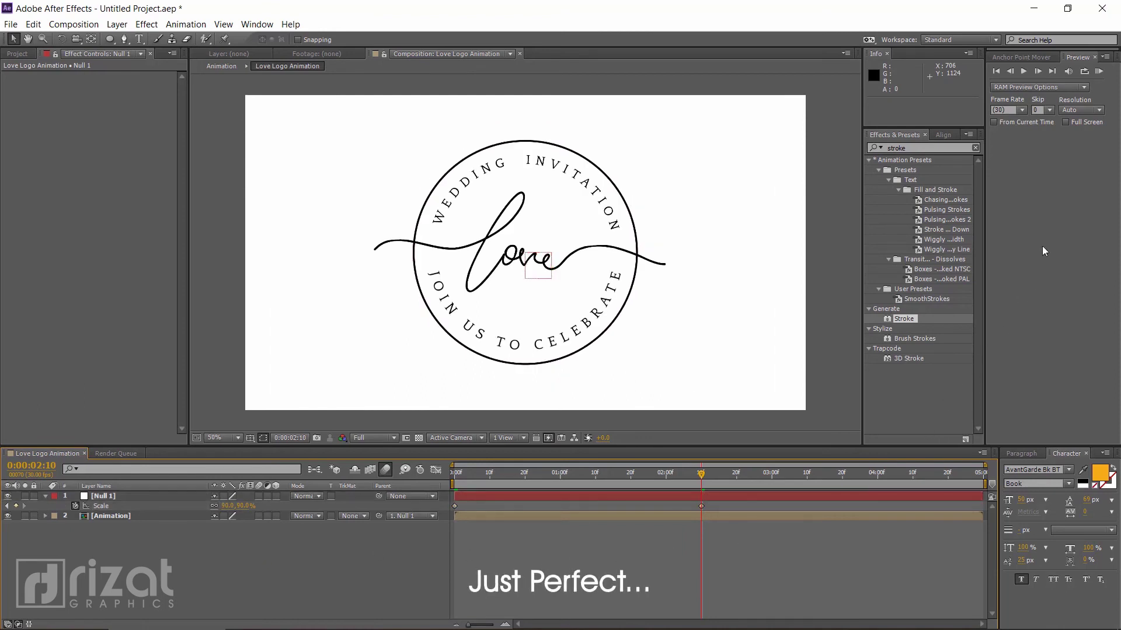
{"action": "left_click", "coordinate": [1098, 72]}
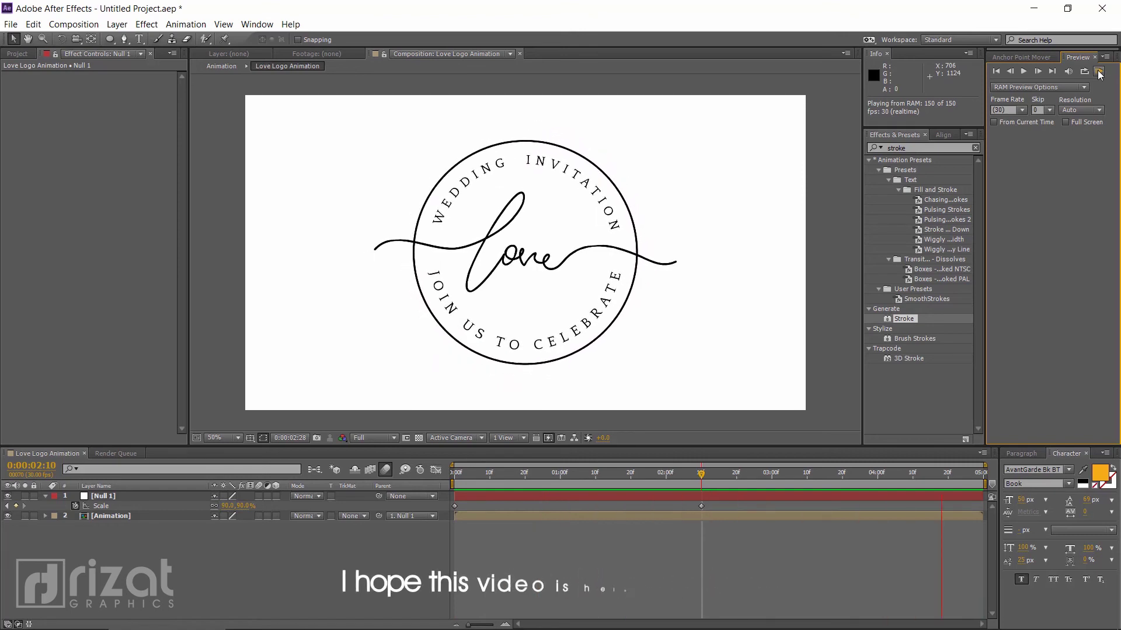
Move Null 1's 90% Scale keyframe to 0:00:03:00
{"action": "left_click", "coordinate": [701, 485]}
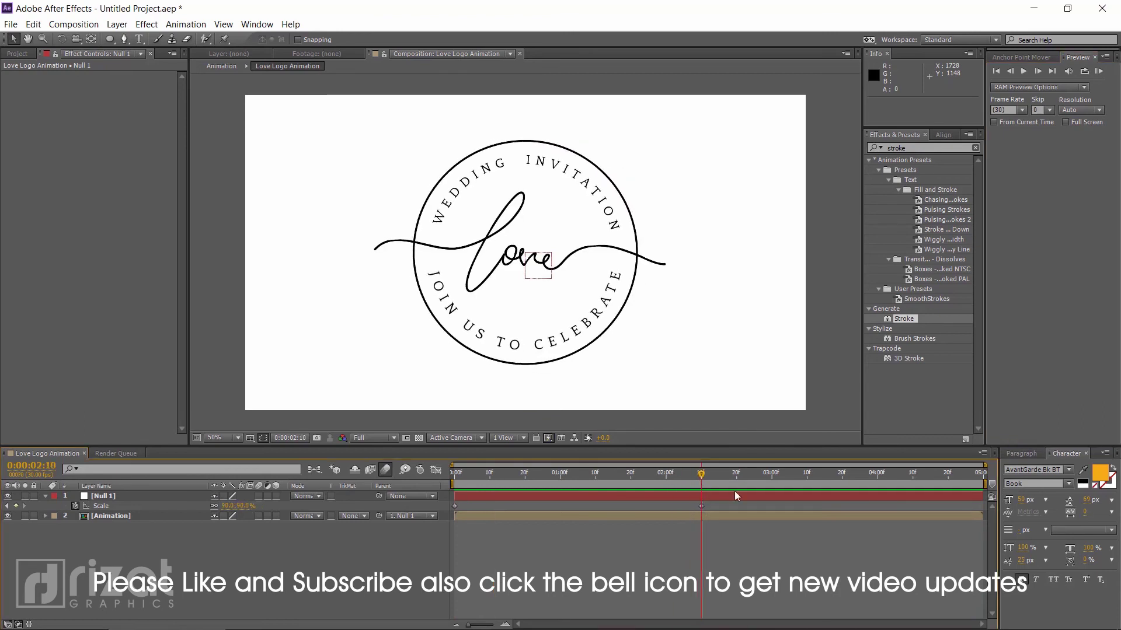
{"action": "left_click", "coordinate": [771, 474]}
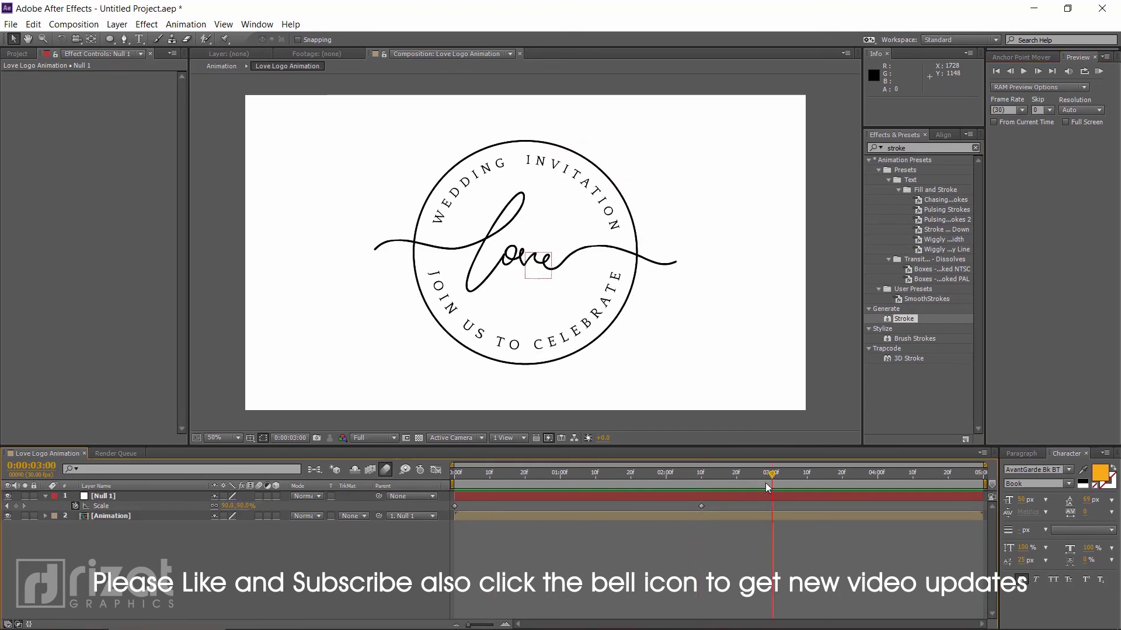
{"action": "left_click", "coordinate": [701, 506]}
{"action": "key", "text": "alt+shift+s"}
Change Null 1's starting Scale to 115% and preview the revised scaling
{"action": "left_click", "coordinate": [1020, 341]}
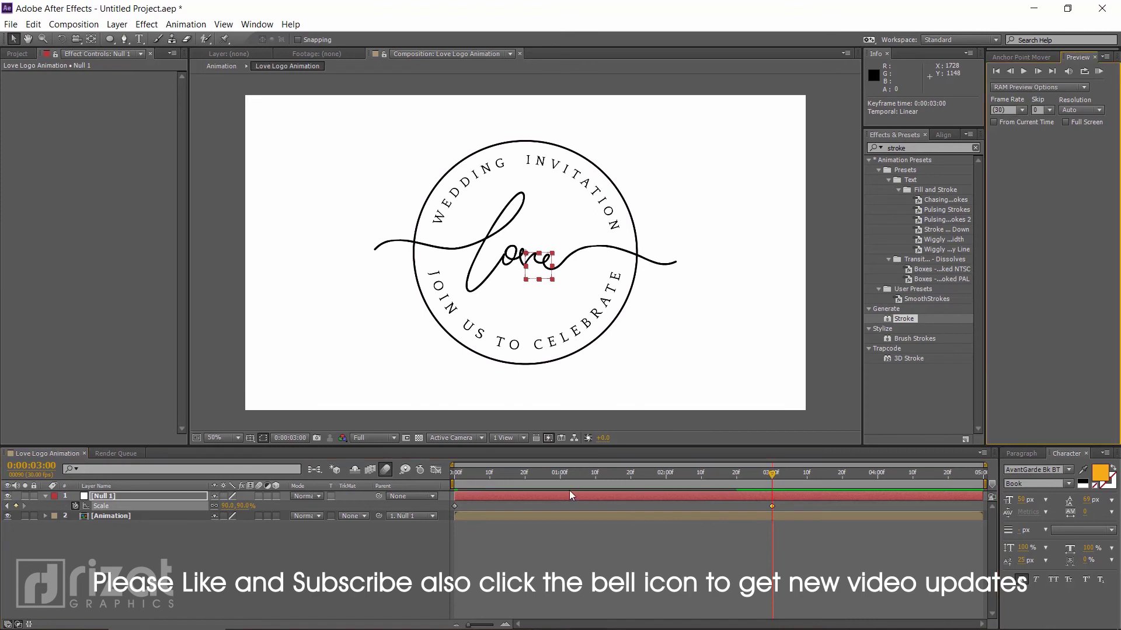
{"action": "key", "text": "Home"}
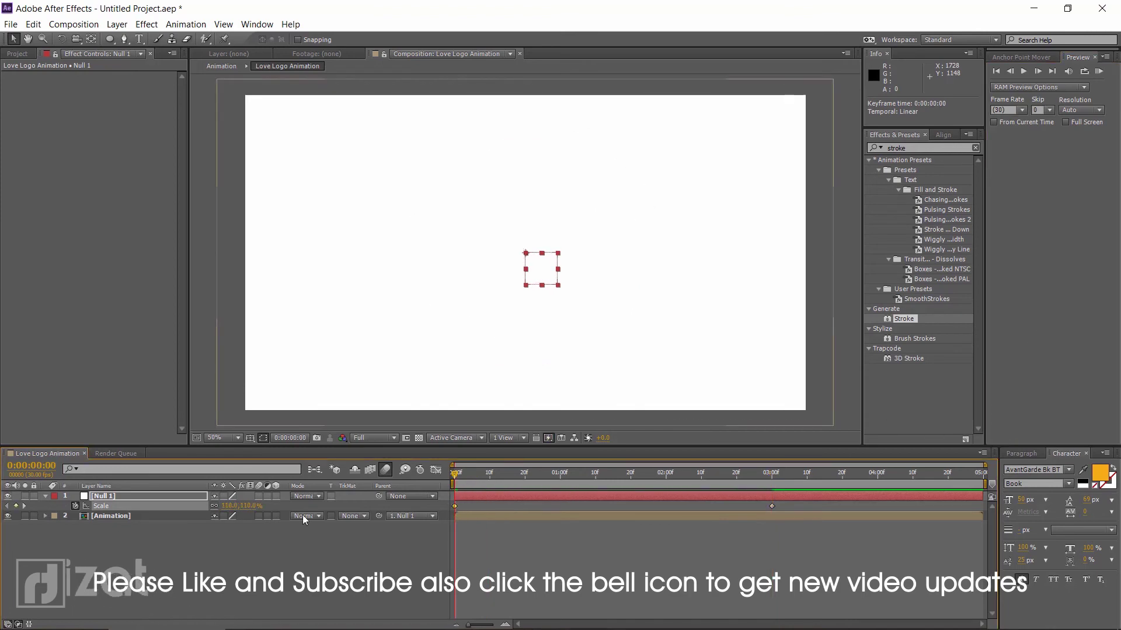
{"action": "left_click", "coordinate": [250, 506]}
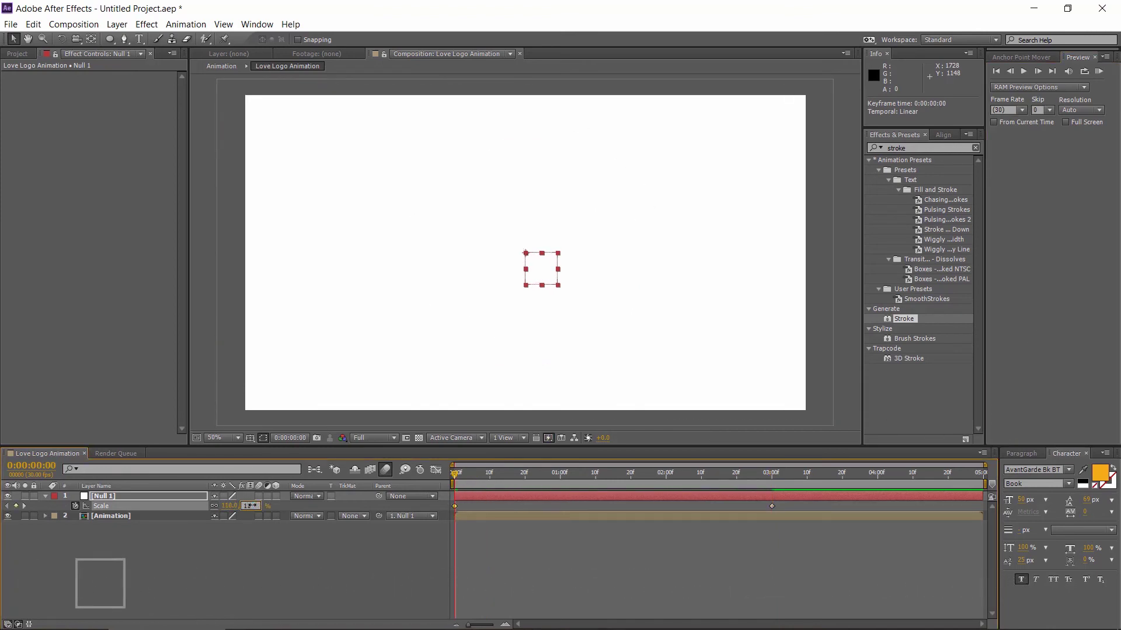
{"action": "type", "text": "15"}
{"action": "key", "text": "Return"}
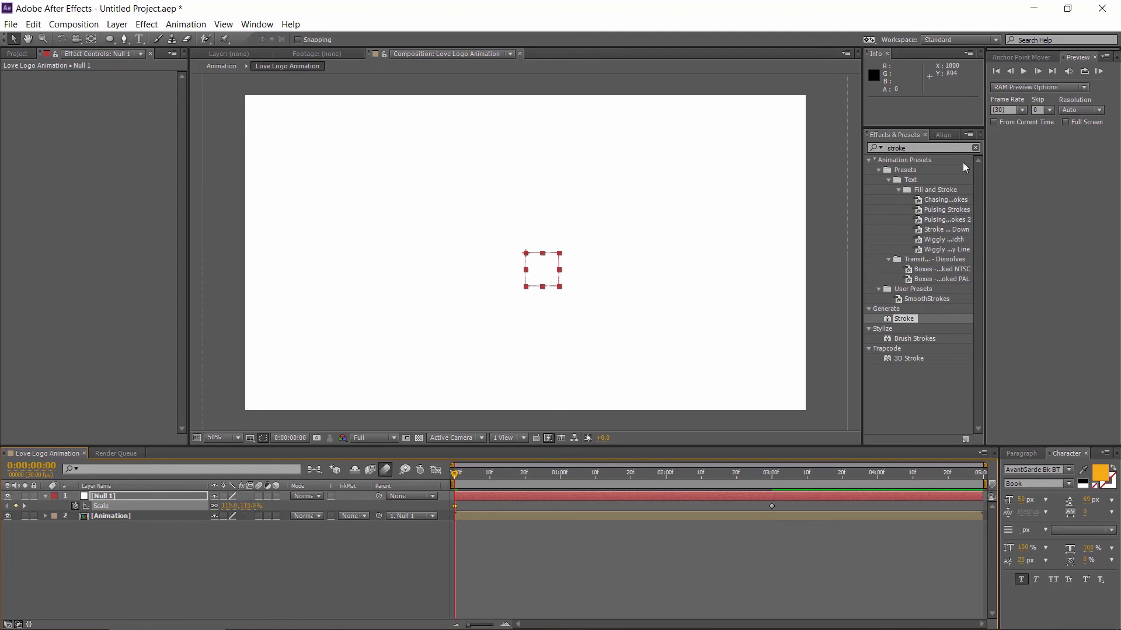
{"action": "left_click", "coordinate": [1099, 73]}
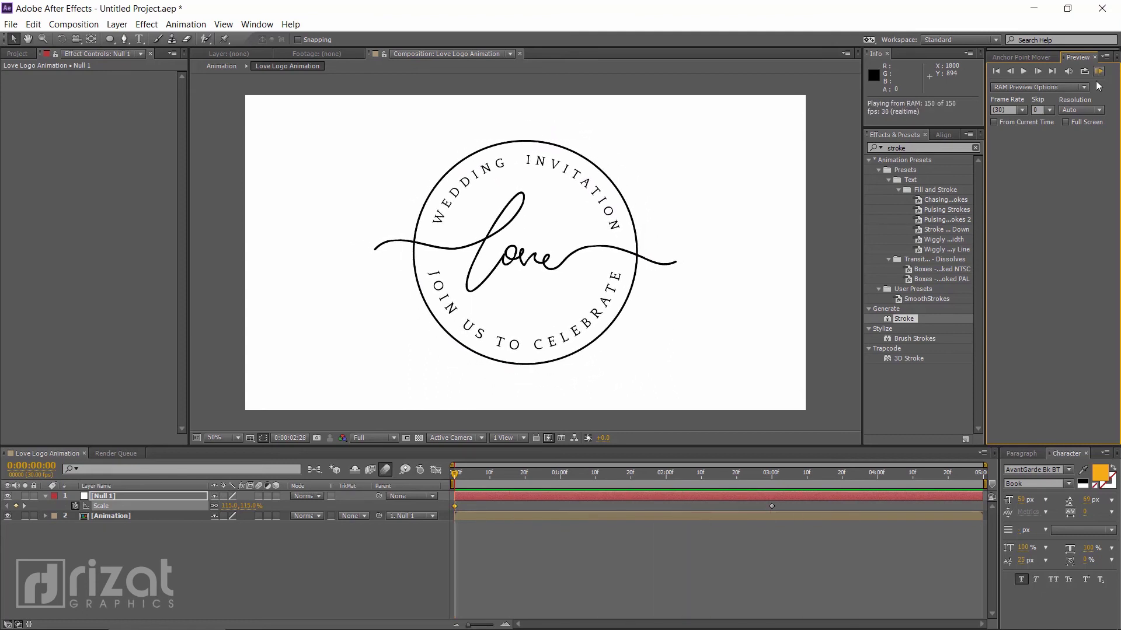
Park the time just past 0:00:03:00, collapse Null 1 and select the Animation layer
{"action": "key", "text": "space"}
{"action": "left_click", "coordinate": [772, 483]}
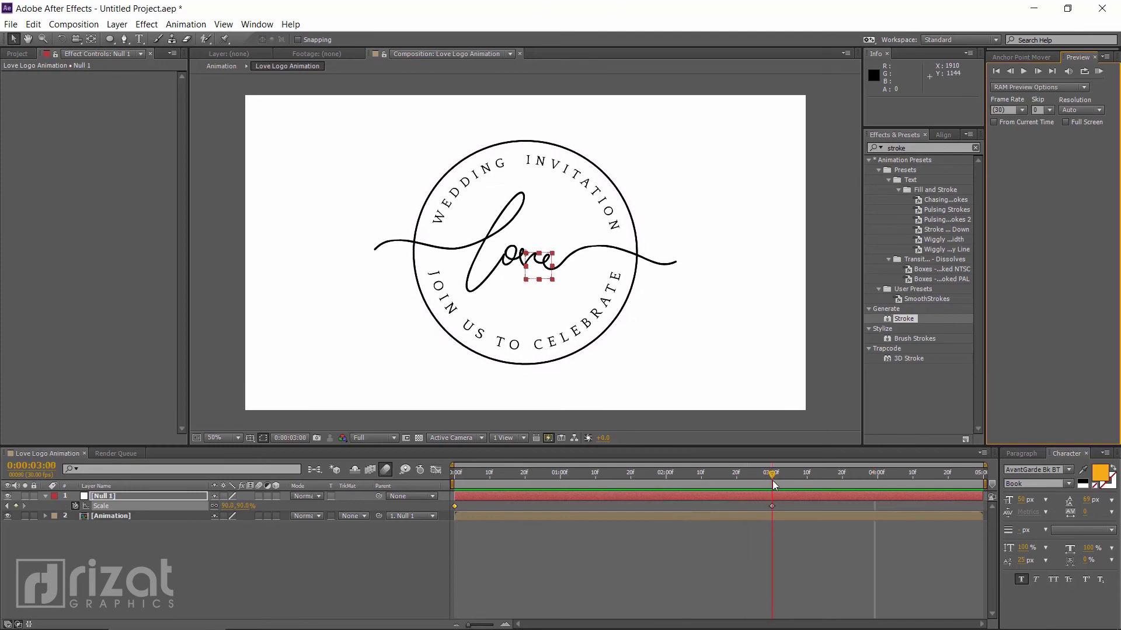
{"action": "left_click_drag", "start_coordinate": [812, 490], "coordinate": [818, 485]}
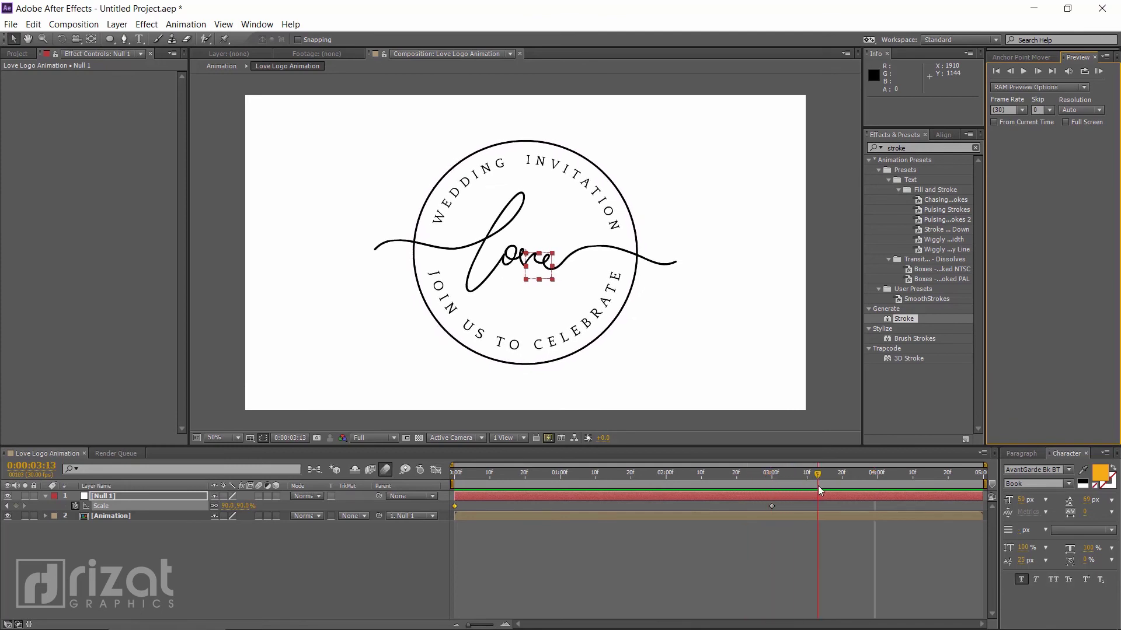
{"action": "left_click", "coordinate": [775, 531]}
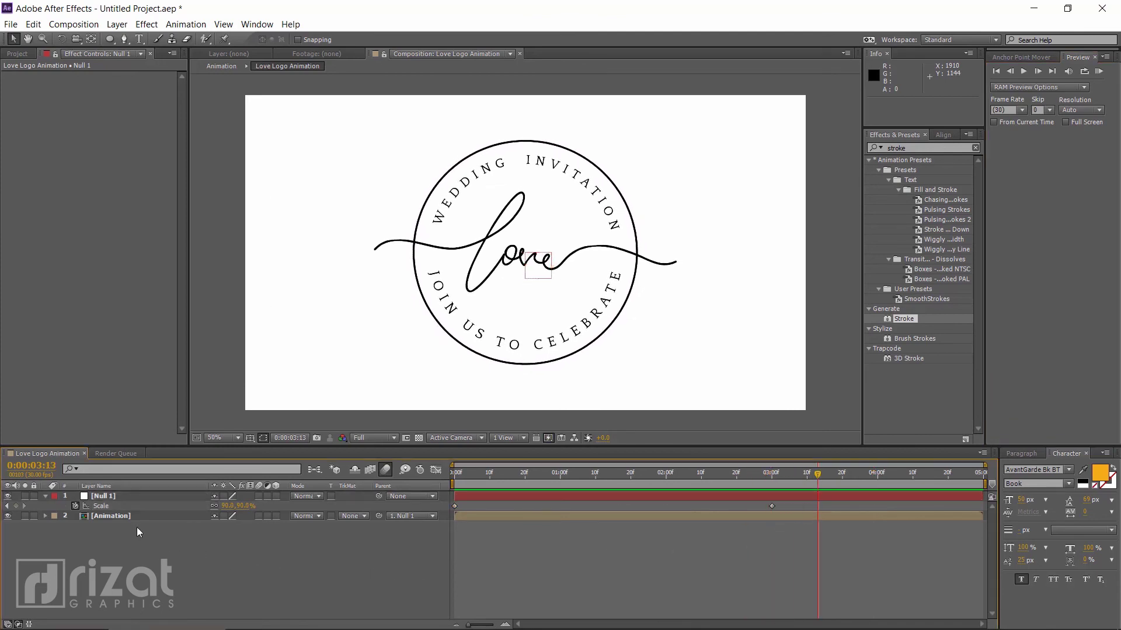
{"action": "left_click", "coordinate": [46, 495]}
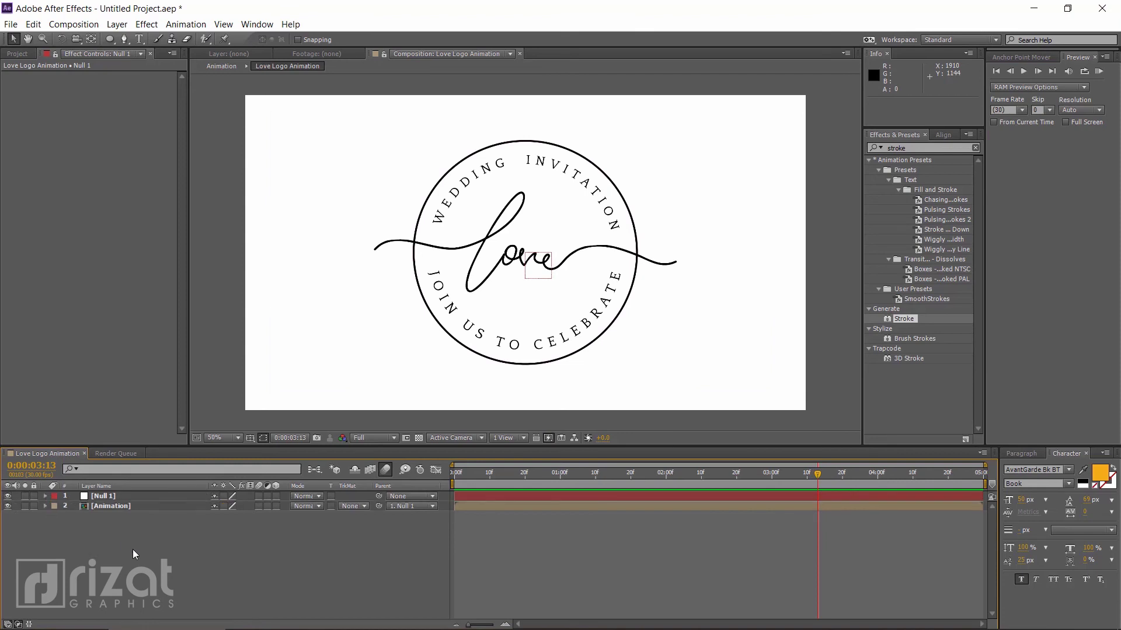
{"action": "left_click", "coordinate": [124, 509]}
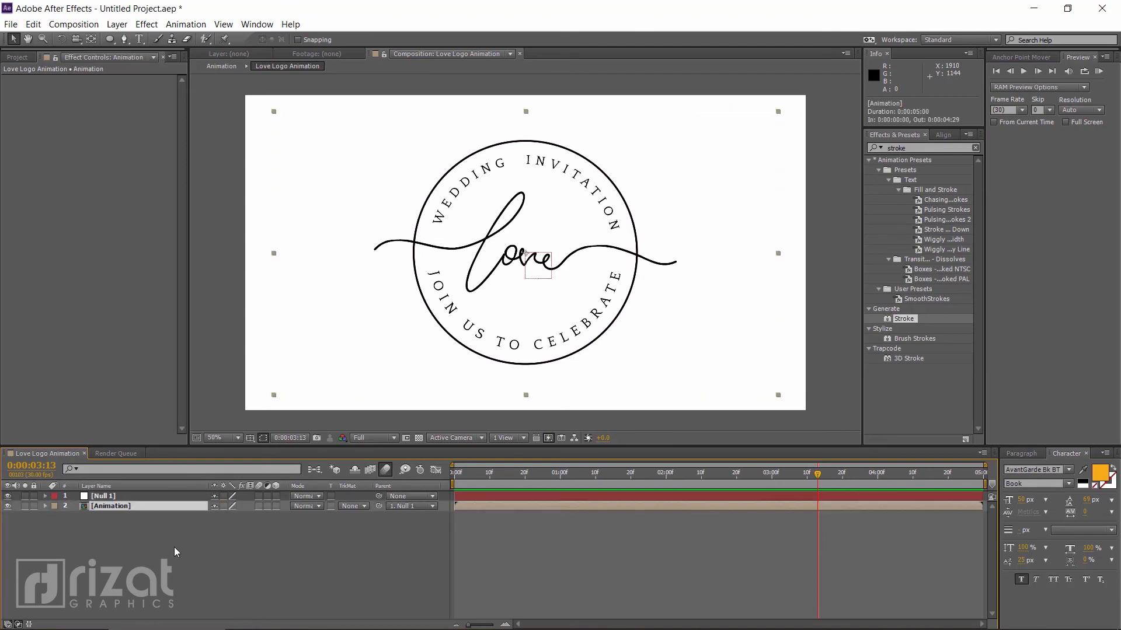
Apply a Fill effect to the Animation layer and set its fill colour to white
{"action": "left_click", "coordinate": [913, 148]}
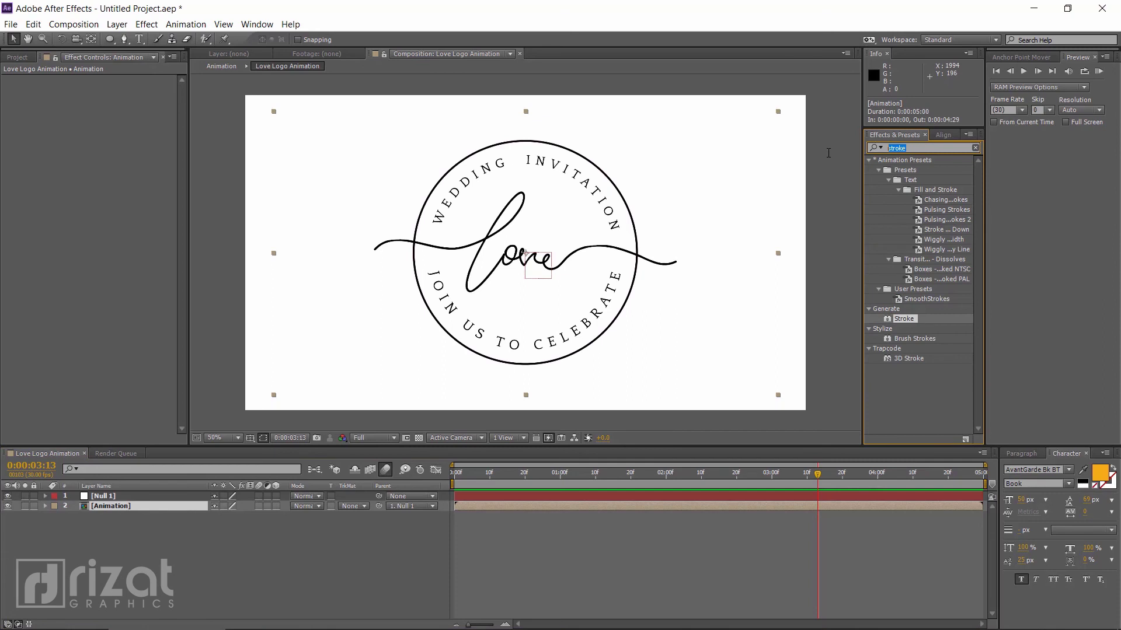
{"action": "type", "text": "fill"}
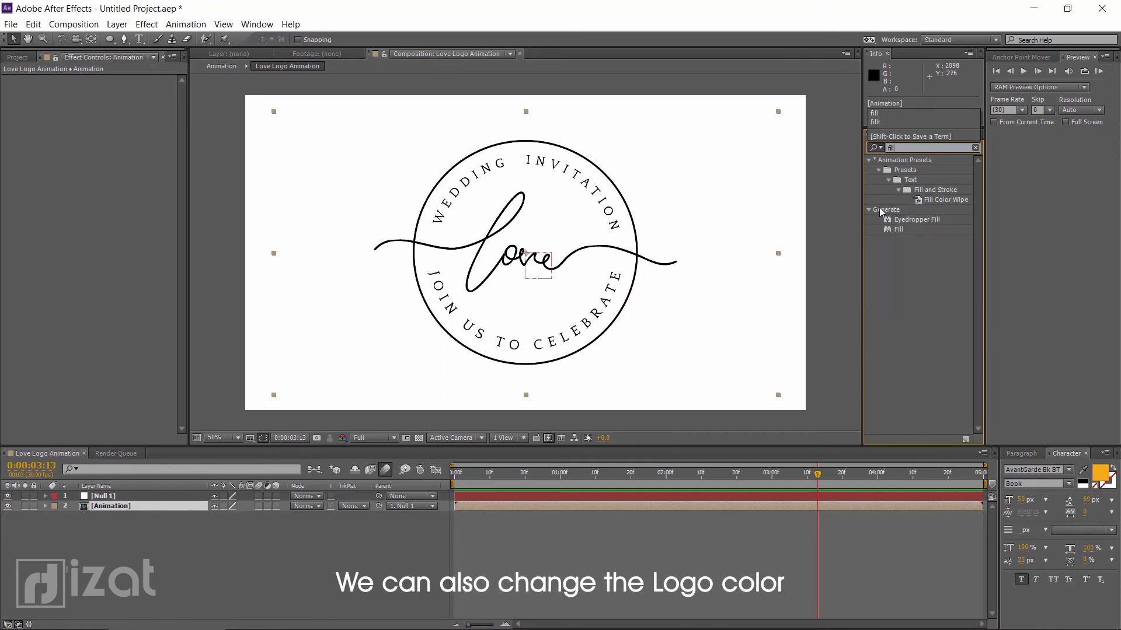
{"action": "left_click_drag", "start_coordinate": [897, 229], "coordinate": [569, 301]}
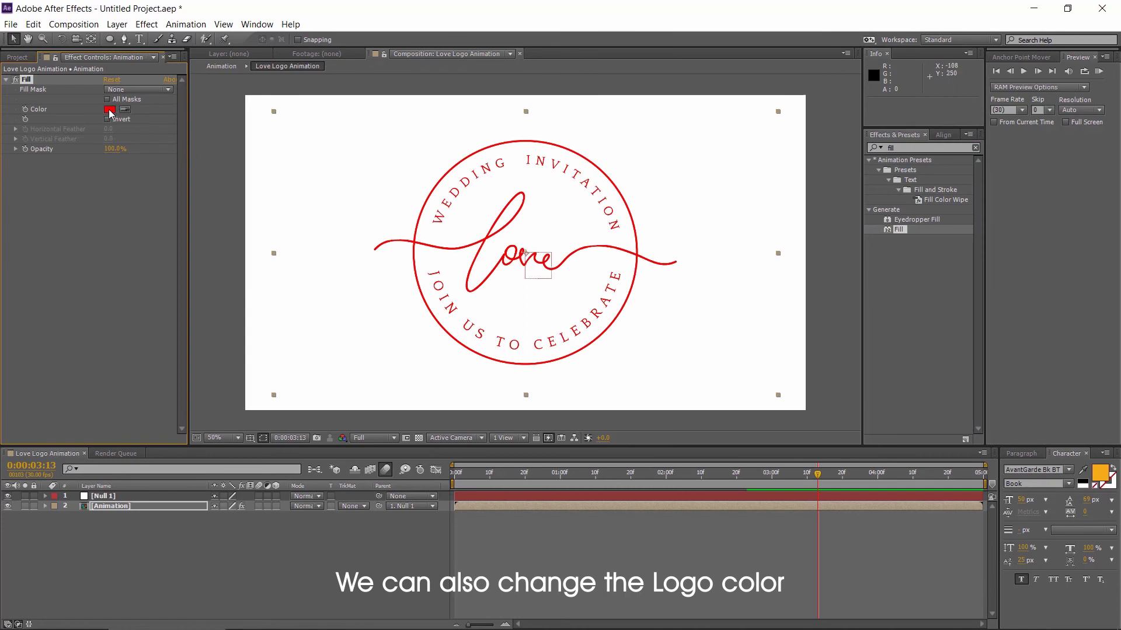
{"action": "left_click", "coordinate": [110, 109]}
{"action": "left_click_drag", "start_coordinate": [760, 258], "coordinate": [749, 216]}
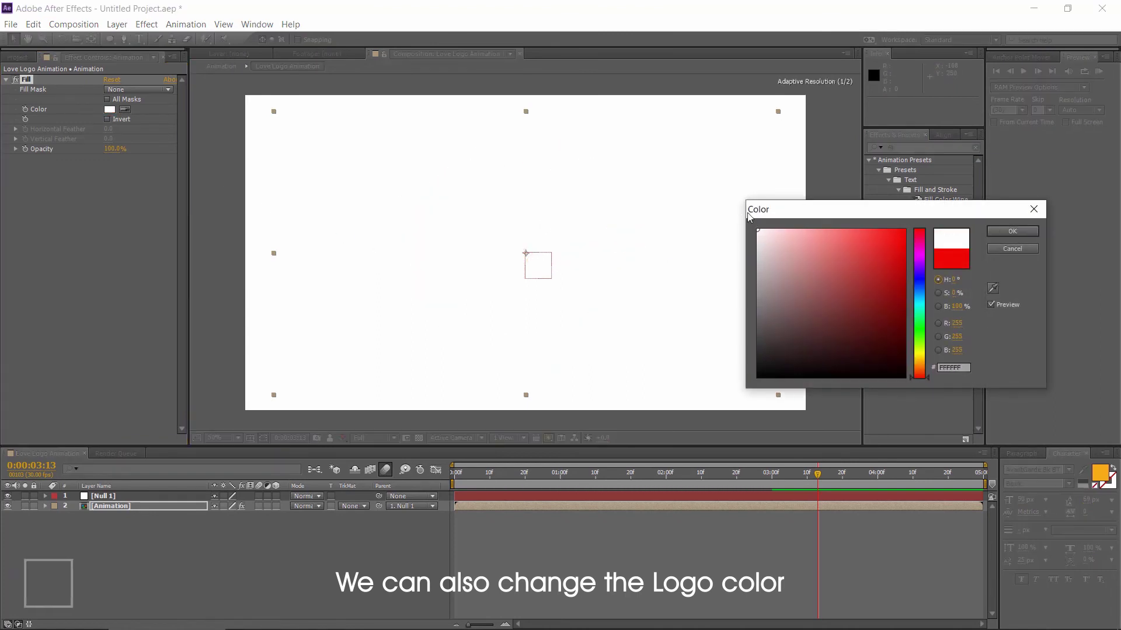
{"action": "left_click", "coordinate": [1010, 234]}
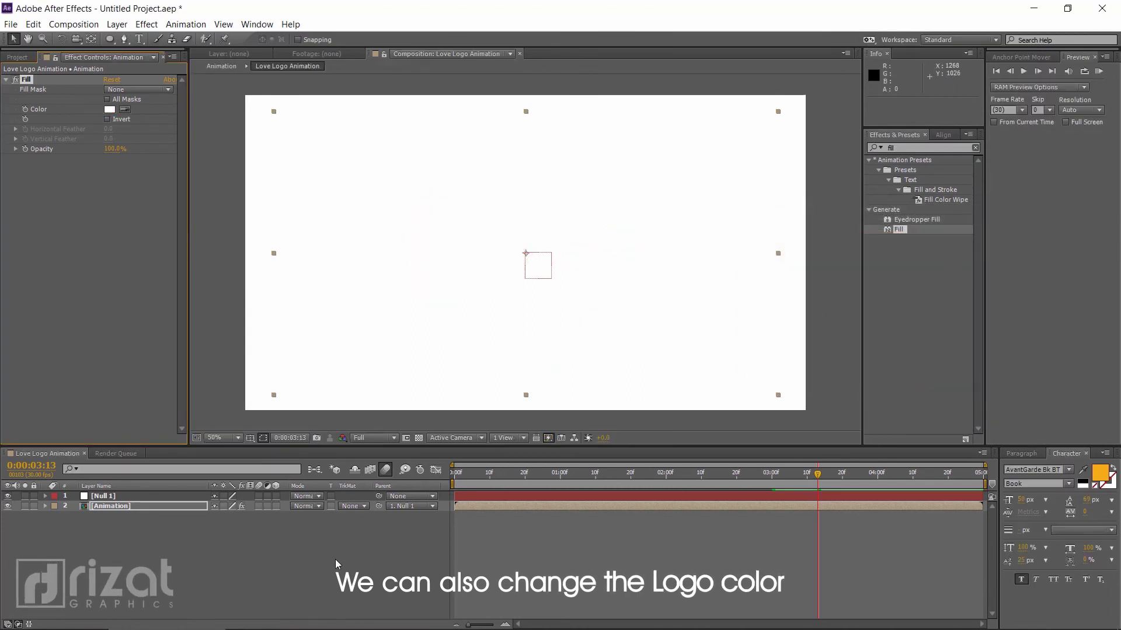
{"action": "right_click", "coordinate": [337, 419]}
Create a new solid layer coloured black
{"action": "mouse_move", "coordinate": [386, 426]}
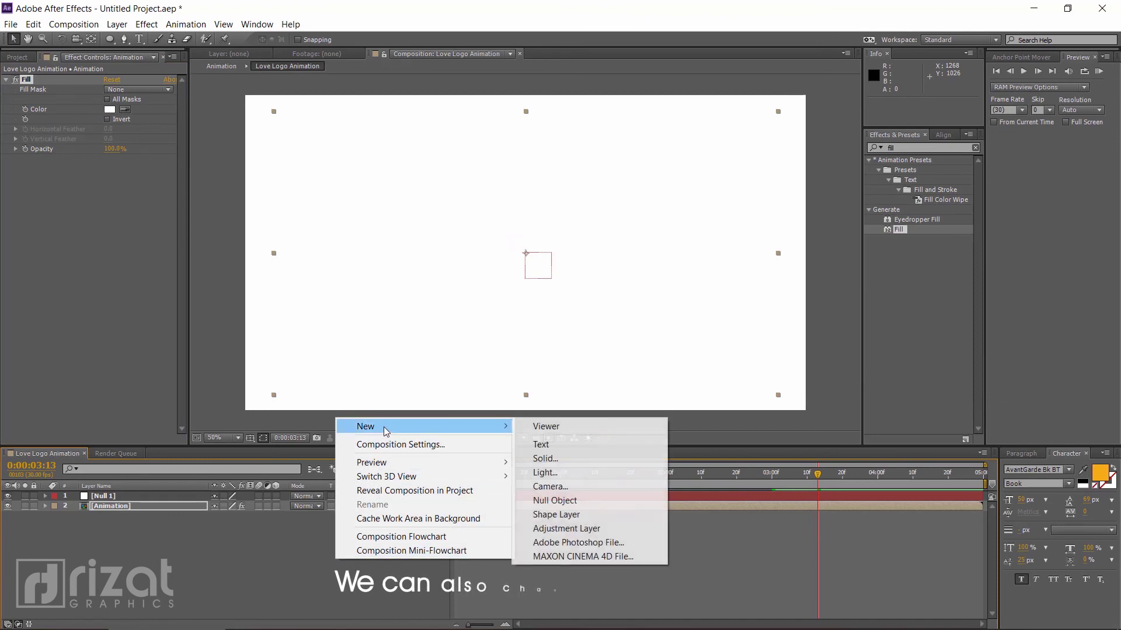
{"action": "left_click", "coordinate": [579, 460]}
{"action": "left_click", "coordinate": [491, 331]}
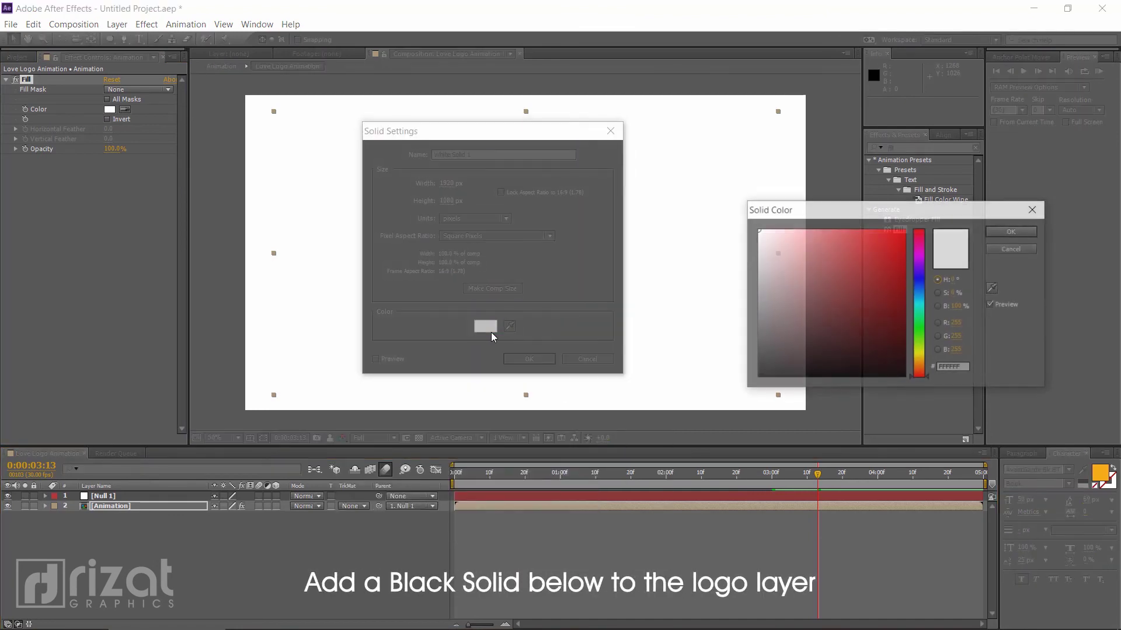
{"action": "left_click_drag", "start_coordinate": [817, 320], "coordinate": [936, 399]}
{"action": "left_click", "coordinate": [999, 234]}
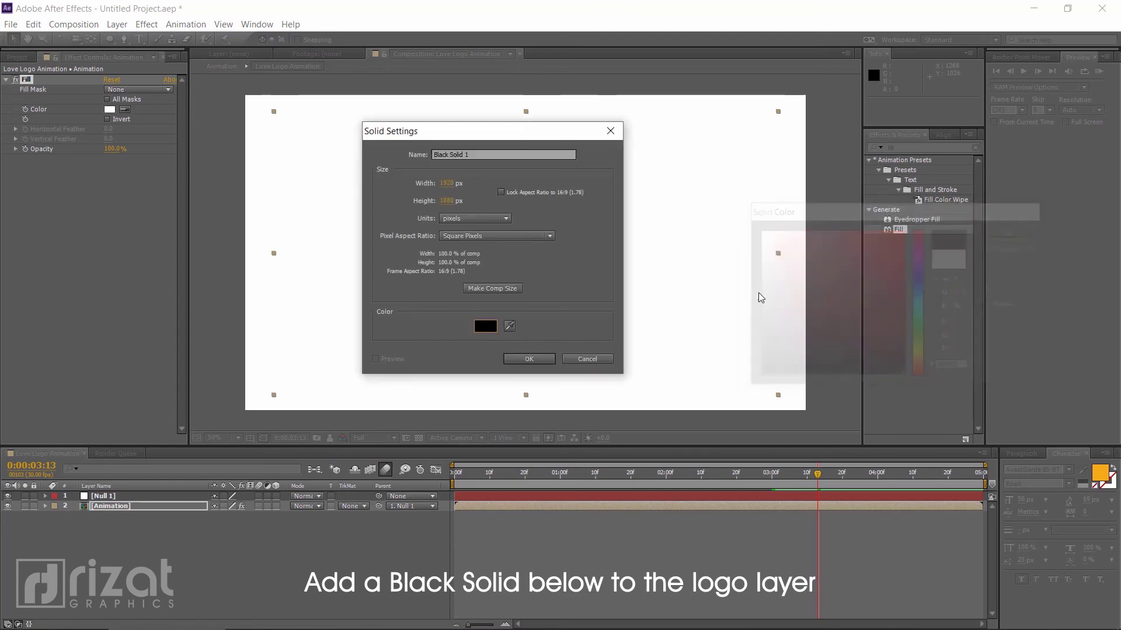
{"action": "left_click", "coordinate": [529, 359]}
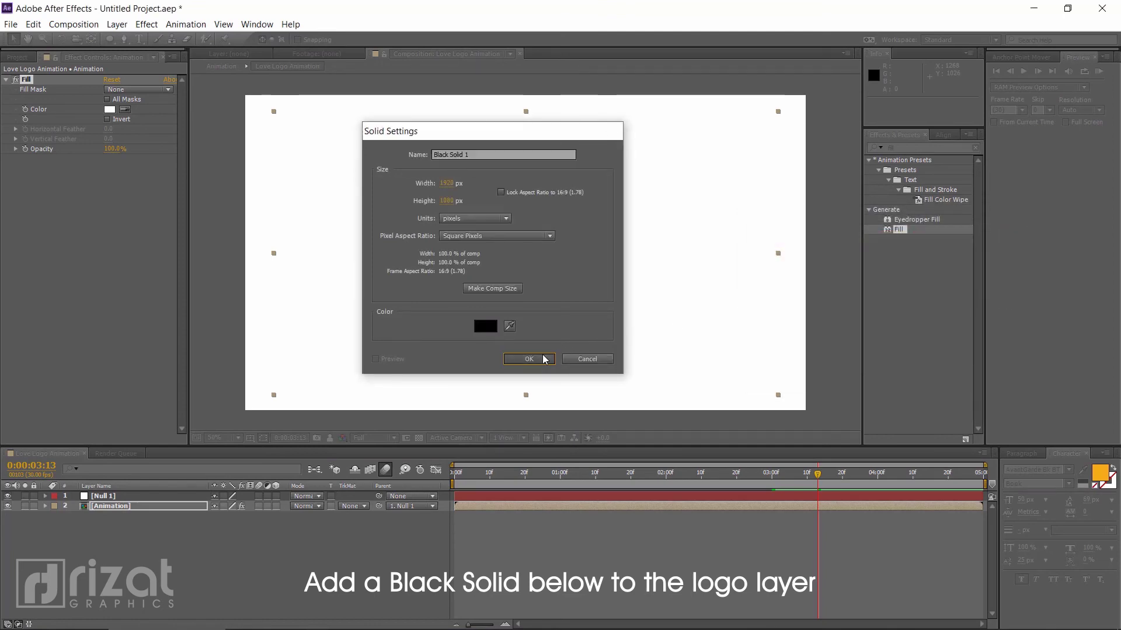
Move Black Solid 1 below the Animation layer and preview the white-on-black logo
{"action": "left_click_drag", "start_coordinate": [161, 496], "coordinate": [159, 539]}
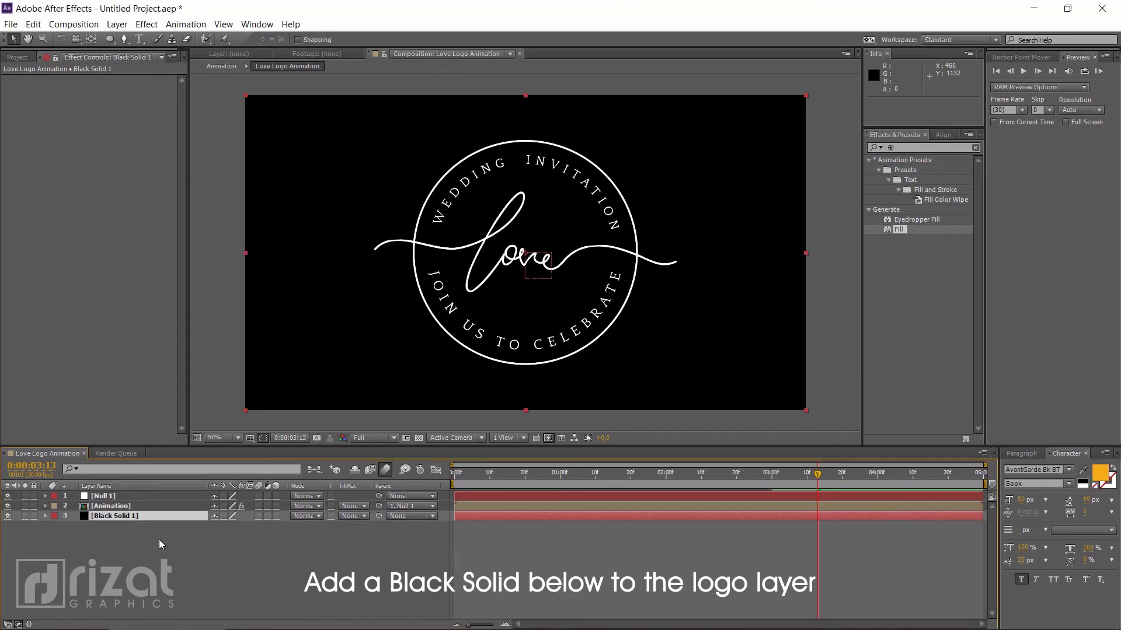
{"action": "left_click", "coordinate": [1098, 71]}
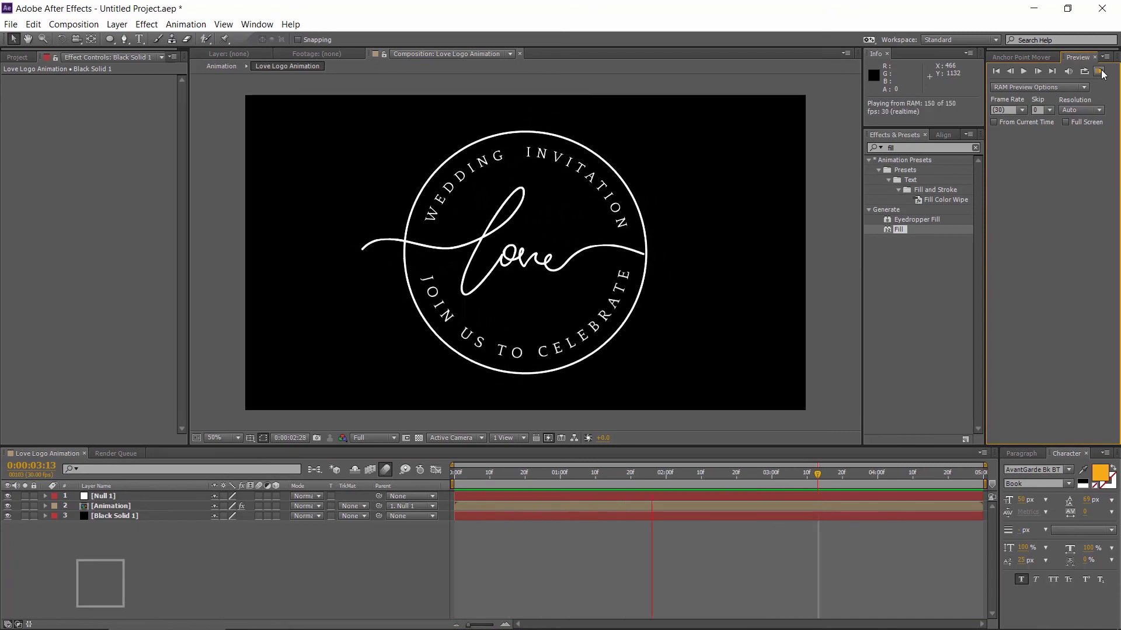
{"action": "key", "text": "space"}
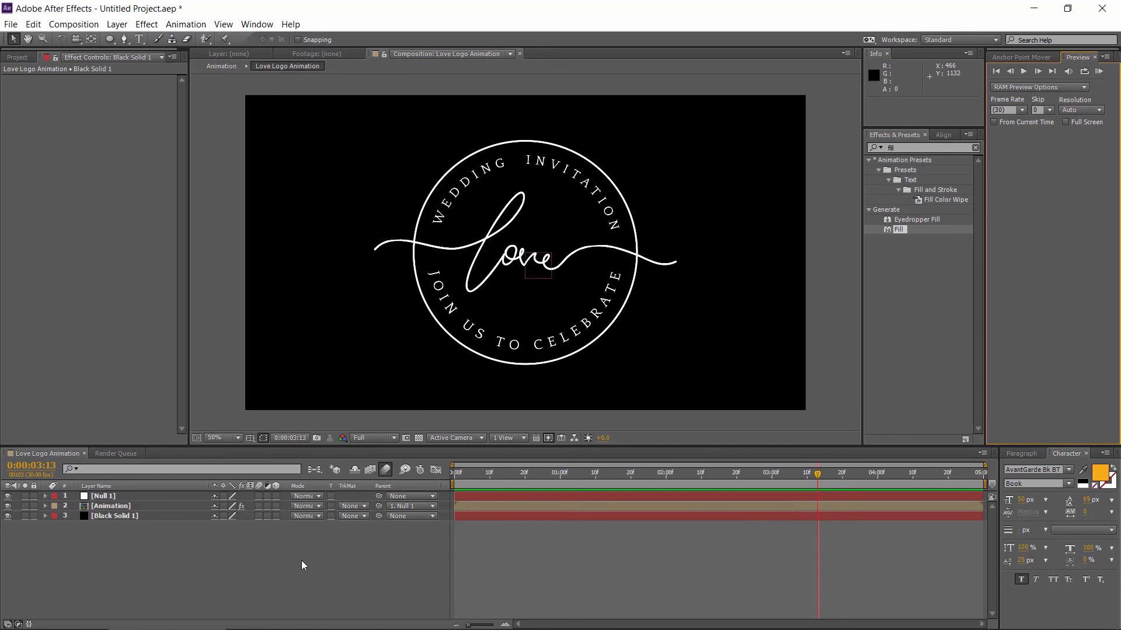
Inside the Animation precomp, set the Circle layer's stroke width to 10 px
{"action": "double_click", "coordinate": [146, 509]}
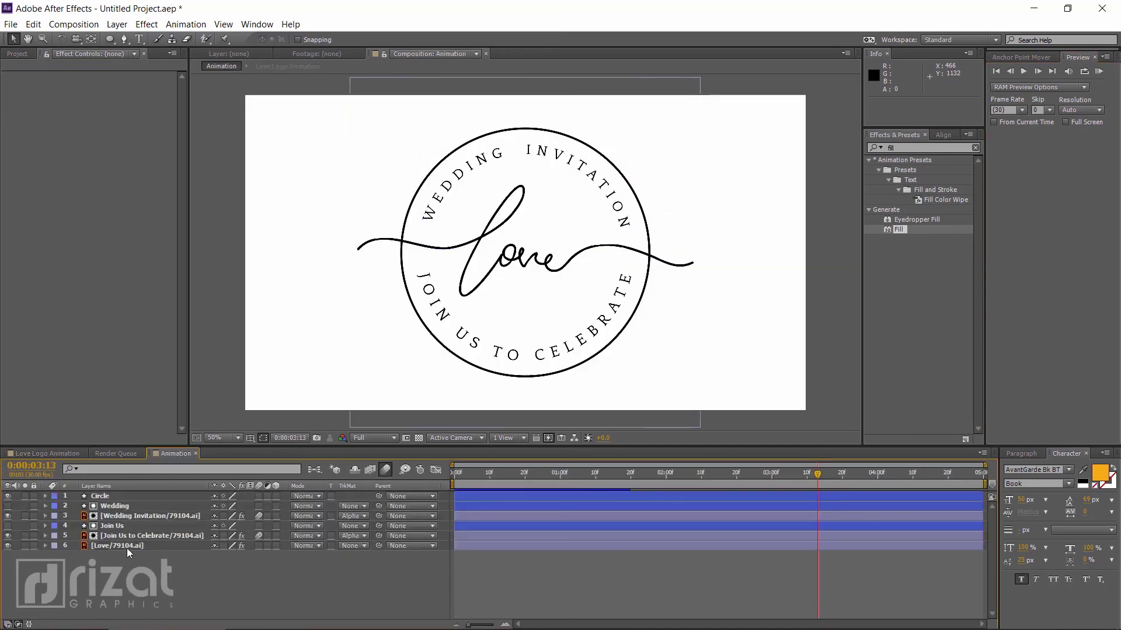
{"action": "left_click", "coordinate": [111, 503]}
{"action": "left_click", "coordinate": [123, 499]}
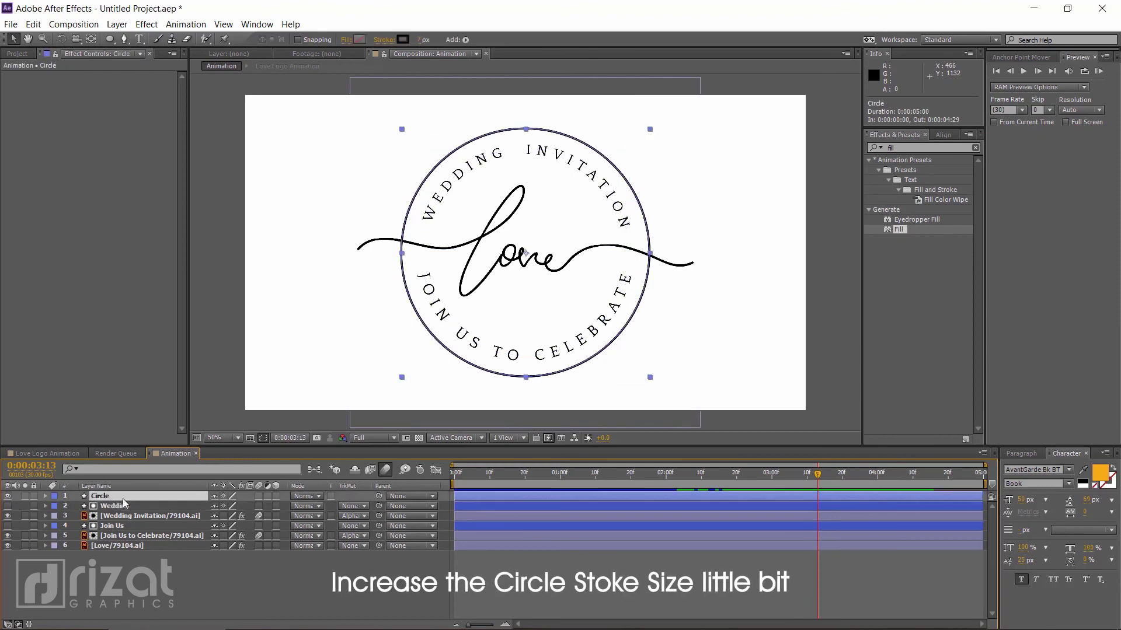
{"action": "left_click", "coordinate": [422, 40]}
{"action": "type", "text": "10"}
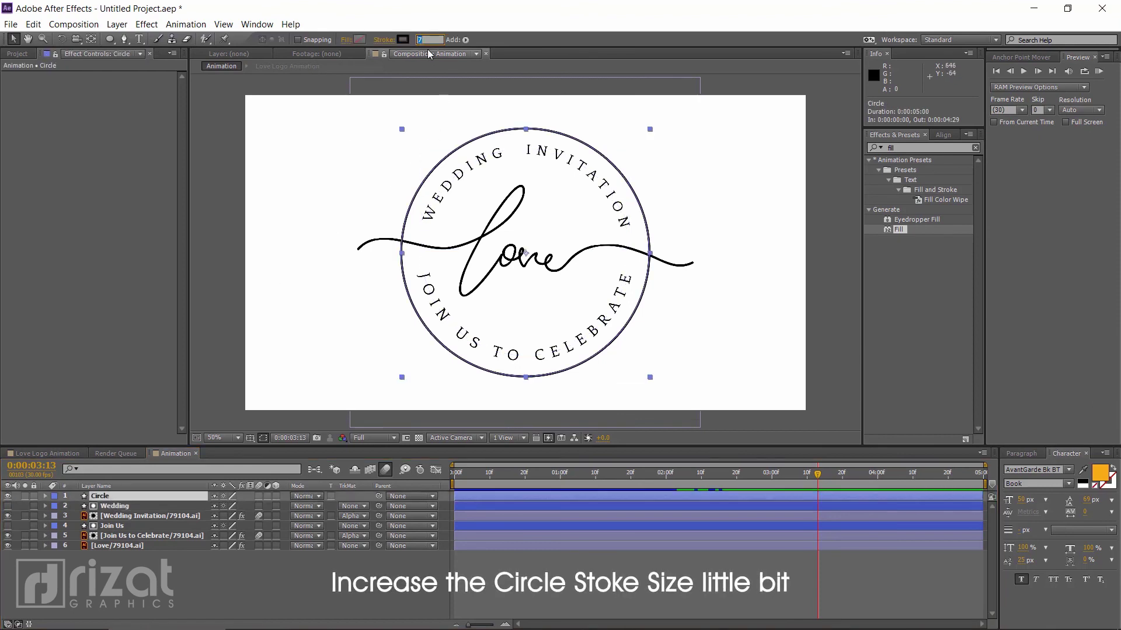
{"action": "key", "text": "Return"}
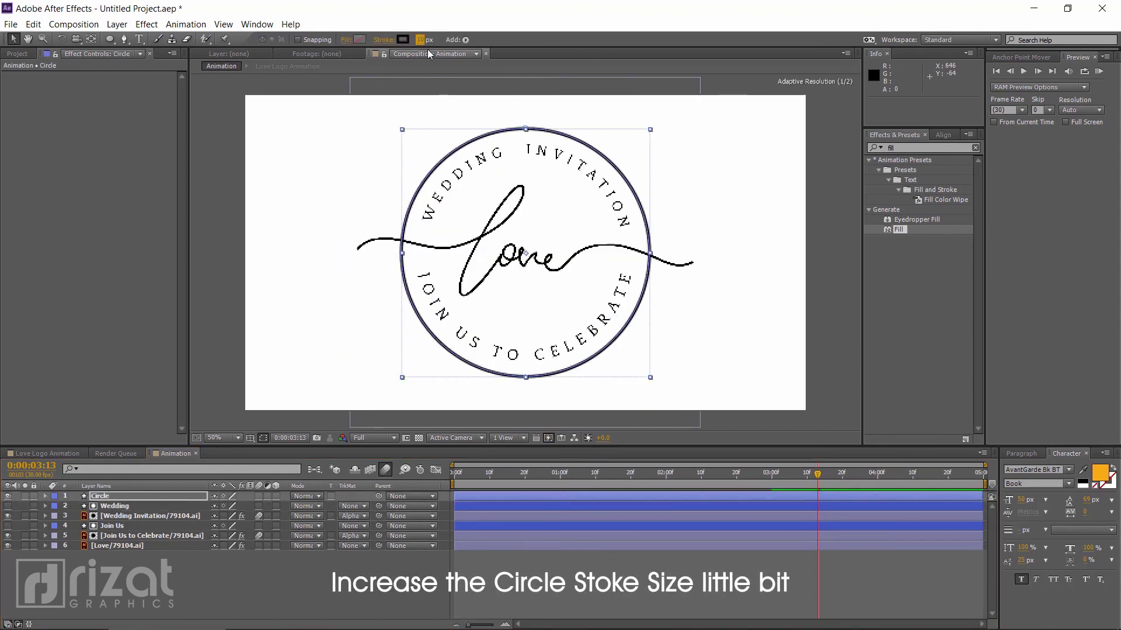
Increase the Circle's stroke width to 15 px and check the thicker ring
{"action": "left_click", "coordinate": [166, 569]}
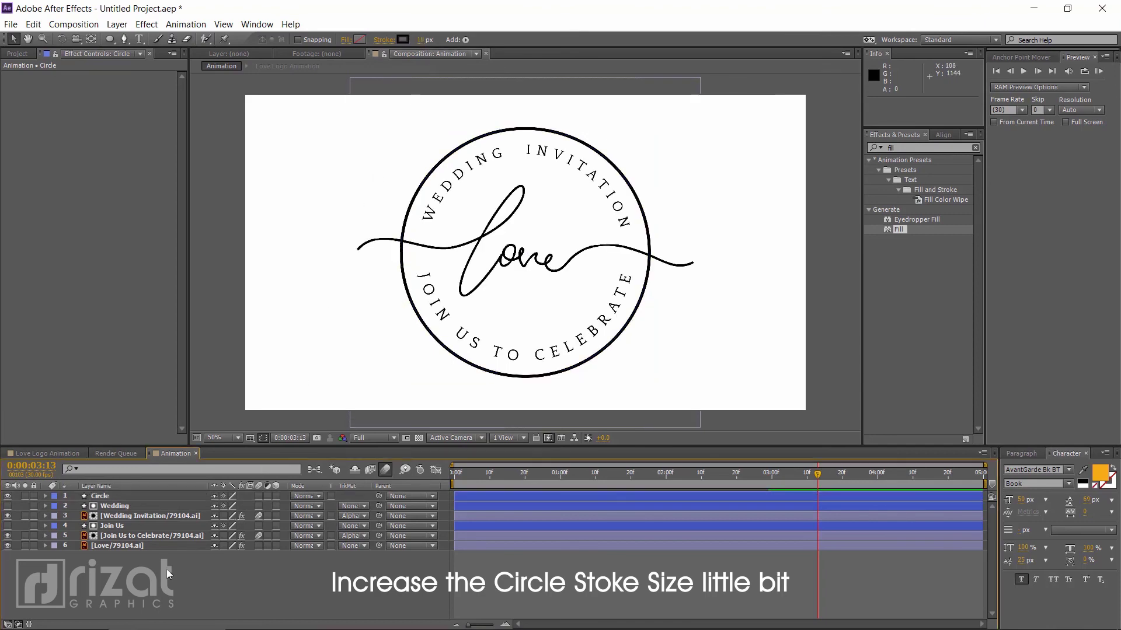
{"action": "left_click", "coordinate": [133, 498]}
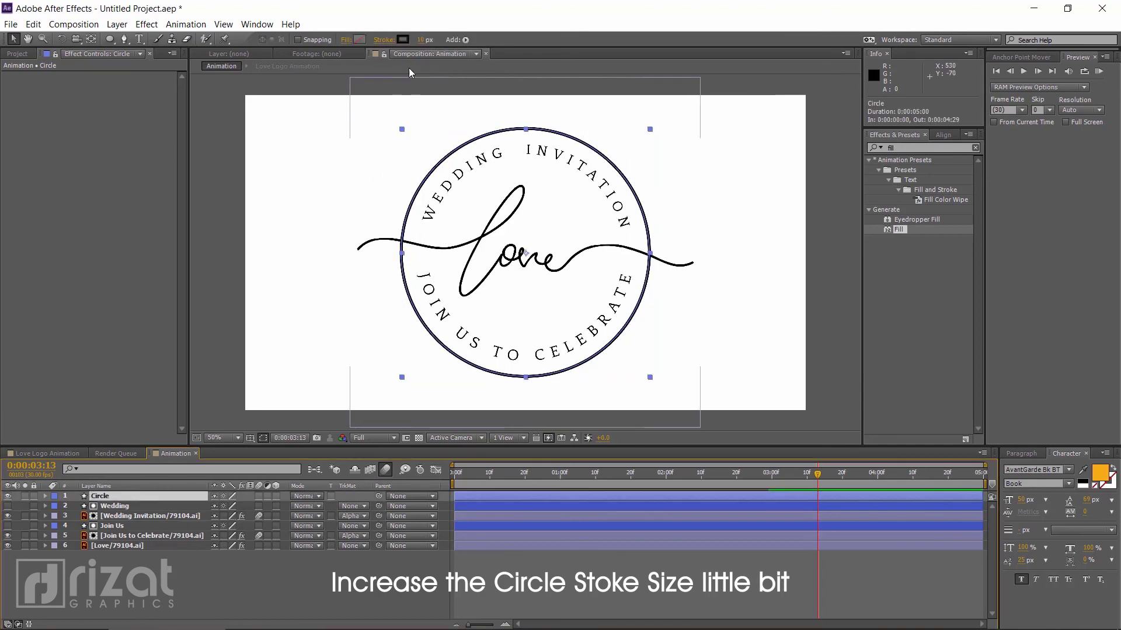
{"action": "left_click_drag", "start_coordinate": [420, 41], "coordinate": [425, 40]}
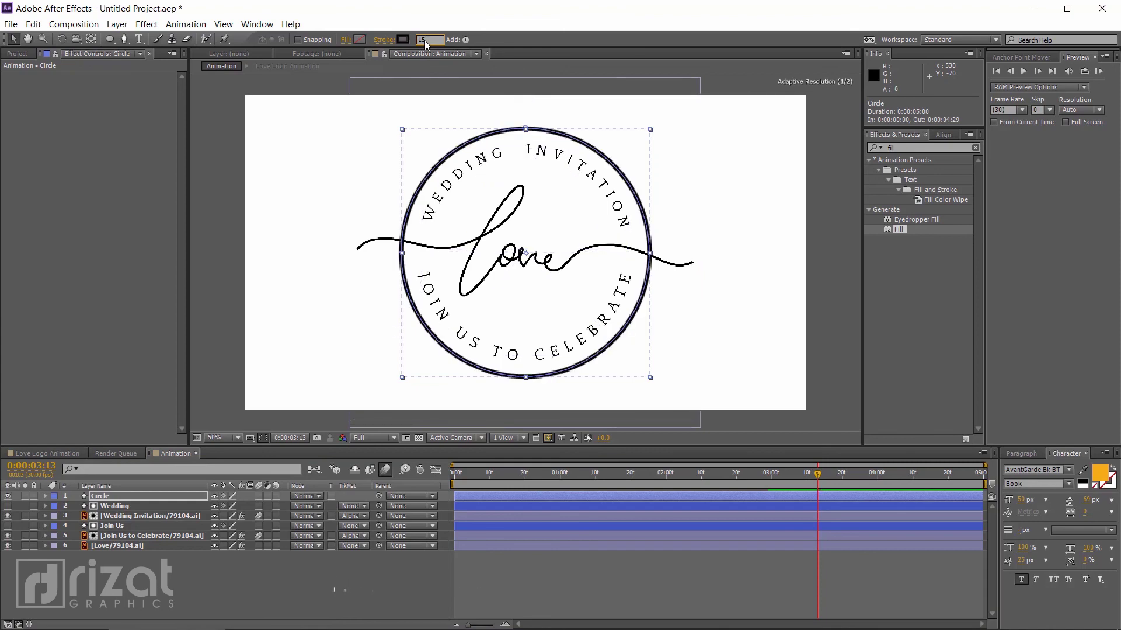
{"action": "left_click", "coordinate": [288, 562]}
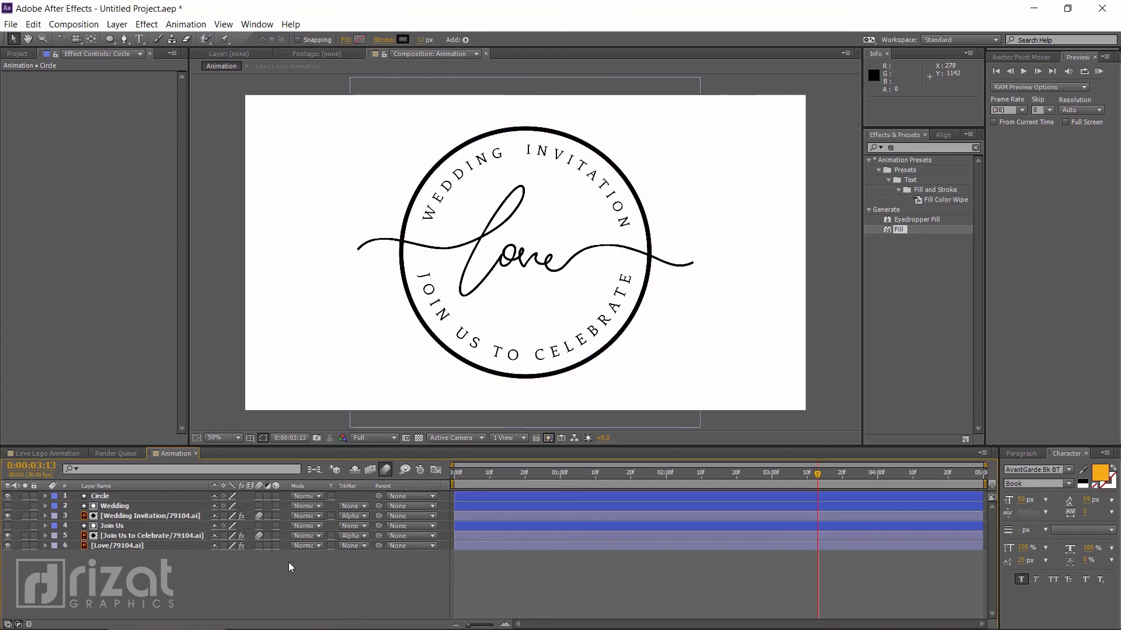
Reveal the Circle layer's keyframed Start property and select both Start keyframes
{"action": "left_click", "coordinate": [513, 491]}
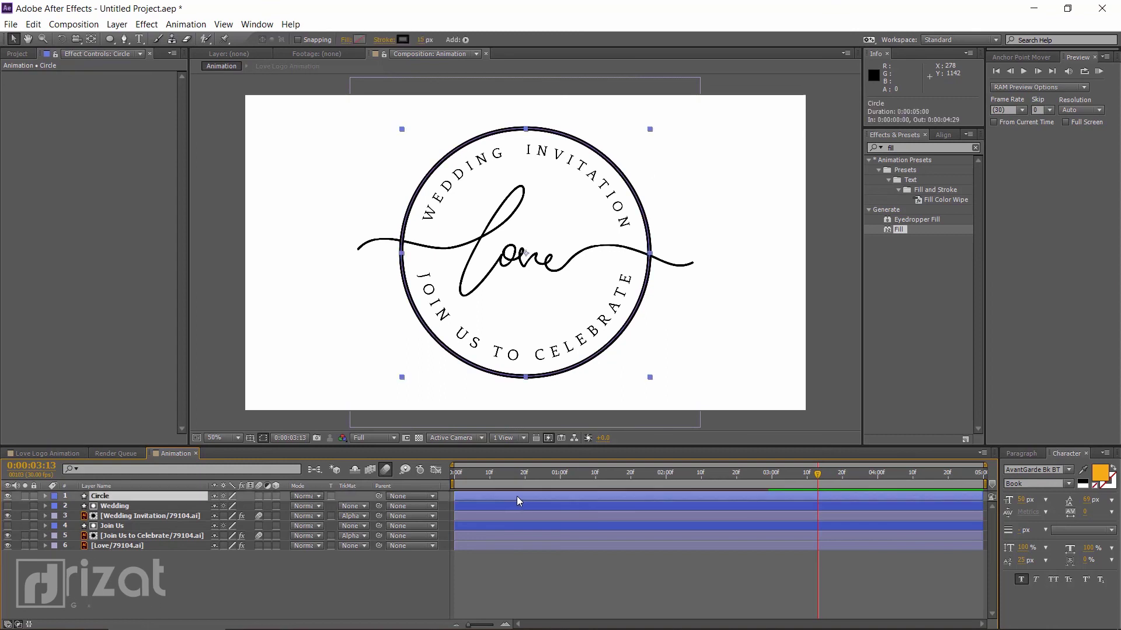
{"action": "key", "text": "u"}
{"action": "left_click_drag", "start_coordinate": [635, 505], "coordinate": [454, 513]}
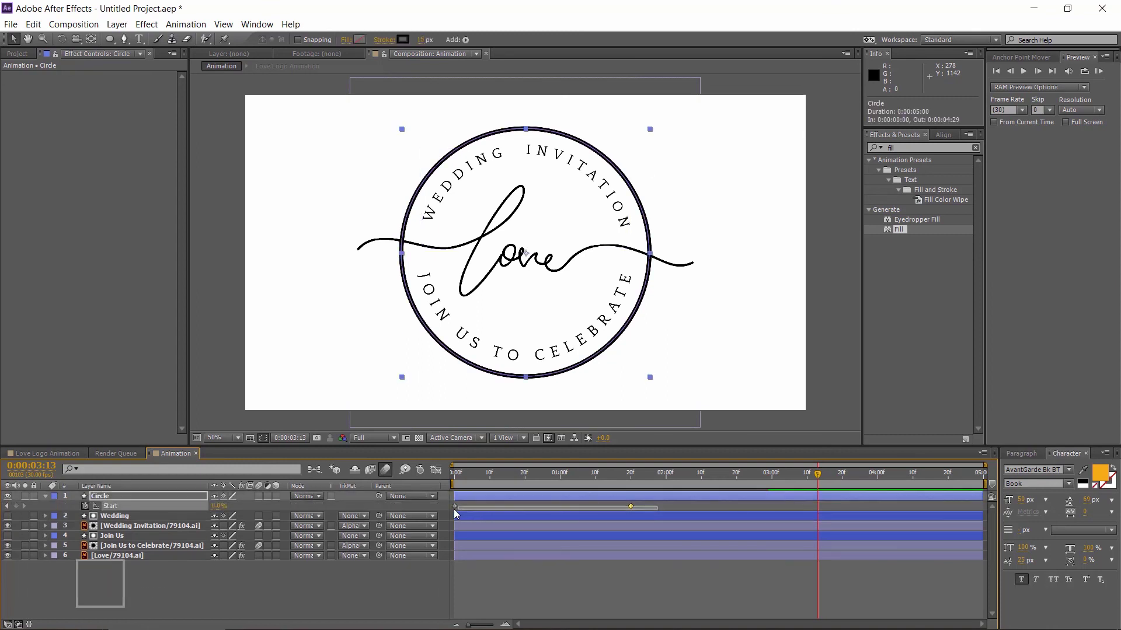
Apply Easy Ease to both Circle Start keyframes and rewind the playhead to the beginning
{"action": "right_click", "coordinate": [632, 506]}
{"action": "mouse_move", "coordinate": [730, 497]}
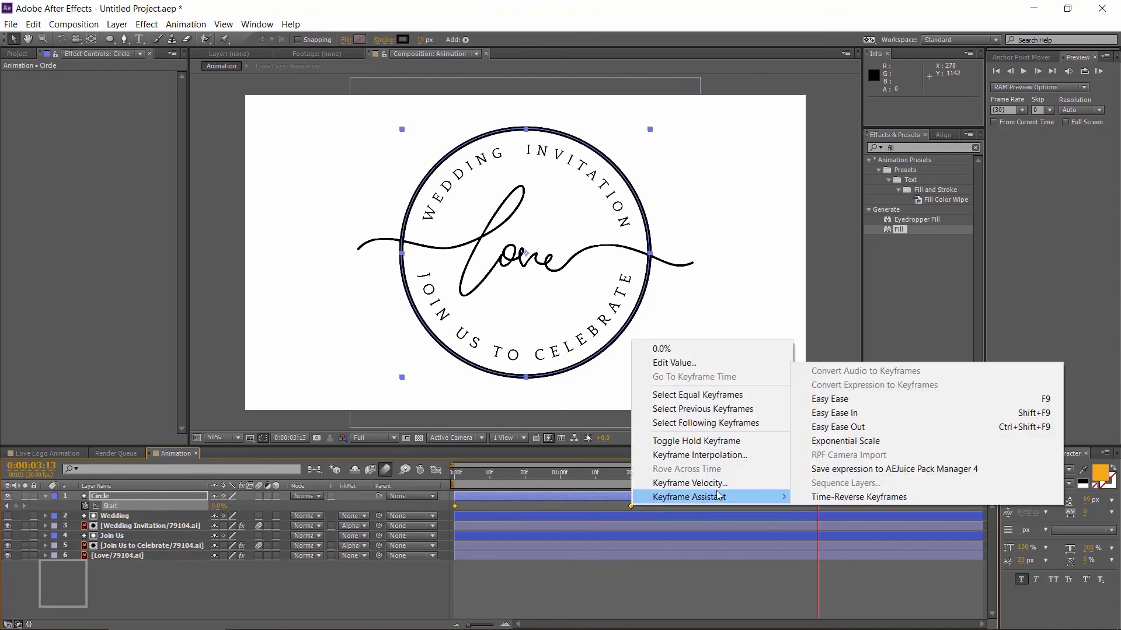
{"action": "left_click", "coordinate": [849, 405]}
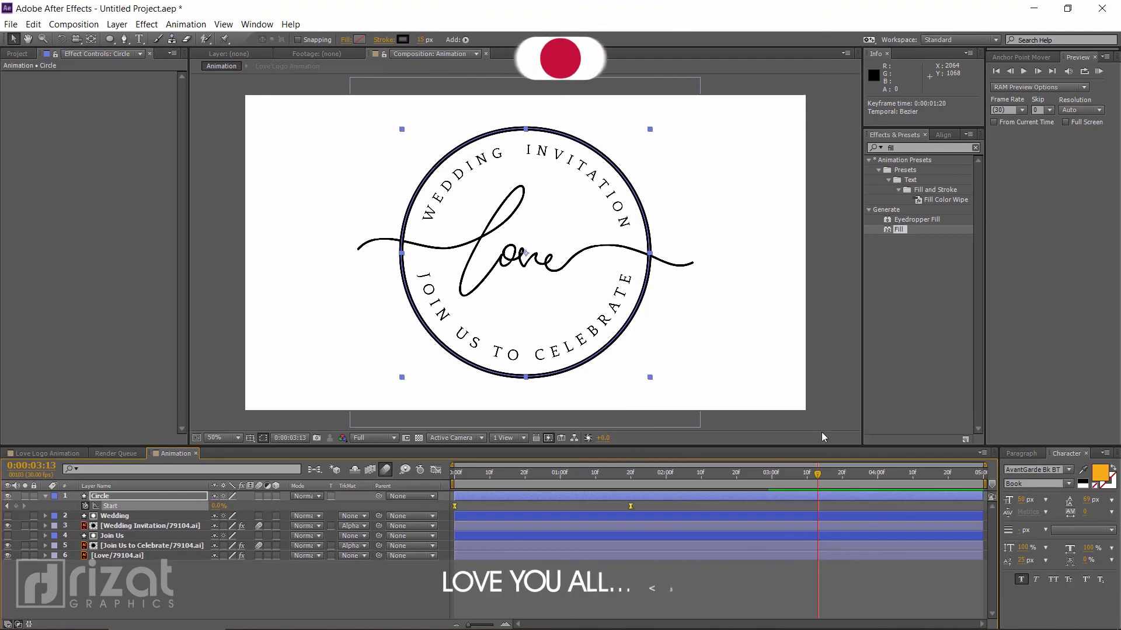
{"action": "left_click_drag", "start_coordinate": [658, 475], "coordinate": [439, 489]}
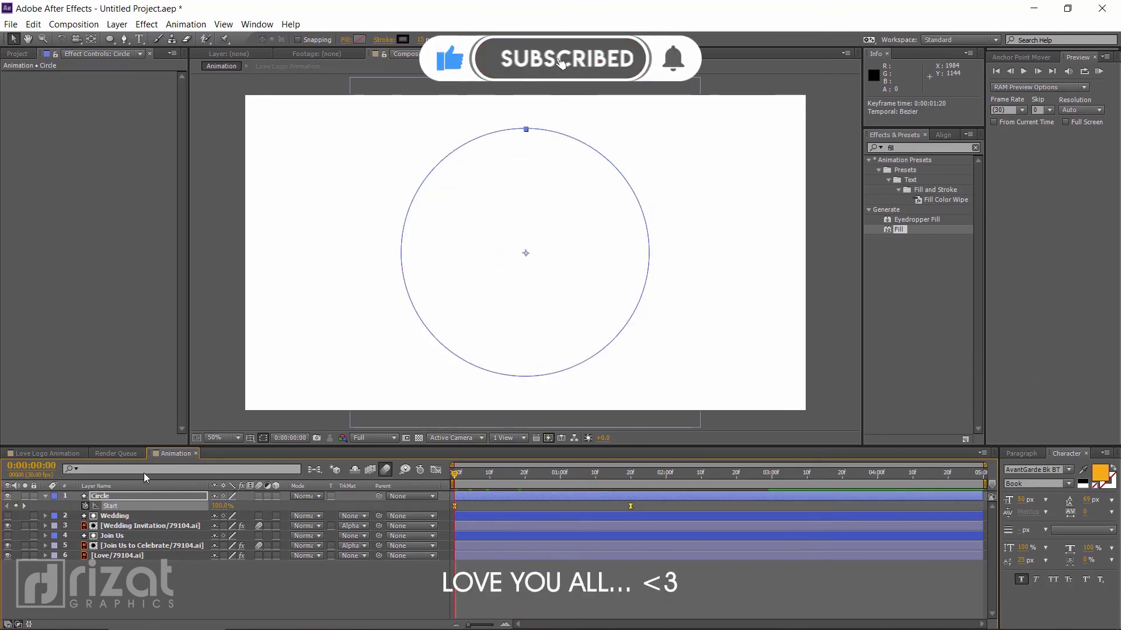
Switch back to the Love Logo Animation composition and RAM-preview the finished logo
{"action": "left_click", "coordinate": [45, 454]}
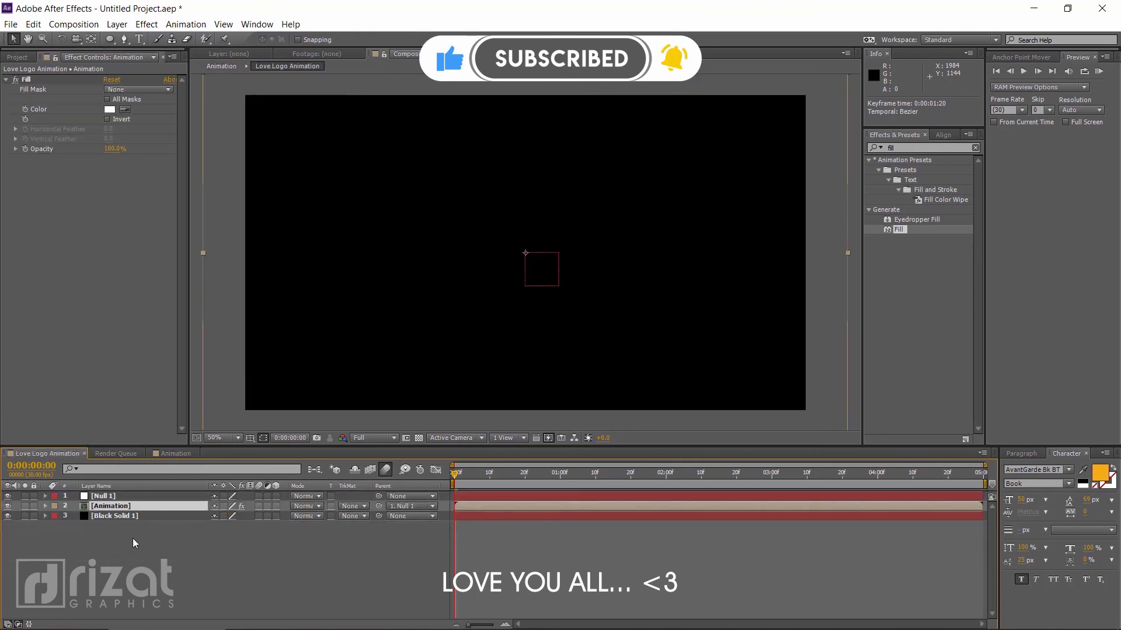
{"action": "left_click", "coordinate": [1098, 71]}
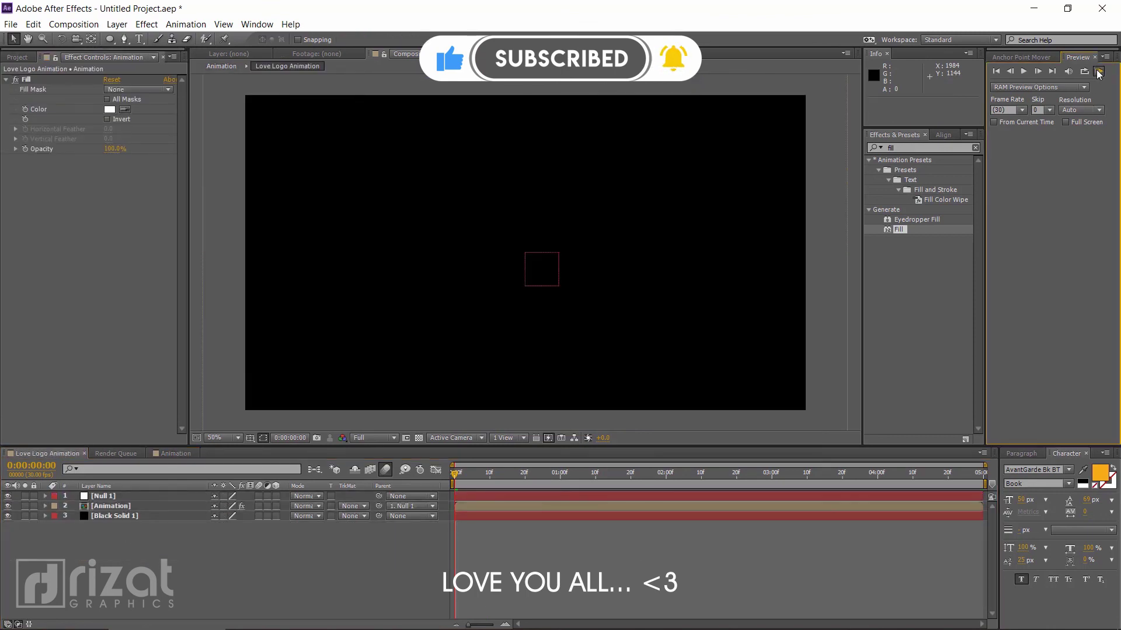